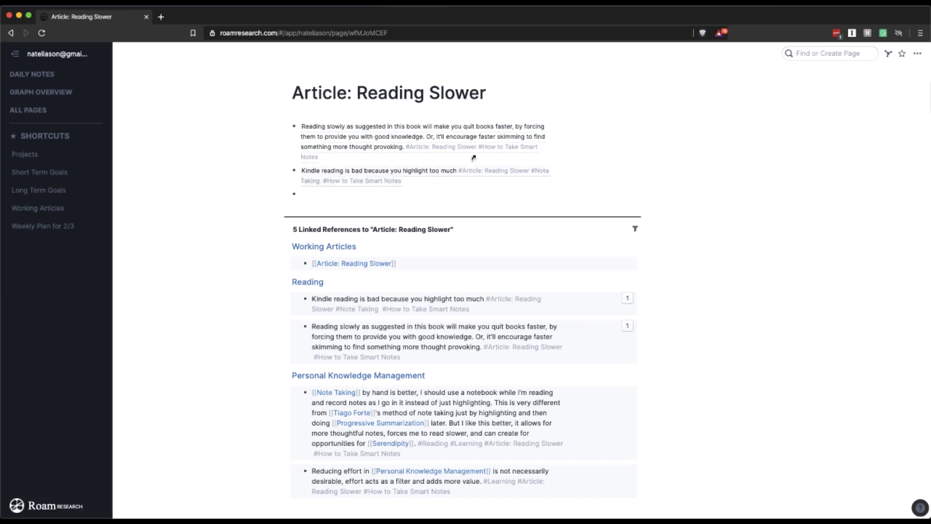
Close the Reading block outline and How to Take Smart Notes side panels, leaving only the article.
{"action": "left_click", "coordinate": [541, 179], "text": "shift"}
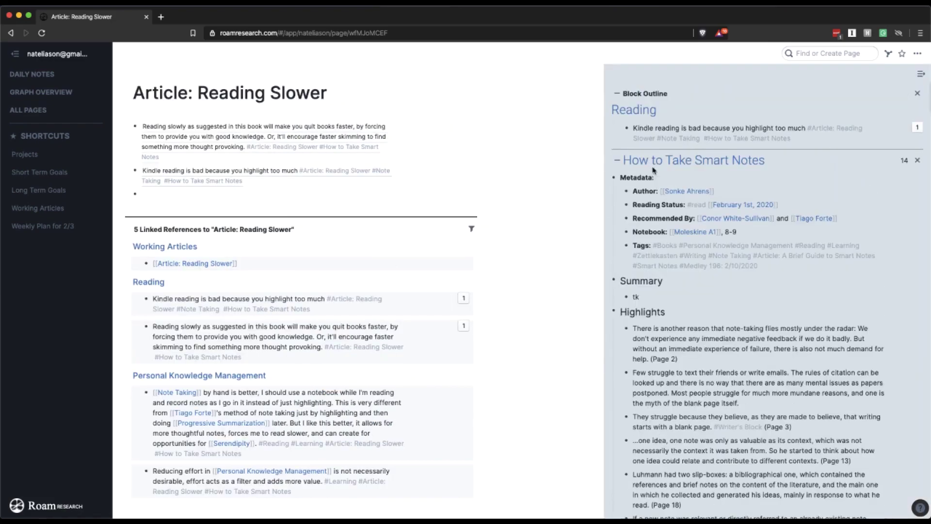
{"action": "scroll", "coordinate": [757, 208], "scroll_direction": "down", "scroll_amount": 5}
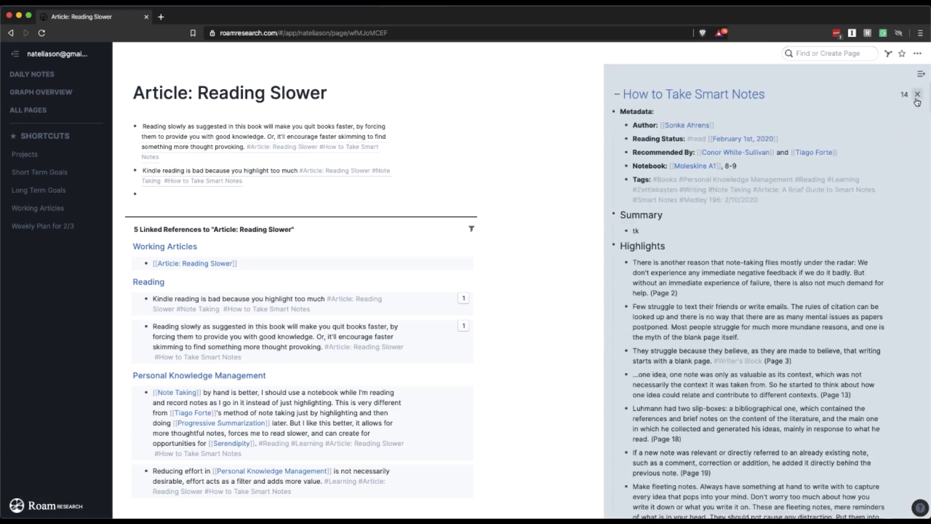
{"action": "scroll", "coordinate": [757, 209], "scroll_direction": "down", "scroll_amount": 8}
{"action": "scroll", "coordinate": [757, 210], "scroll_direction": "up", "scroll_amount": 15}
{"action": "left_click", "coordinate": [917, 94]}
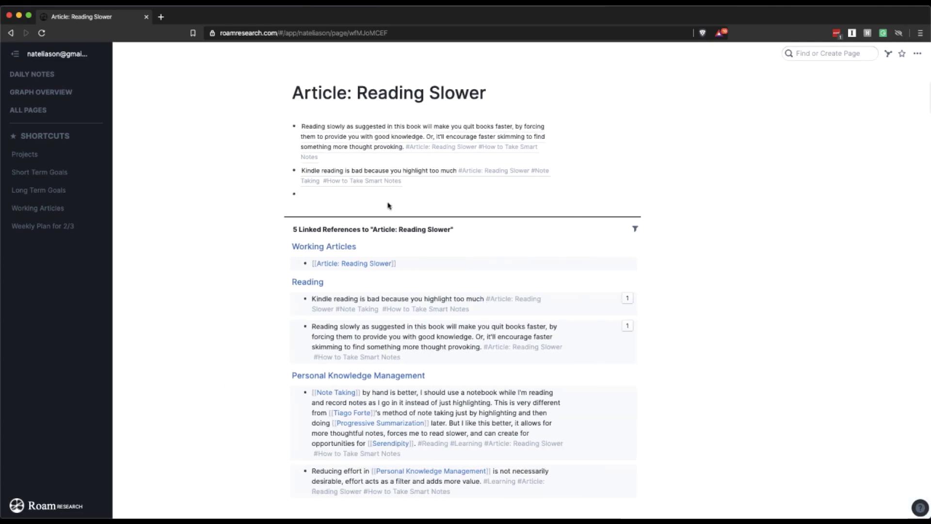
{"action": "left_click", "coordinate": [348, 192]}
Add a Tags:: line above the first block with #Reading and #[[Personal Knowledge Management]].
{"action": "key", "text": "Up"}
{"action": "key", "text": "Up"}
{"action": "key", "text": "Up"}
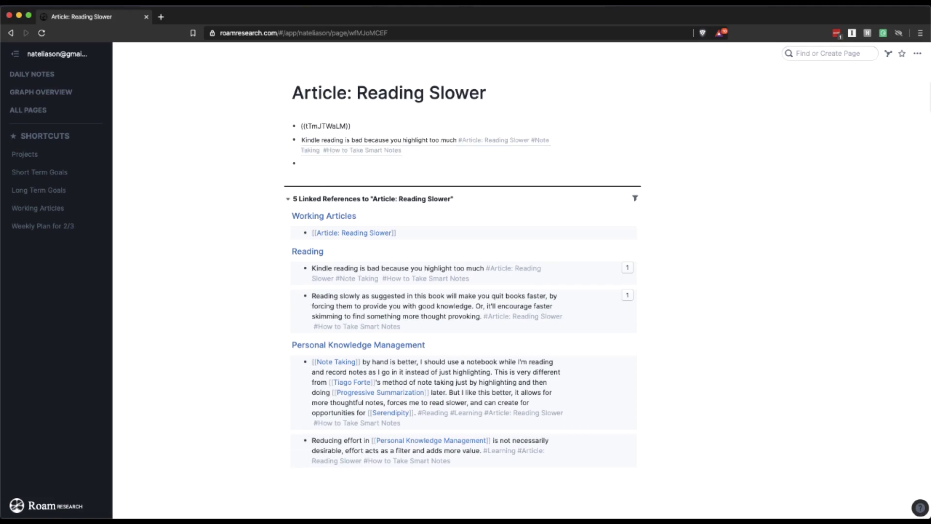
{"action": "key", "text": "Return"}
{"action": "type", "text": "Tags::"}
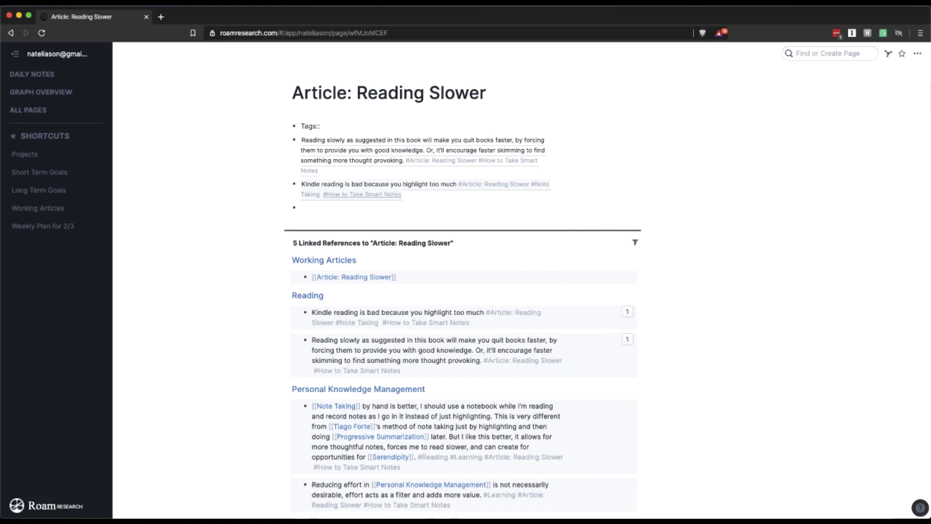
{"action": "type", "text": "#Read"}
{"action": "key", "text": "Down"}
{"action": "key", "text": "Down"}
{"action": "key", "text": "Down"}
{"action": "key", "text": "Return"}
{"action": "type", "text": "#Personal"}
{"action": "key", "text": "Down"}
{"action": "key", "text": "Down"}
{"action": "key", "text": "Return"}
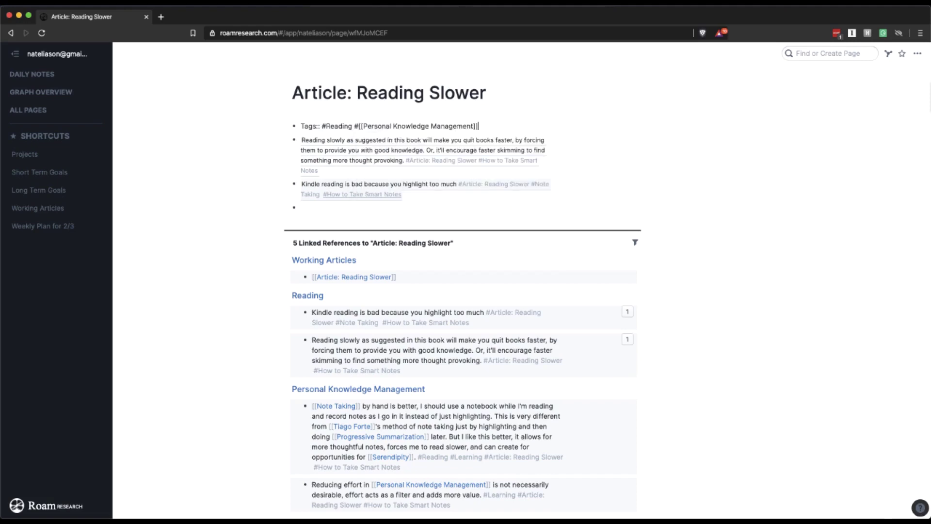
Extend the Tags line with #[[Note Taking]], #[[Smart Notes]] and #Learning.
{"action": "type", "text": "#Note"}
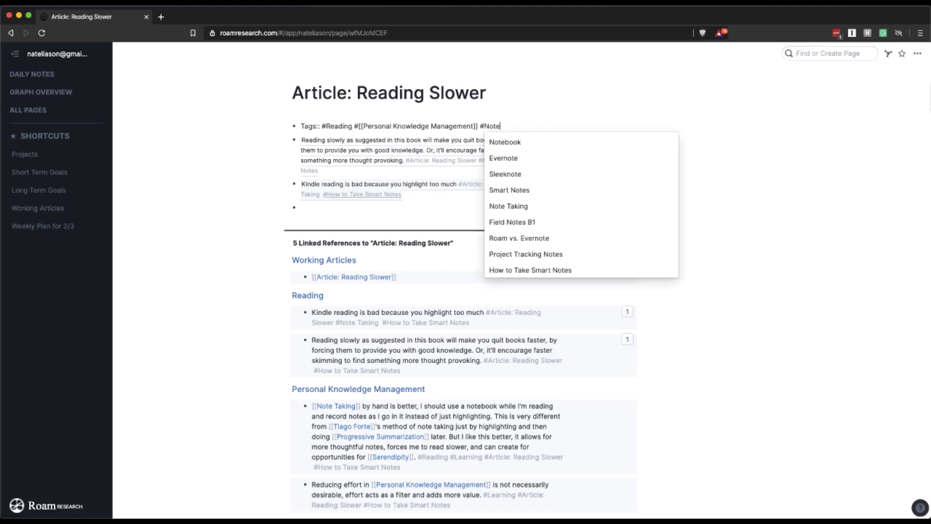
{"action": "key", "text": "Down"}
{"action": "key", "text": "Down"}
{"action": "key", "text": "Down"}
{"action": "key", "text": "Down"}
{"action": "key", "text": "Down"}
{"action": "key", "text": "Return"}
{"action": "type", "text": "#[["}
{"action": "type", "text": "Smart"}
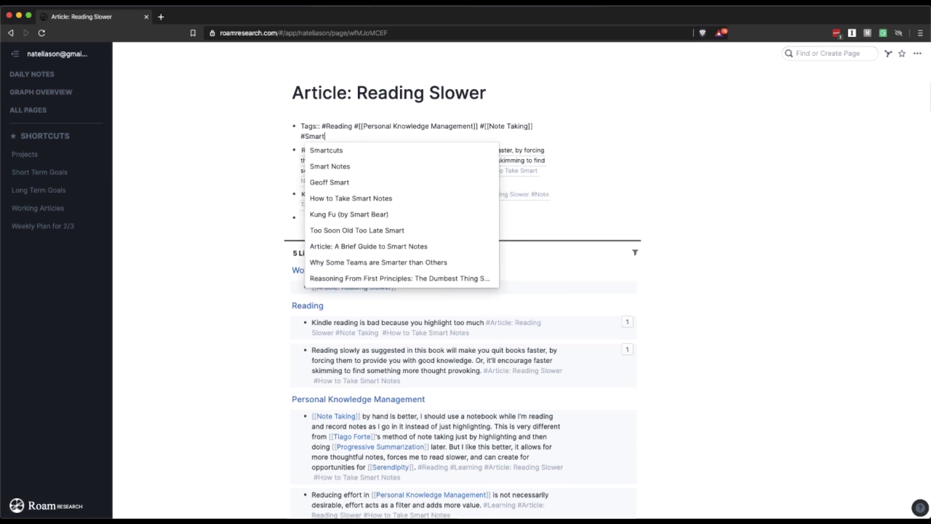
{"action": "key", "text": "Down"}
{"action": "key", "text": "Return"}
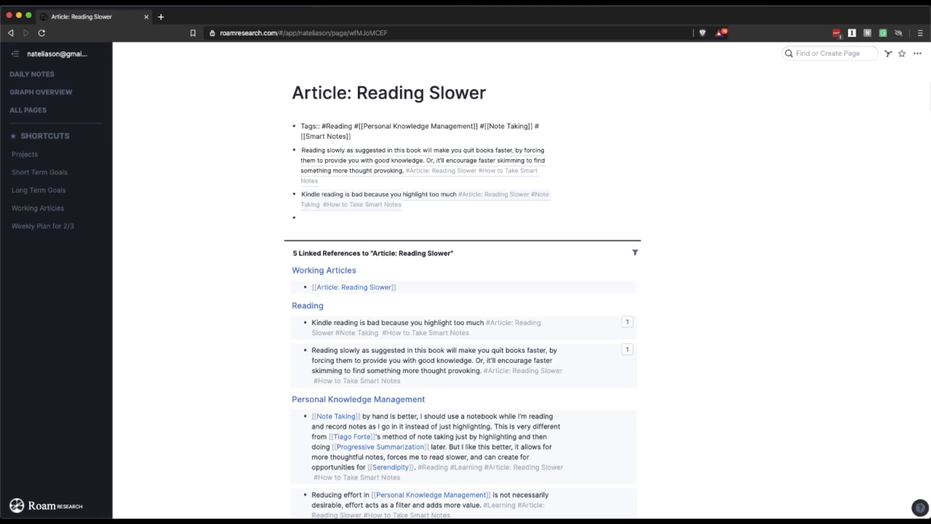
{"action": "type", "text": "#Learn"}
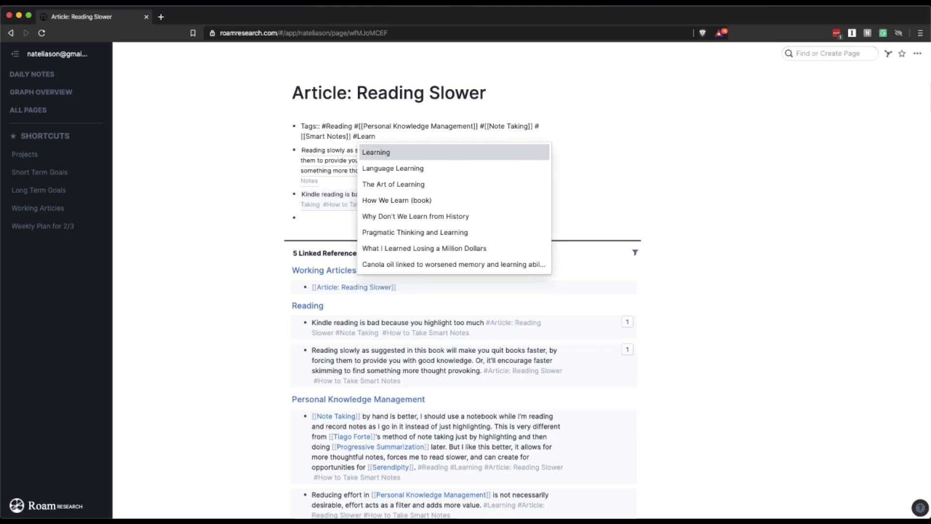
{"action": "key", "text": "Return"}
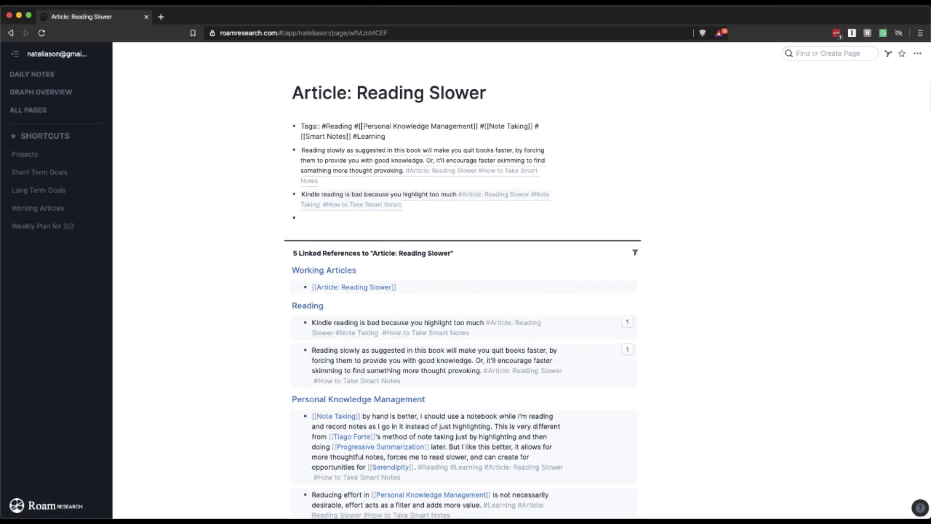
Open the Reading page and its mentions in the sidebar, and add #Writing to Tags.
{"action": "left_click", "coordinate": [336, 126], "text": "shift"}
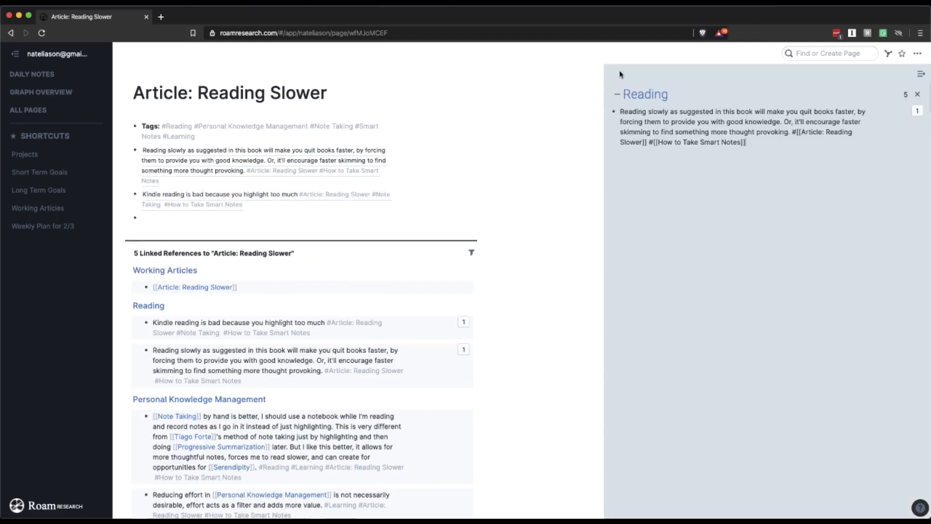
{"action": "left_click", "coordinate": [908, 95]}
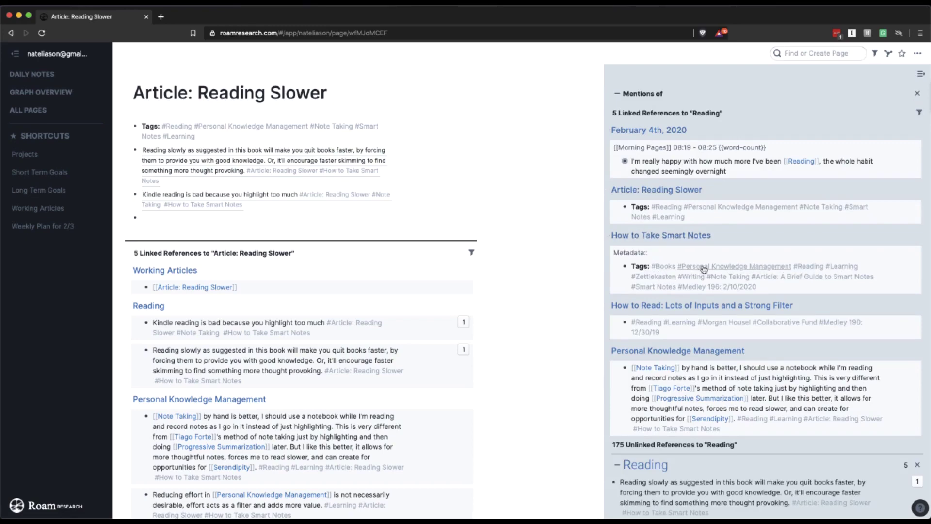
{"action": "left_click", "coordinate": [291, 136]}
{"action": "type", "text": "#Writing"}
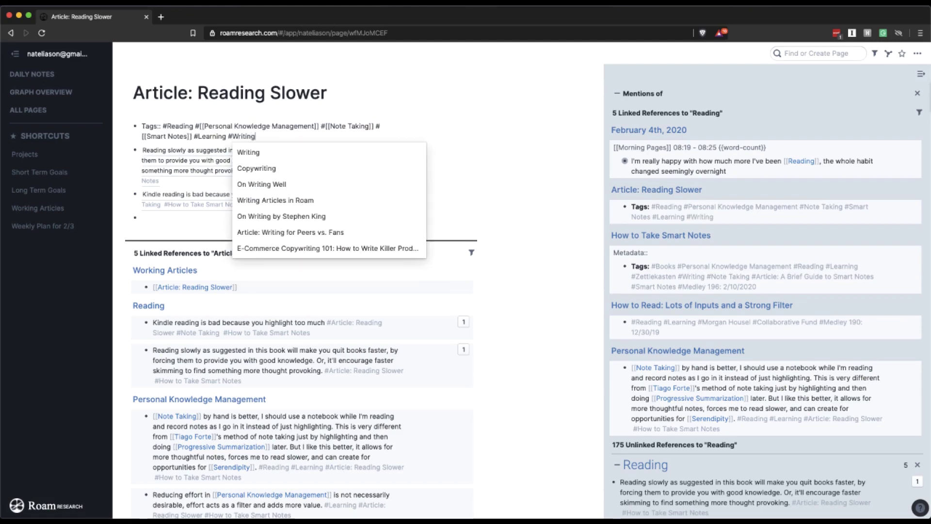
{"action": "key", "text": "Escape"}
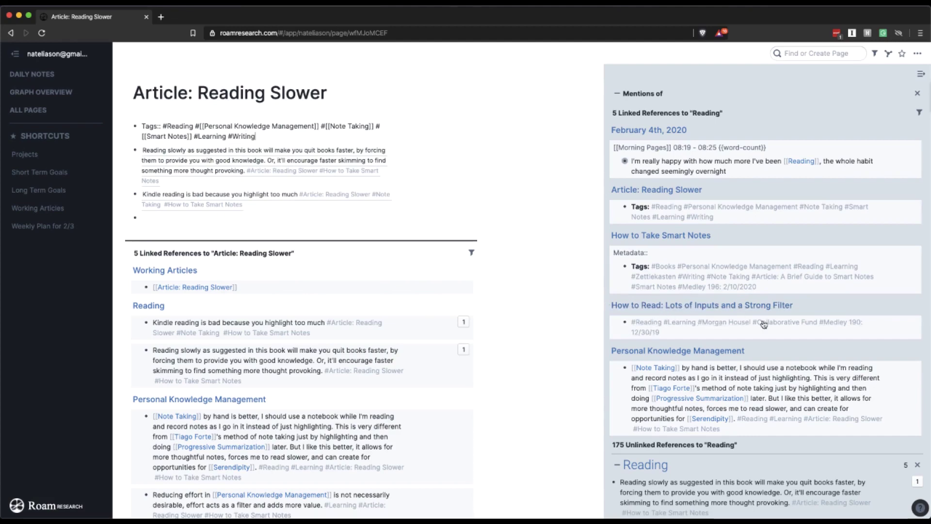
Open How to Read, Progressive Summarization and Tiago Forte in the sidebar; close Reading's mentions.
{"action": "left_click", "coordinate": [678, 305], "text": "shift"}
{"action": "scroll", "coordinate": [712, 262], "scroll_direction": "down", "scroll_amount": 5}
{"action": "scroll", "coordinate": [712, 263], "scroll_direction": "down", "scroll_amount": 2}
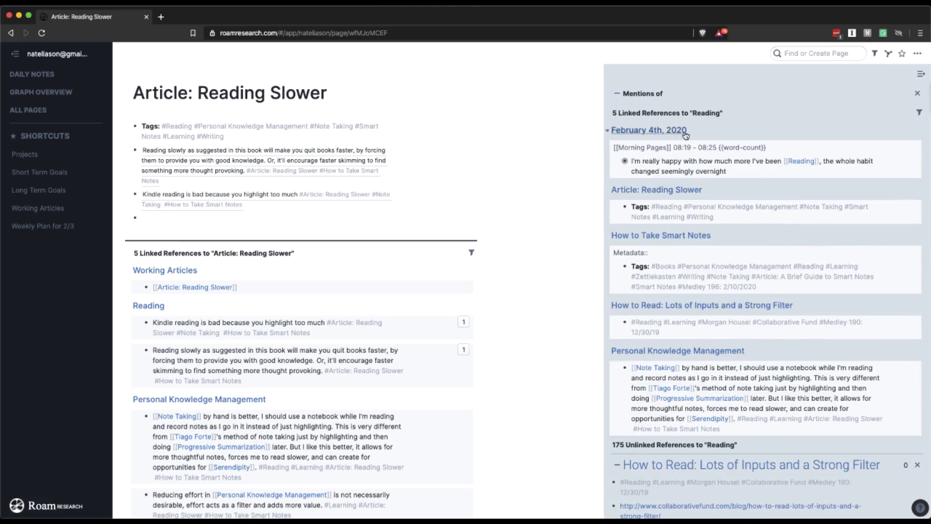
{"action": "scroll", "coordinate": [675, 355], "scroll_direction": "down", "scroll_amount": 1}
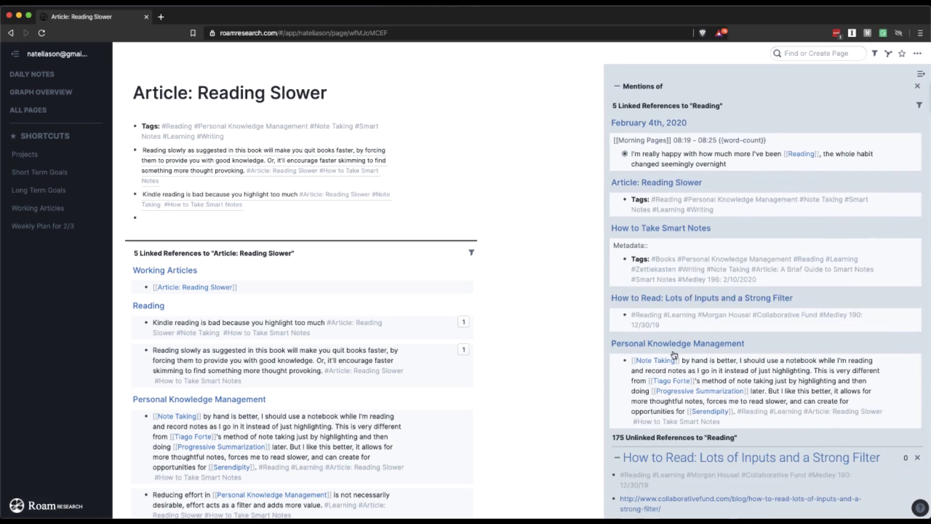
{"action": "left_click", "coordinate": [707, 392], "text": "shift"}
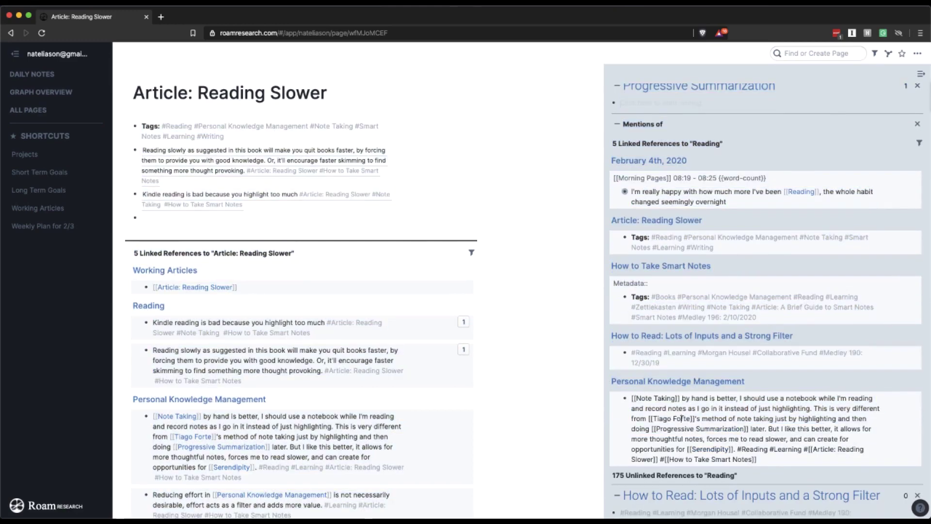
{"action": "left_click", "coordinate": [683, 418], "text": "shift"}
{"action": "left_click", "coordinate": [917, 175]}
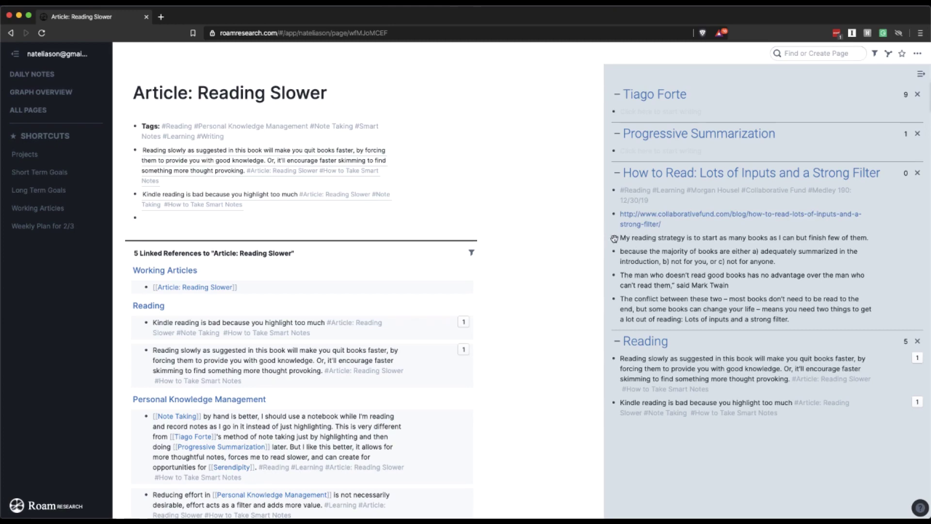
Reference the How to Read reading-strategy and conflict quotes at the article's end, then close that panel.
{"action": "left_click_drag", "start_coordinate": [614, 239], "coordinate": [137, 219]}
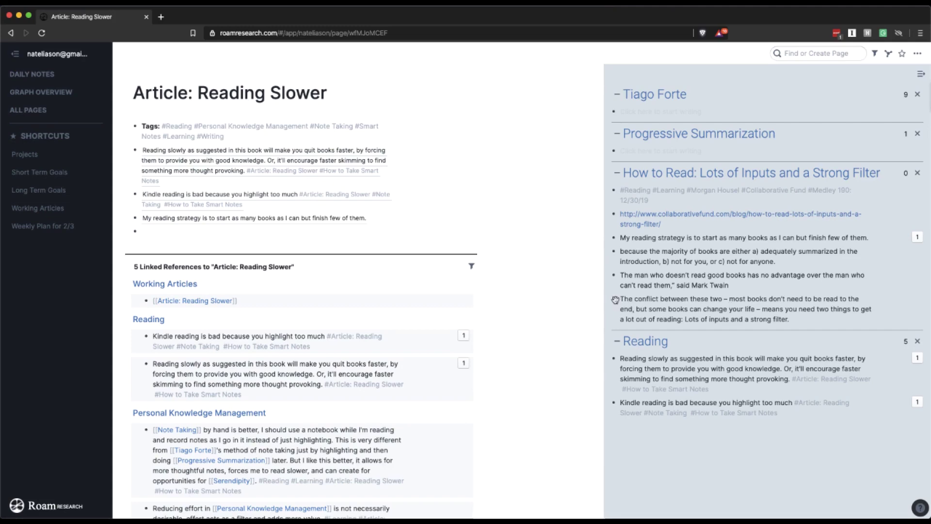
{"action": "left_click_drag", "start_coordinate": [615, 298], "coordinate": [136, 231]}
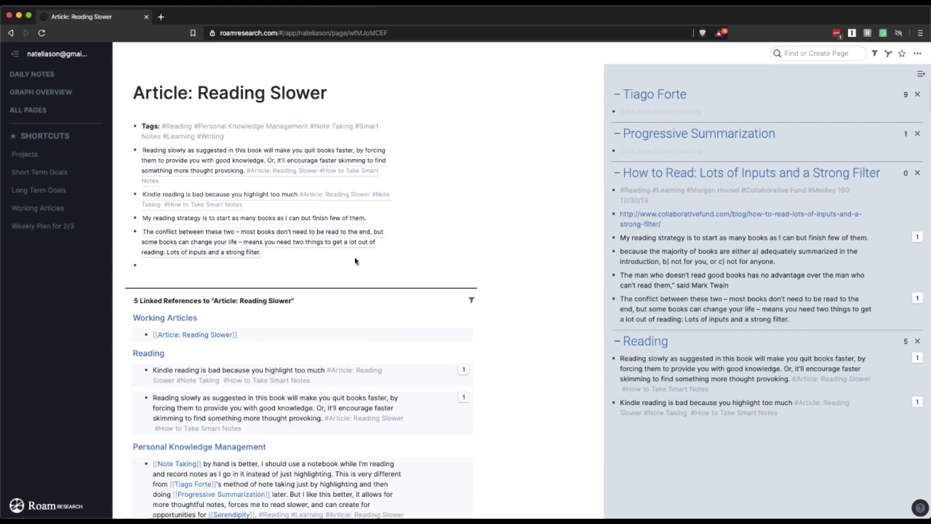
{"action": "left_click", "coordinate": [918, 174]}
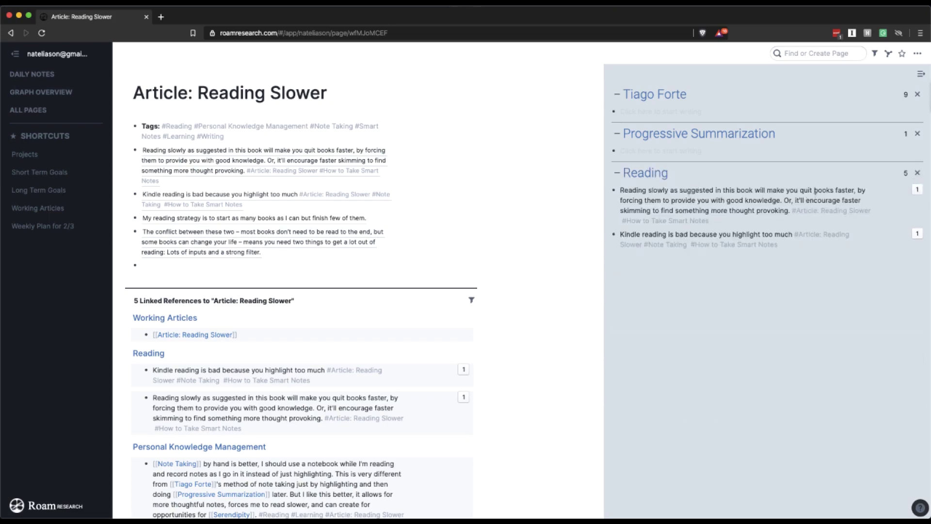
Drag the 'Reading slowly' note into the article as a block reference.
{"action": "left_click_drag", "start_coordinate": [788, 191], "coordinate": [856, 206]}
{"action": "left_click", "coordinate": [696, 209]}
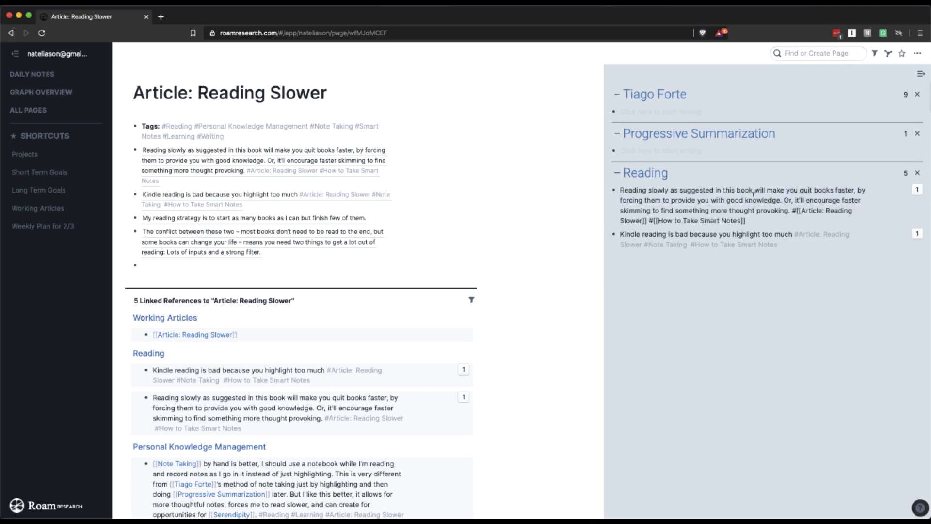
{"action": "left_click_drag", "start_coordinate": [614, 190], "coordinate": [215, 284]}
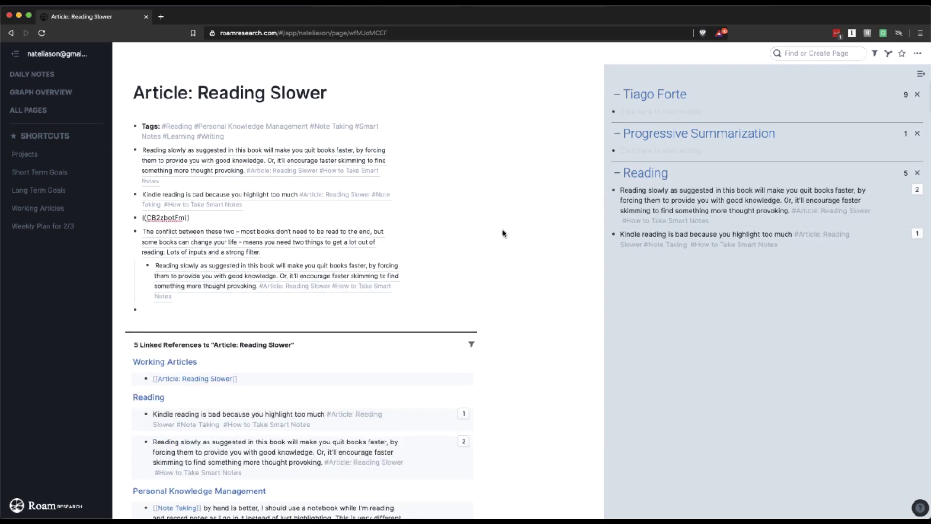
Add a 'Quit More Books' bullet grouping the reading-strategy, conflict and Reading slowly blocks beneath it.
{"action": "key", "text": "Return"}
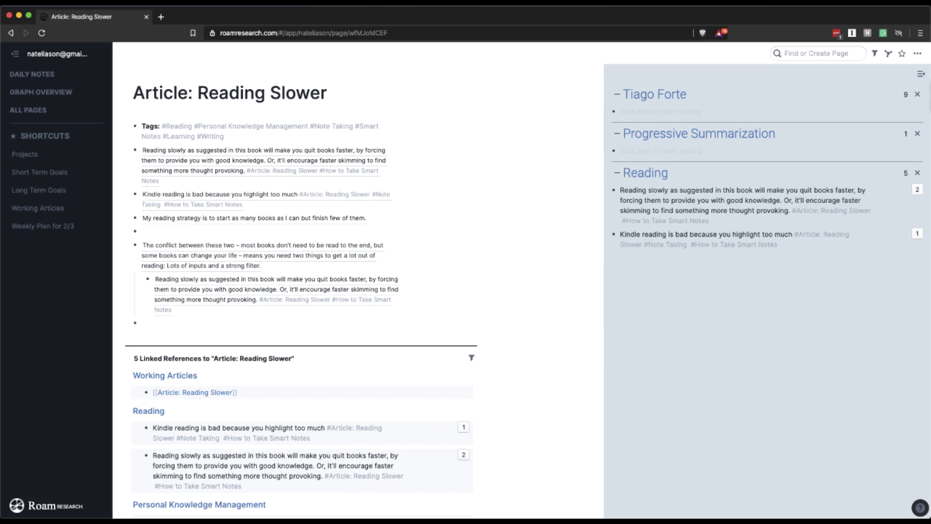
{"action": "type", "text": "Quit More Books"}
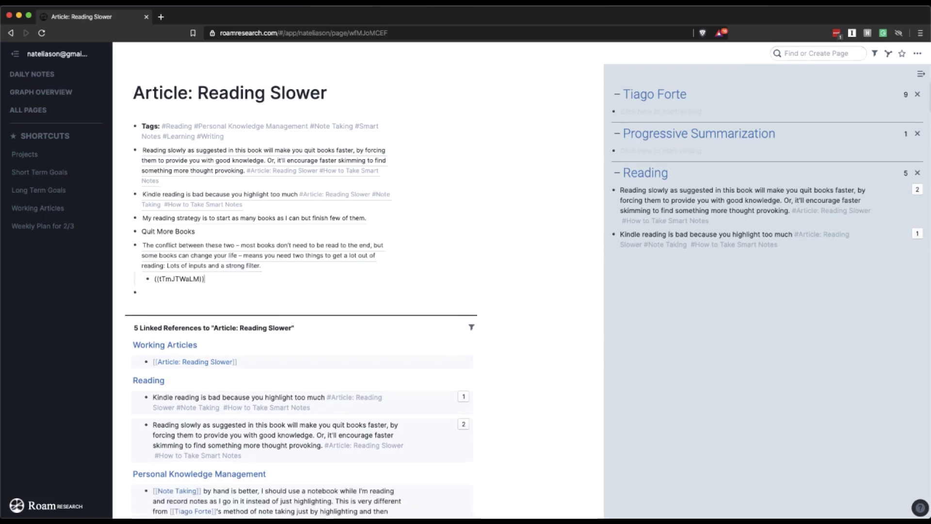
{"action": "key", "text": "shift+Up"}
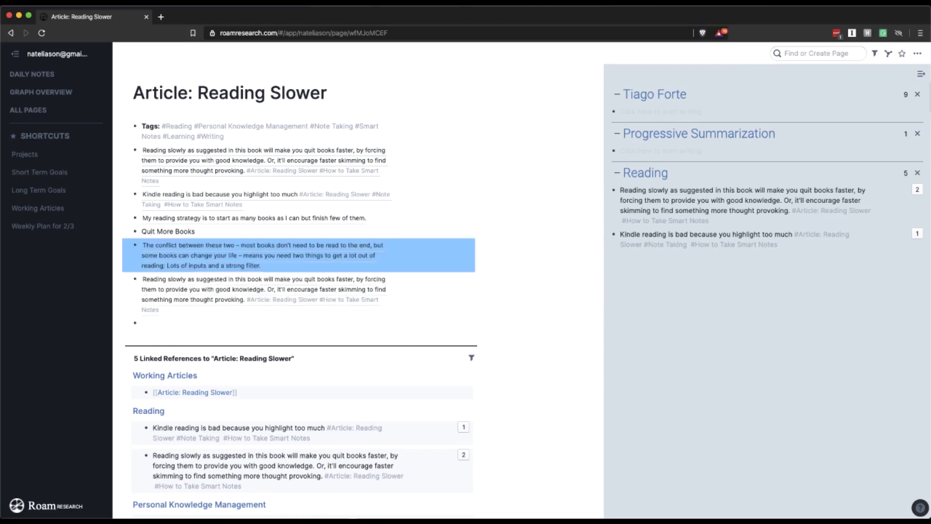
{"action": "key", "text": "shift+Down"}
{"action": "key", "text": "Tab"}
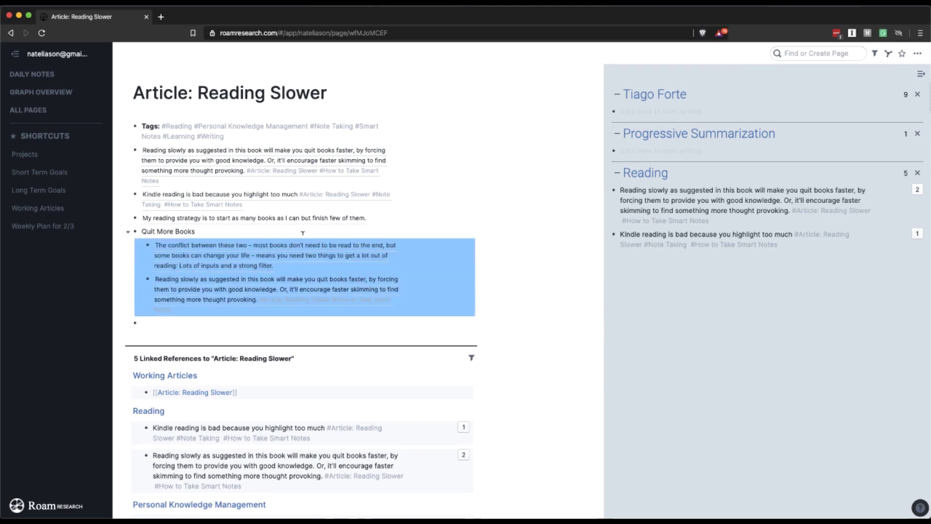
{"action": "left_click_drag", "start_coordinate": [136, 218], "coordinate": [147, 239]}
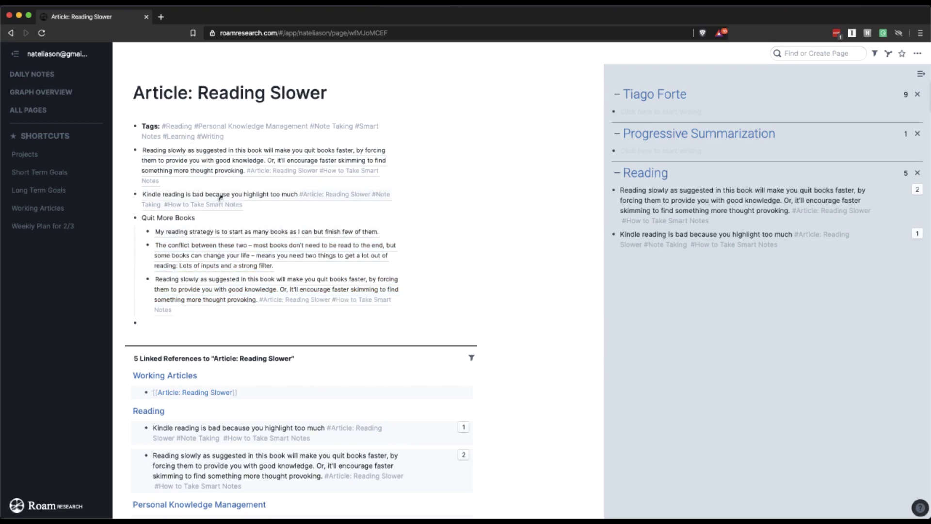
{"action": "key", "text": "Return"}
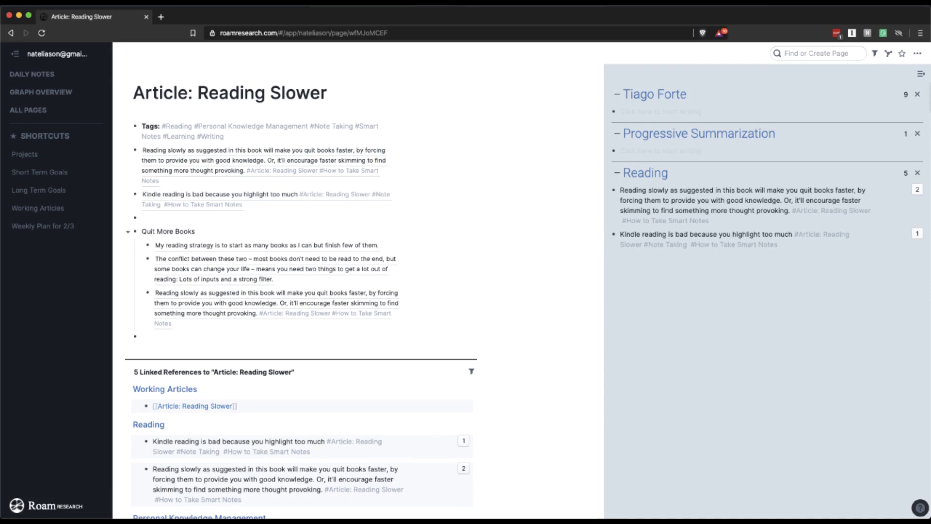
Add a 'Narrowing Your Highlight Filter' heading with the Kindle note and an explanation beneath it.
{"action": "type", "text": "Narrowing Your Highlight Filt"}
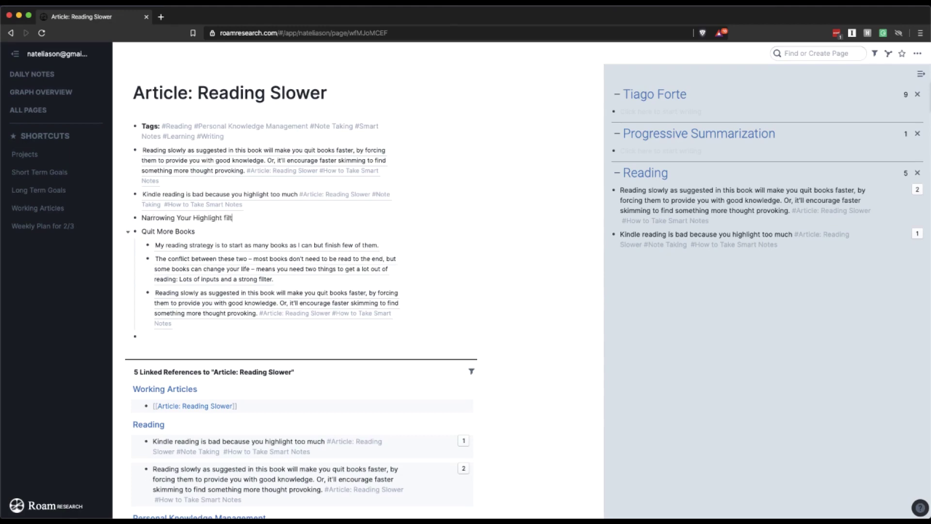
{"action": "type", "text": "er"}
{"action": "key", "text": "Return"}
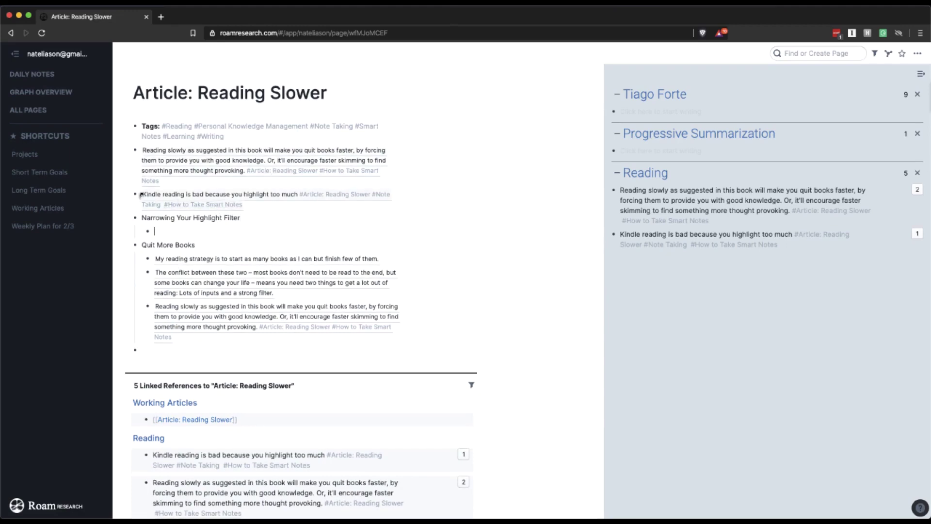
{"action": "left_click_drag", "start_coordinate": [135, 194], "coordinate": [150, 226]}
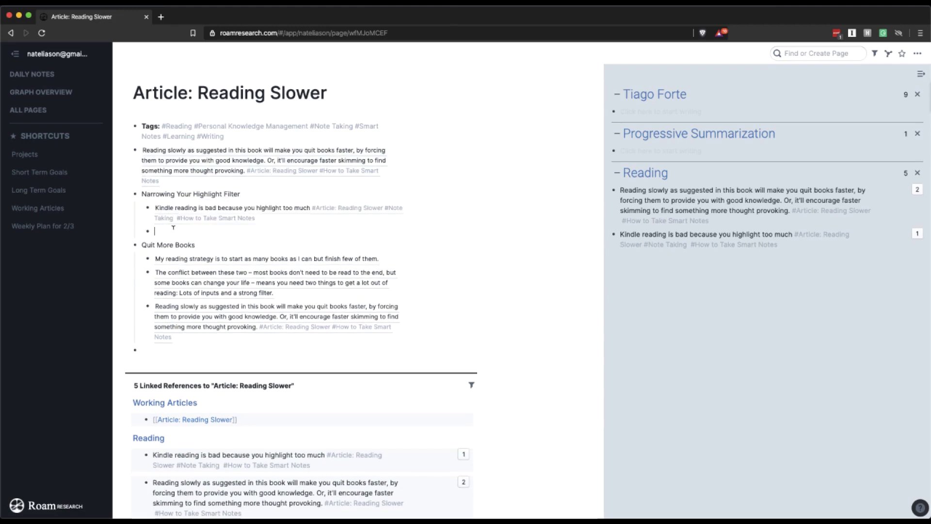
{"action": "left_click", "coordinate": [173, 229]}
{"action": "type", "text": "When you have too many highlights it's hard to figure out what's really valuabl"}
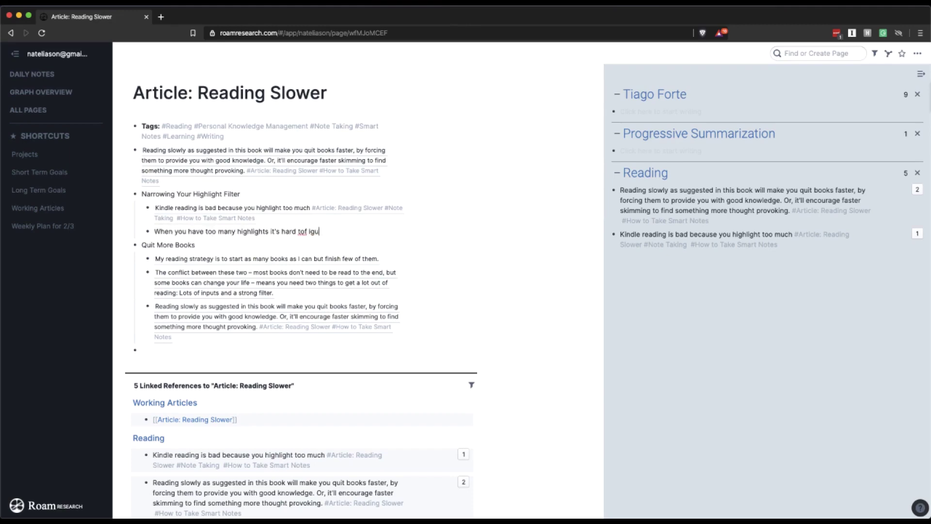
{"action": "type", "text": "e. Reading slowly forces you to be more thoughtful in what you extract, instead of blitzing through the book to just extract the highigh"}
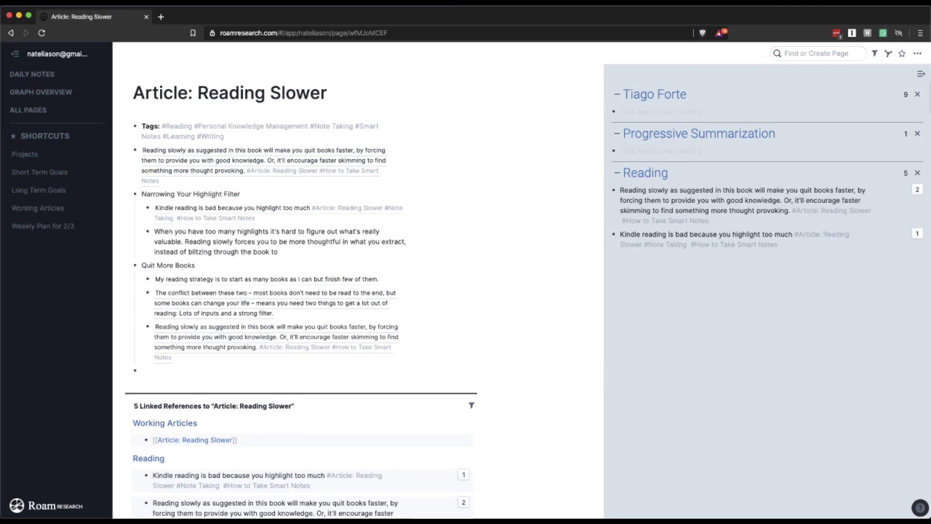
{"action": "key", "text": "BackSpace"}
{"action": "key", "text": "BackSpace"}
{"action": "key", "text": "BackSpace"}
{"action": "type", "text": "lights you think are useful."}
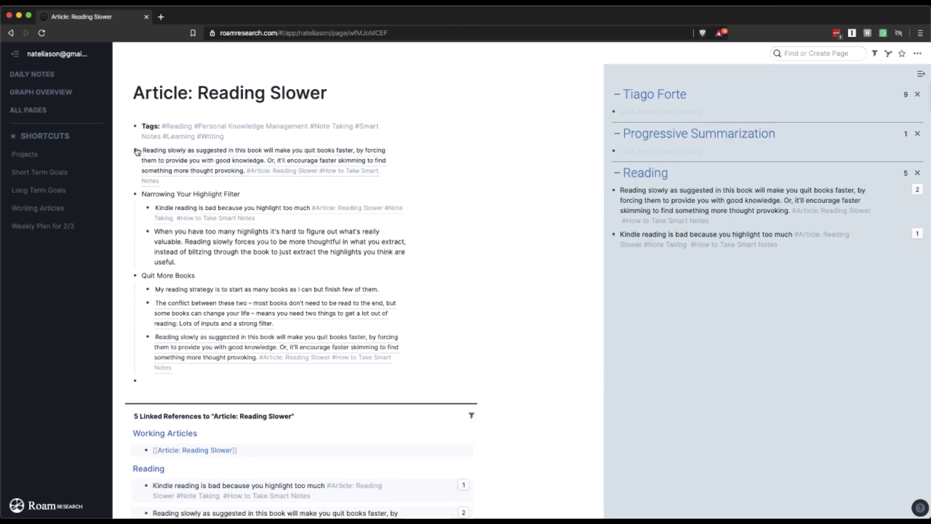
{"action": "left_click_drag", "start_coordinate": [135, 150], "coordinate": [150, 373]}
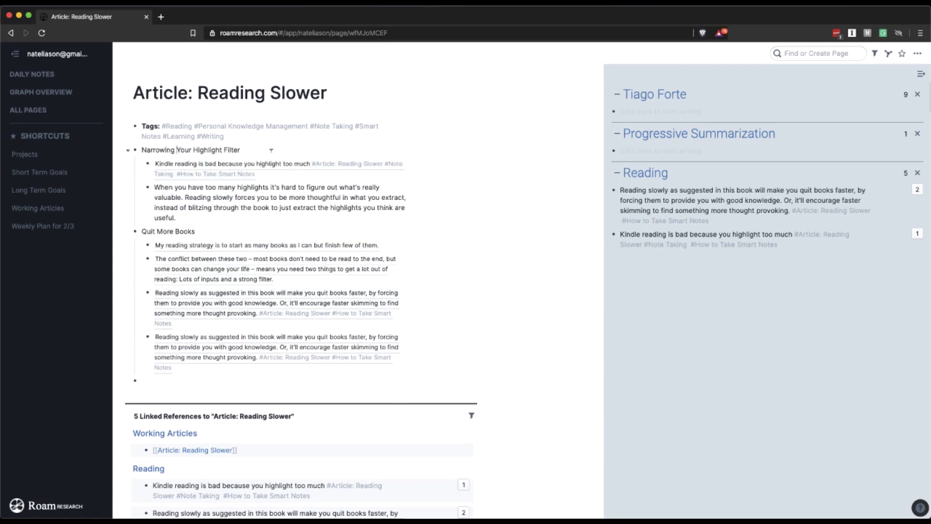
Extend the heading with 'get more useful notes' and add 'Reference: [[How to Take Smart Notes]]' below.
{"action": "type", "text": "get more useful notes"}
{"action": "left_click", "coordinate": [196, 232]}
{"action": "key", "text": "Return"}
{"action": "type", "text": "Reference: [[Smart Note"}
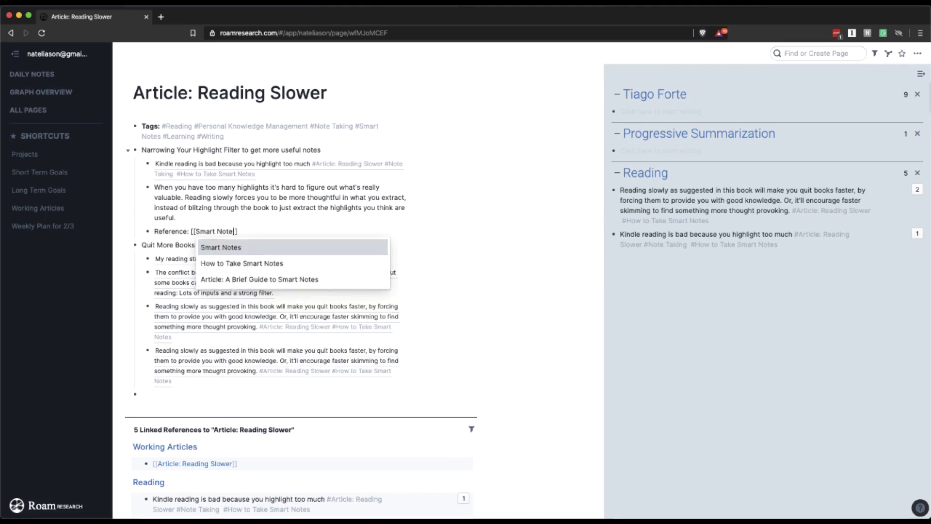
{"action": "key", "text": "Down"}
{"action": "key", "text": "Return"}
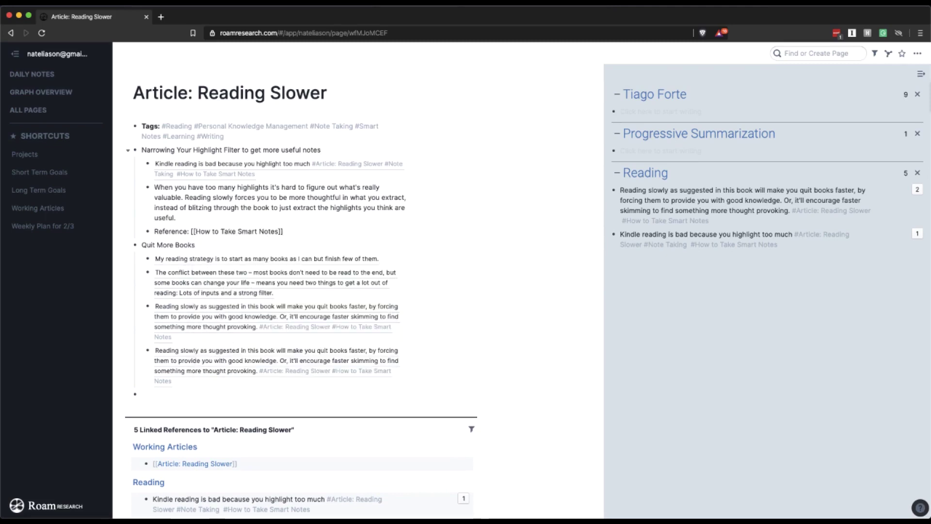
Add the 'Article: A Brief Guide to Smart Notes' link to Reference and reference its Live URL beneath.
{"action": "type", "text": "and [[Smart Notes"}
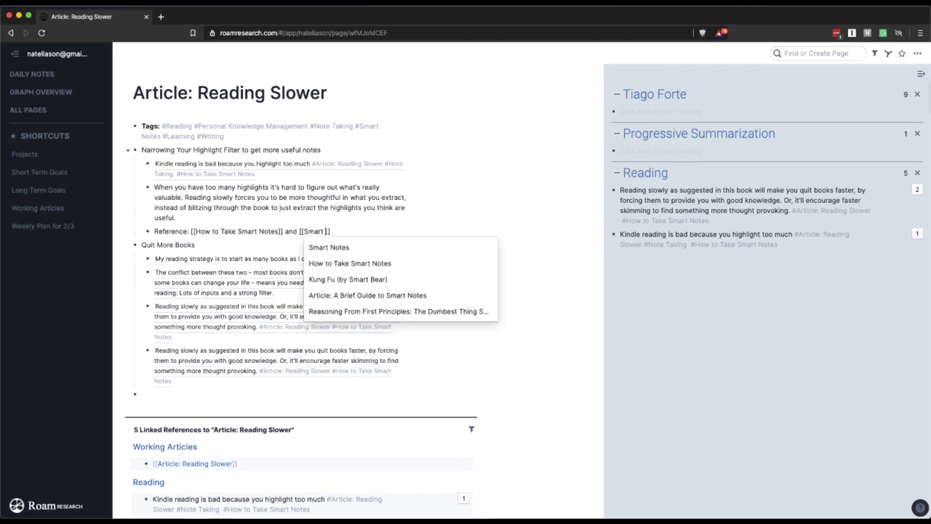
{"action": "key", "text": "Down"}
{"action": "key", "text": "Down"}
{"action": "key", "text": "Return"}
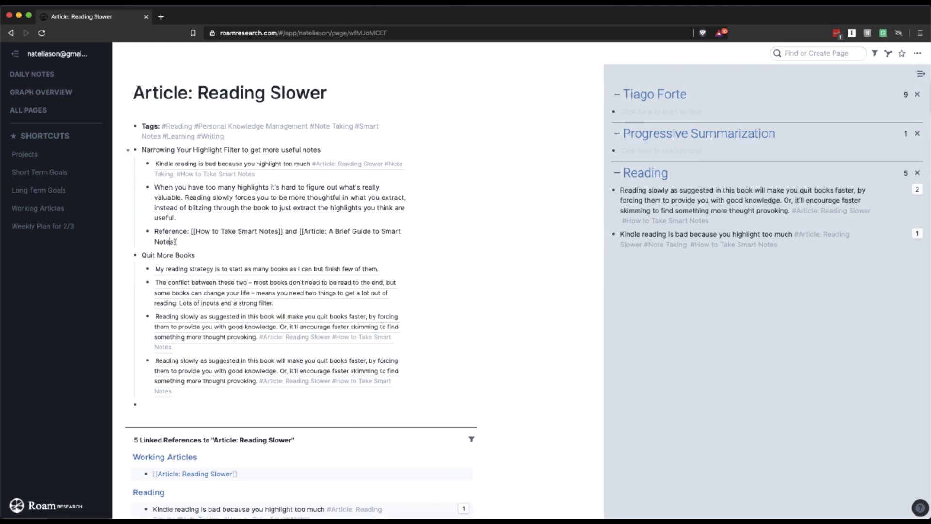
{"action": "key", "text": "ctrl+shift+o"}
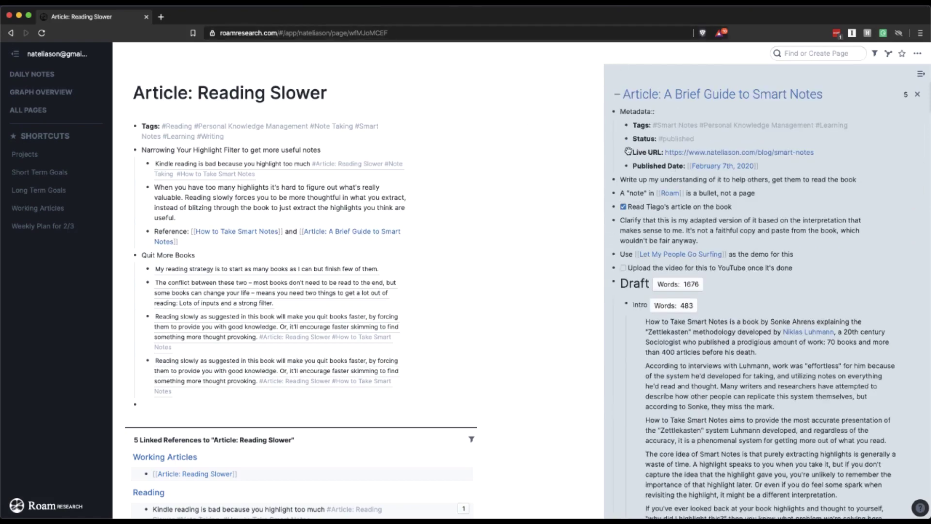
{"action": "left_click_drag", "start_coordinate": [627, 152], "coordinate": [186, 247]}
Open How to Take Smart Notes in the sidebar and start a new line below its Tags.
{"action": "left_click", "coordinate": [185, 247]}
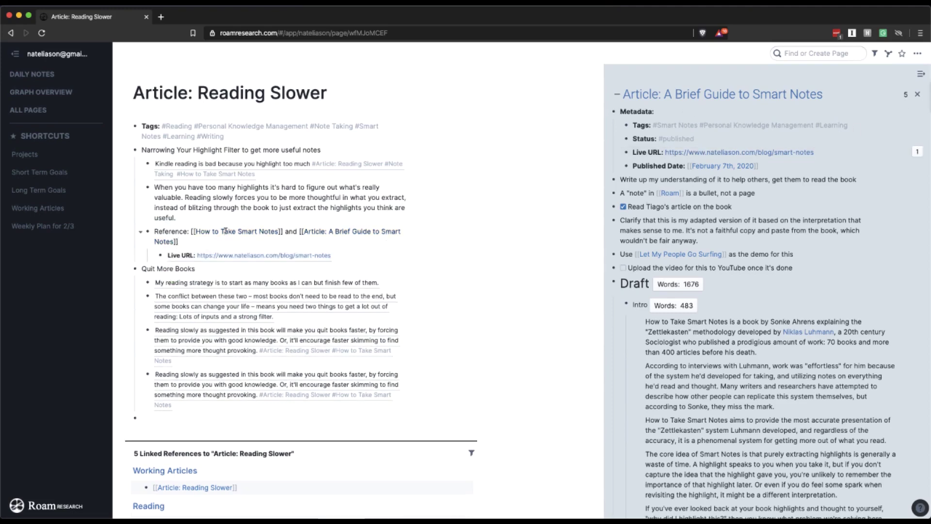
{"action": "left_click", "coordinate": [259, 233]}
{"action": "left_click", "coordinate": [245, 231], "text": "shift"}
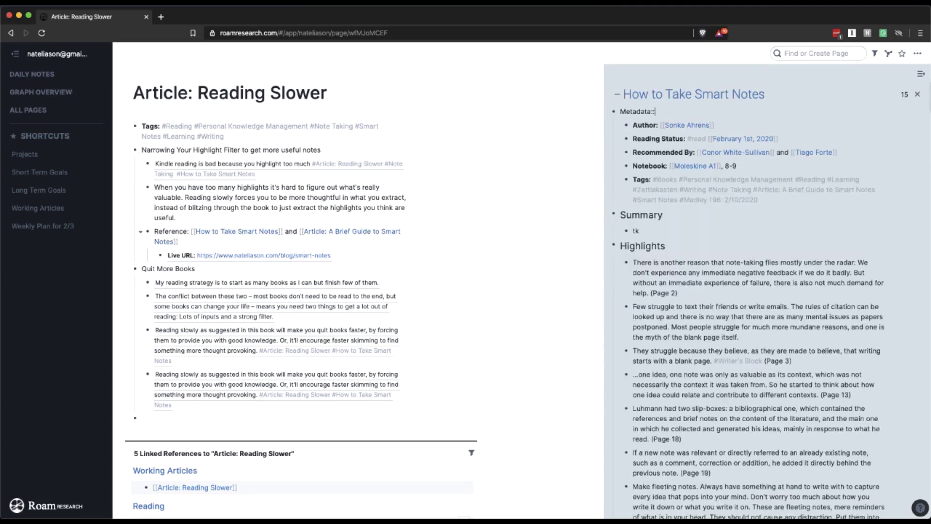
{"action": "left_click", "coordinate": [778, 197]}
{"action": "key", "text": "Return"}
Add a 'Notes Link::' field on the book page and load nateliason.com/notes in a new tab.
{"action": "type", "text": "Notes Link::"}
{"action": "key", "text": "super+t"}
{"action": "type", "text": "nateliason.com/not"}
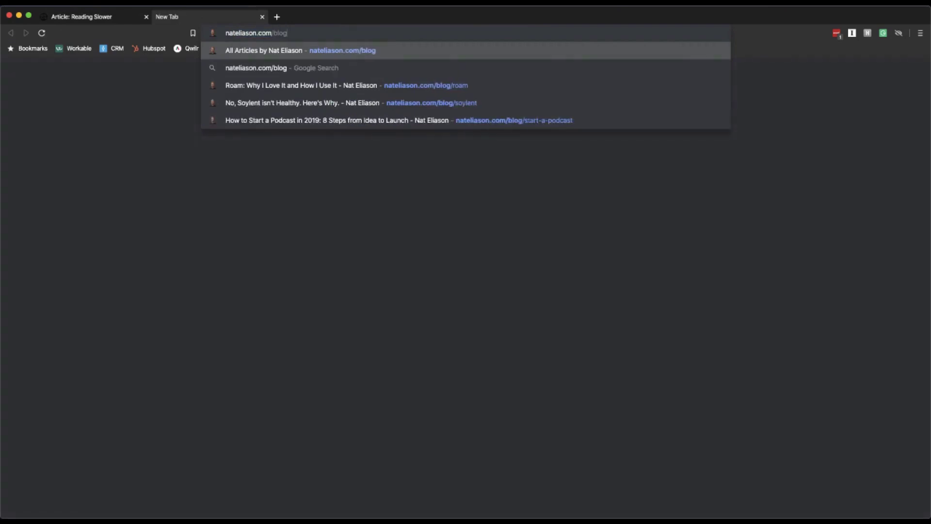
{"action": "key", "text": "Return"}
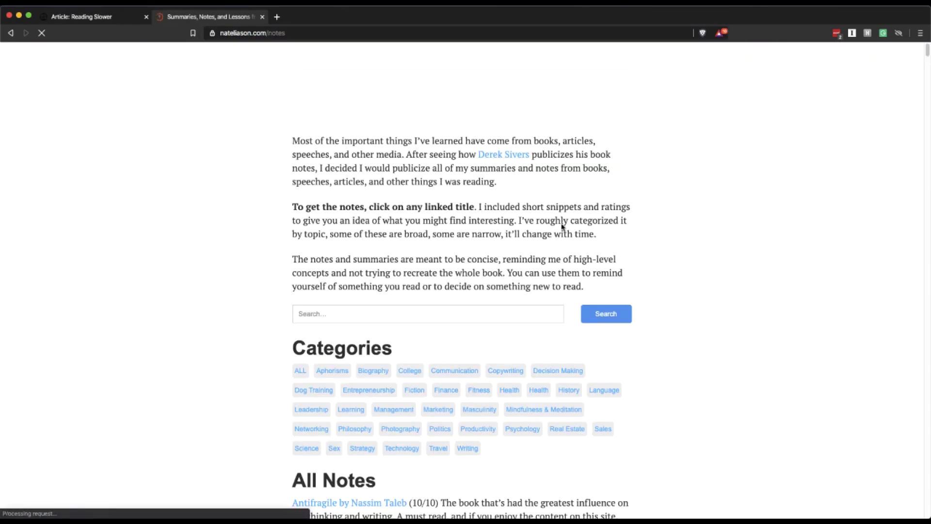
Search the notes for 'smart notes' and open the How to Take Smart Notes summary.
{"action": "left_click", "coordinate": [359, 311]}
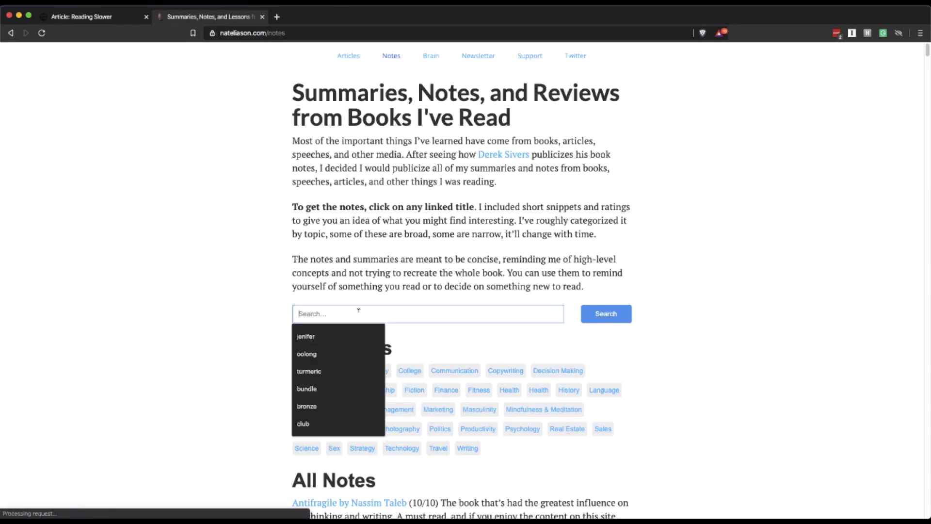
{"action": "type", "text": "smart notes"}
{"action": "key", "text": "Return"}
{"action": "left_click", "coordinate": [382, 303]}
Paste the book's notes URL into Notes Link and reference it under the article's Reference line.
{"action": "key", "text": "super+w"}
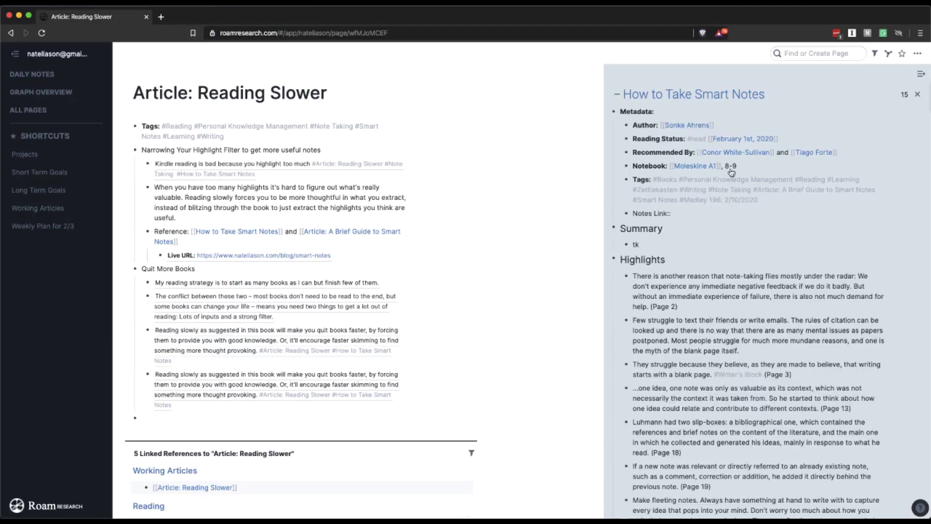
{"action": "type", "text": "https://www.nateliason.com/notes/how-to-take-smart-notes-by-sonke-ahrens"}
{"action": "left_click_drag", "start_coordinate": [627, 214], "coordinate": [166, 270]}
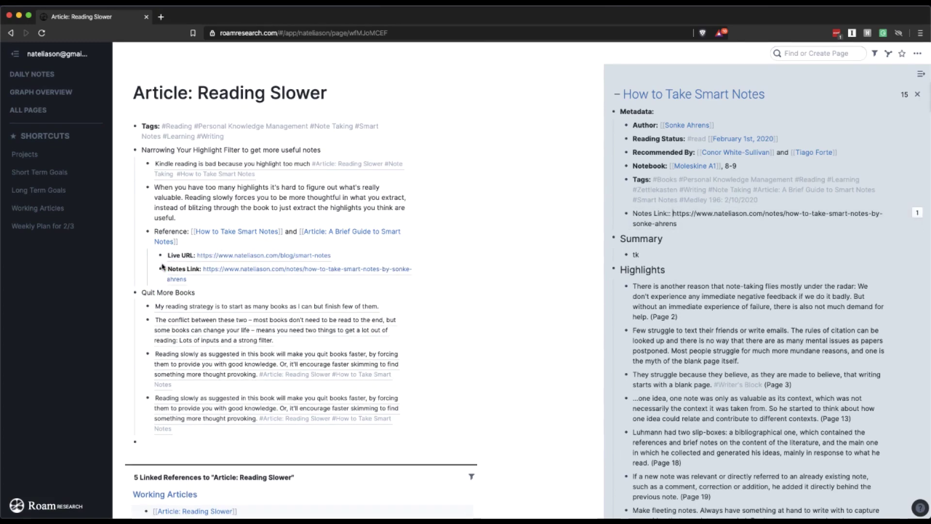
Collapse the Reference block and close the How to Take Smart Notes sidebar page.
{"action": "left_click", "coordinate": [141, 238]}
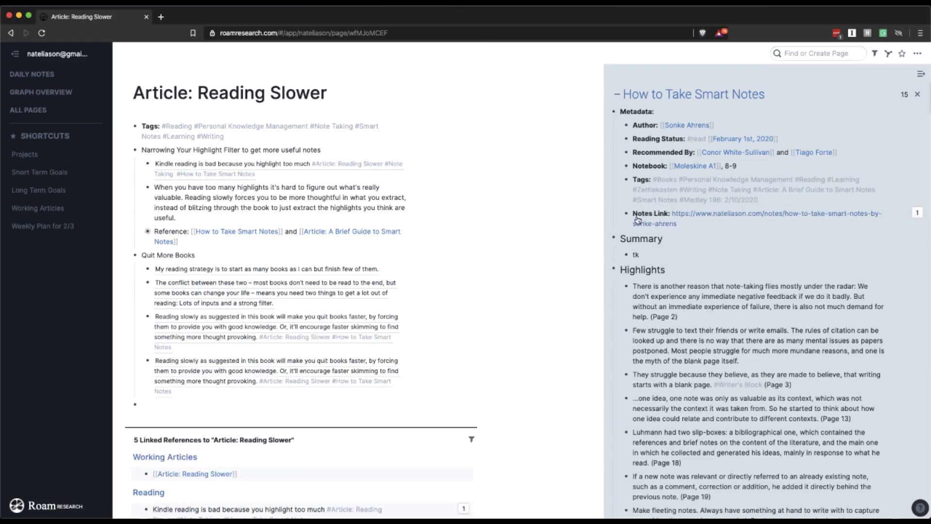
{"action": "left_click", "coordinate": [917, 94]}
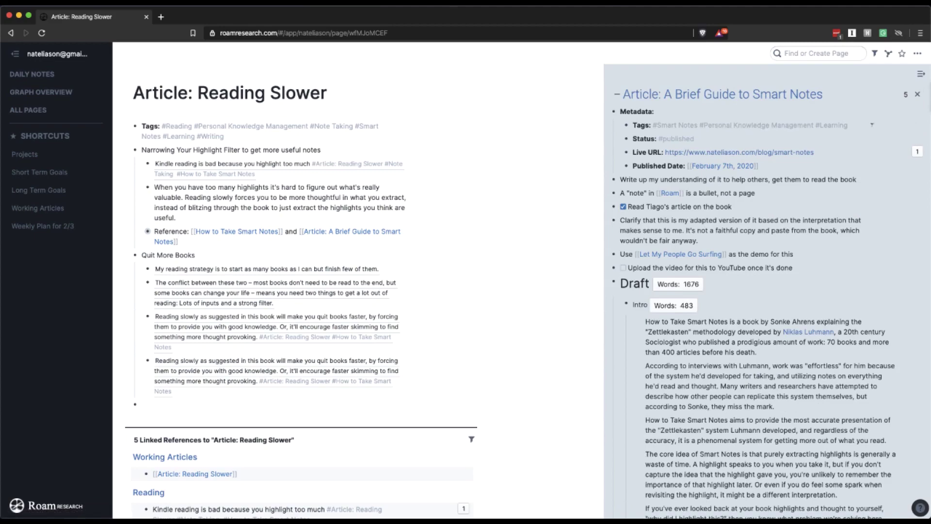
{"action": "scroll", "coordinate": [838, 213], "scroll_direction": "down", "scroll_amount": 10}
{"action": "scroll", "coordinate": [837, 213], "scroll_direction": "up", "scroll_amount": 10}
After viewing Learning, close the Brief Guide, Tiago Forte, Progressive Summarization and Reading sidebar pages and return.
{"action": "left_click", "coordinate": [831, 125]}
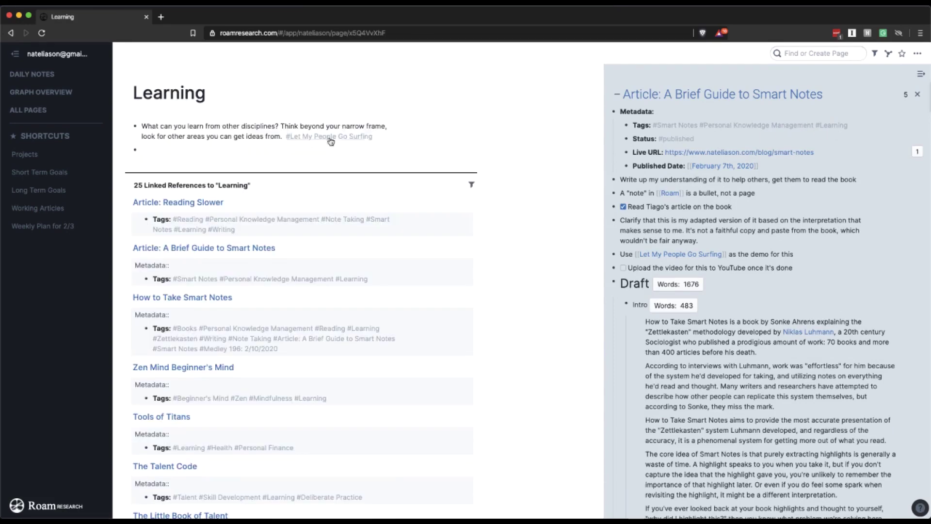
{"action": "left_click", "coordinate": [917, 94]}
{"action": "left_click", "coordinate": [916, 94]}
{"action": "left_click", "coordinate": [916, 95]}
{"action": "left_click", "coordinate": [916, 94]}
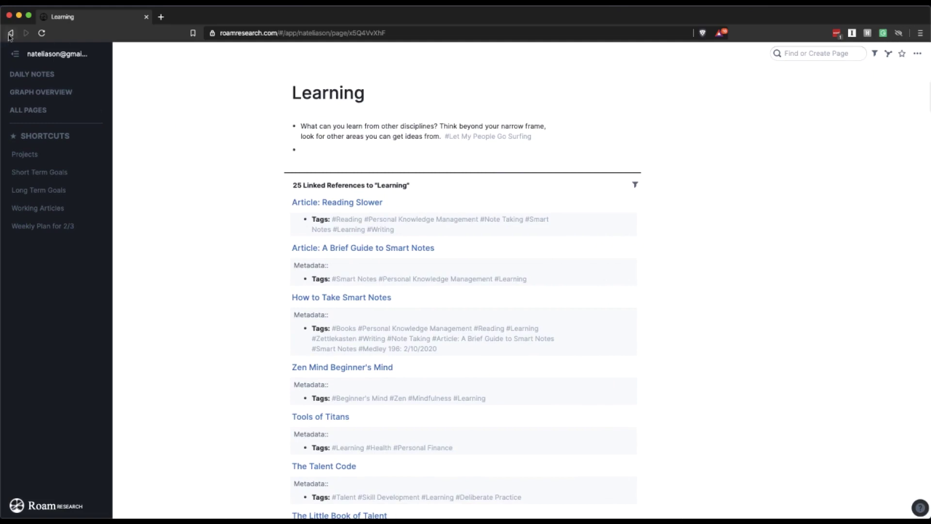
{"action": "left_click", "coordinate": [10, 33]}
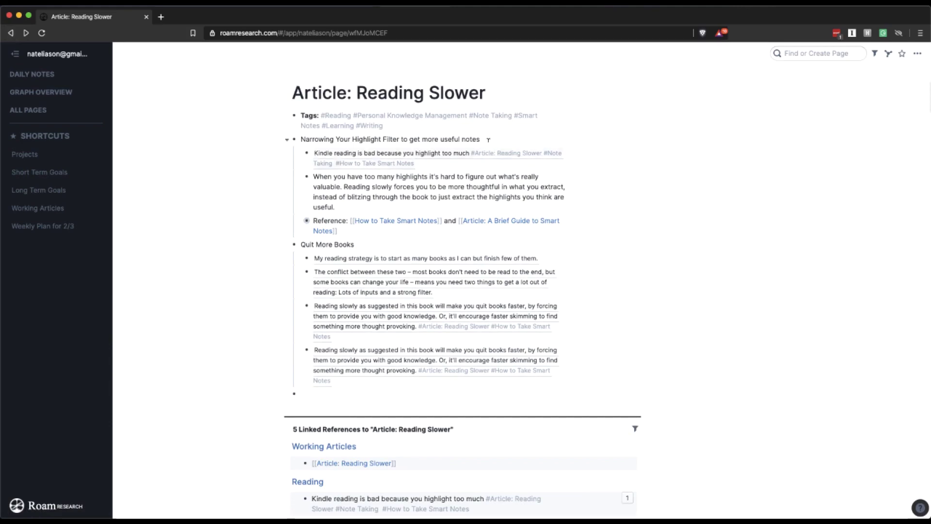
Open 'Article: Reading Slower' in the sidebar alongside the main view.
{"action": "left_click", "coordinate": [339, 139]}
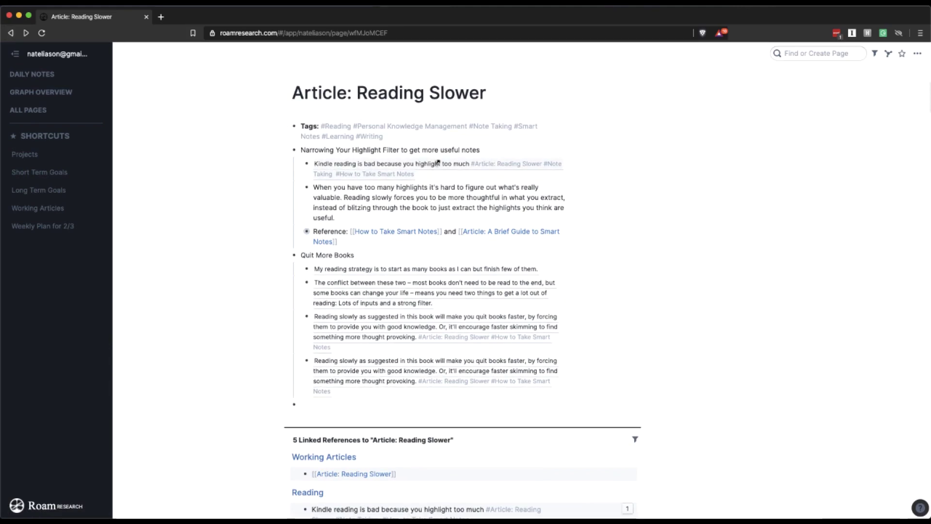
{"action": "key", "text": "ctrl+shift+o"}
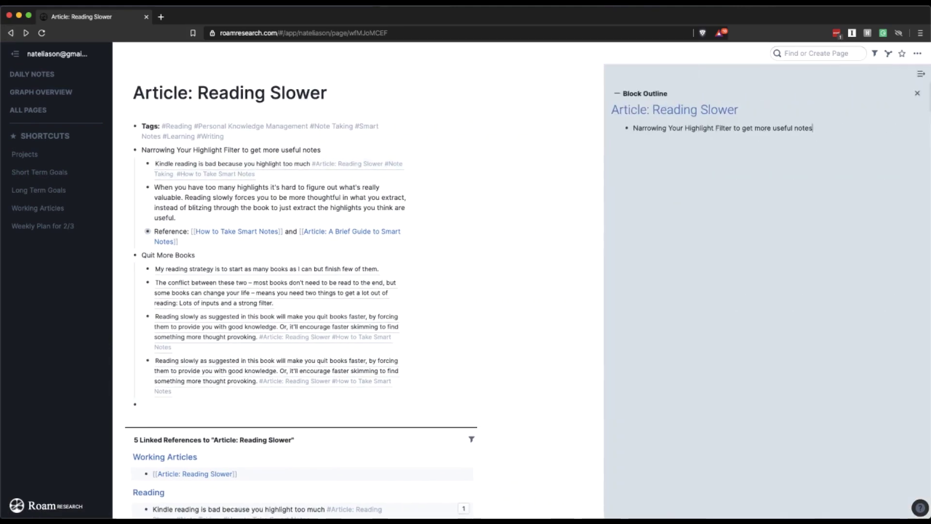
{"action": "left_click", "coordinate": [657, 113], "text": "shift"}
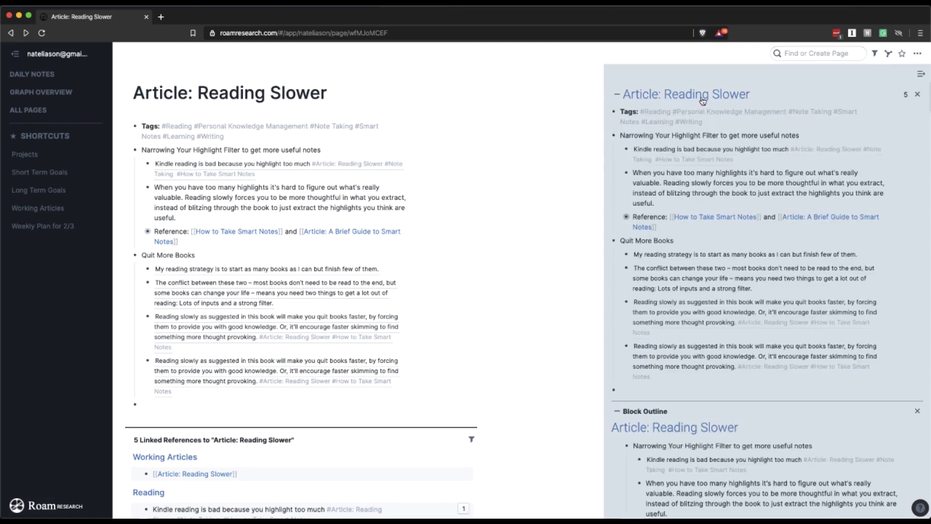
{"action": "left_click", "coordinate": [917, 411]}
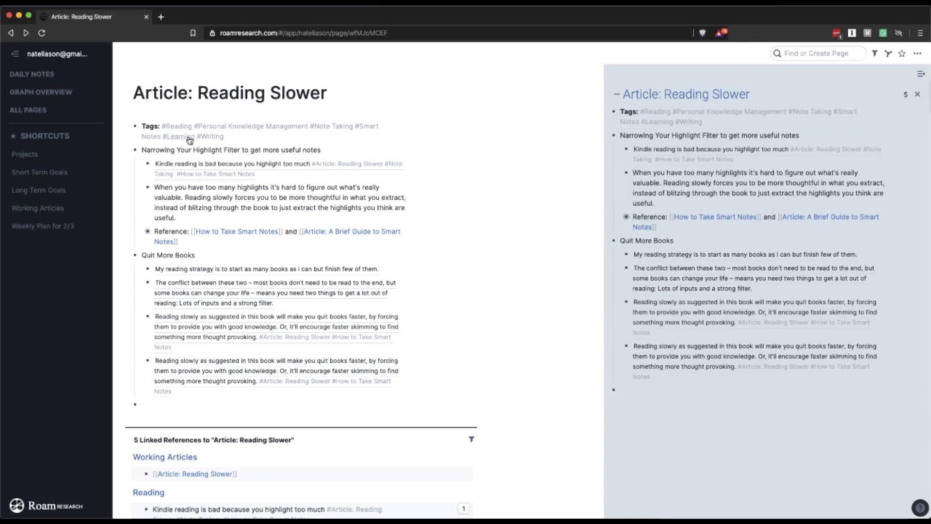
From Personal Knowledge Management, reference the Note Taking and Reducing effort notes in the article's highlight-filter section.
{"action": "left_click", "coordinate": [259, 127]}
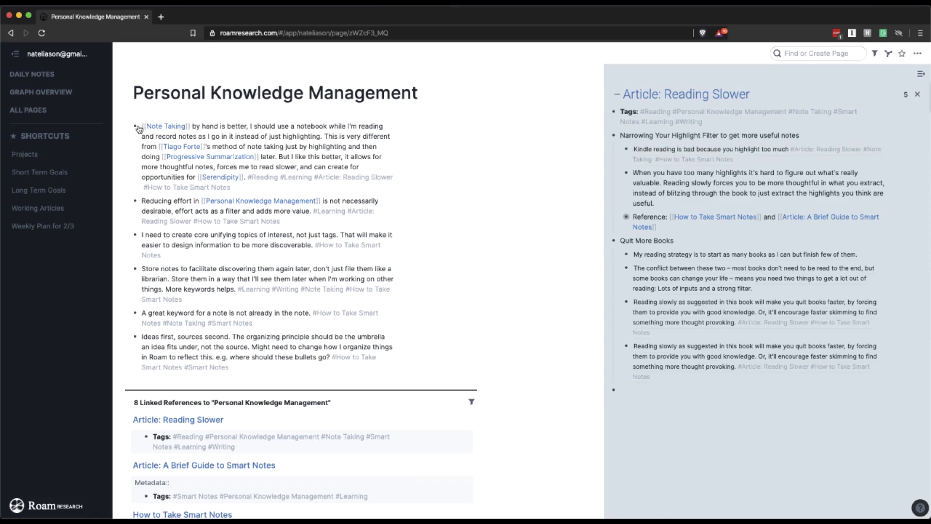
{"action": "left_click_drag", "start_coordinate": [135, 126], "coordinate": [625, 236]}
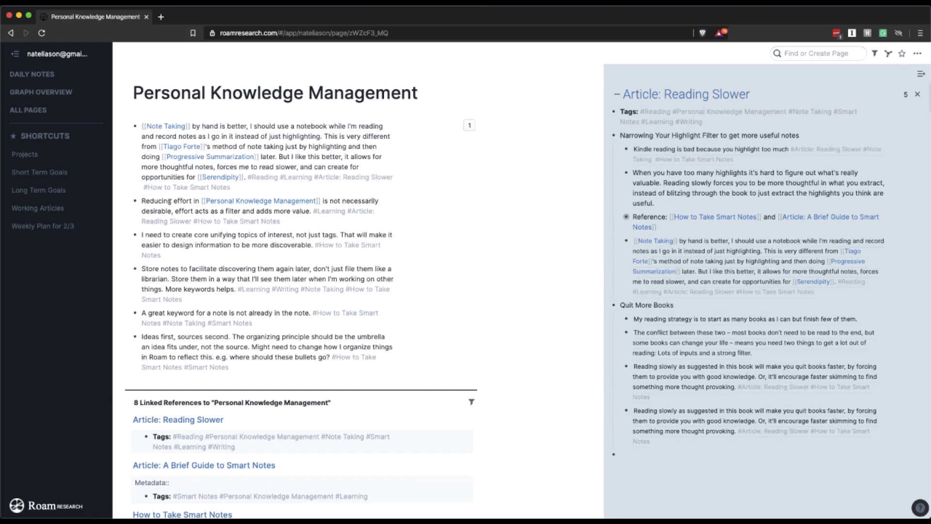
{"action": "left_click_drag", "start_coordinate": [136, 201], "coordinate": [625, 302]}
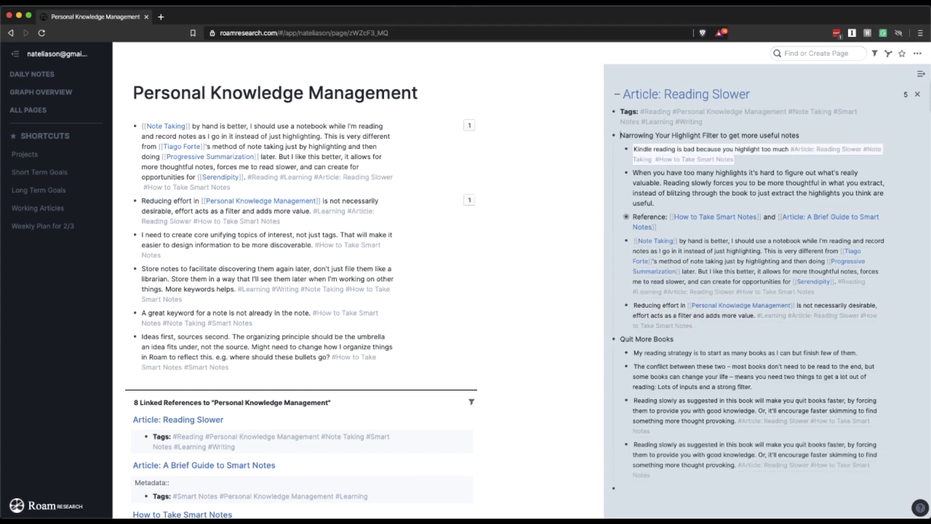
Add an 'Ease is not the goal' block and nest the Reducing effort note under it.
{"action": "key", "text": "Return"}
{"action": "type", "text": "Ease is not the goal"}
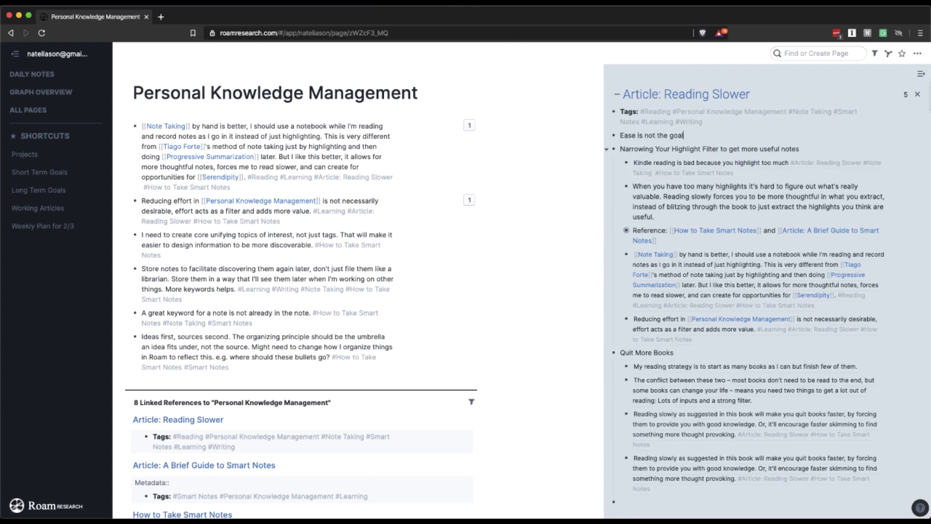
{"action": "left_click_drag", "start_coordinate": [626, 318], "coordinate": [627, 342]}
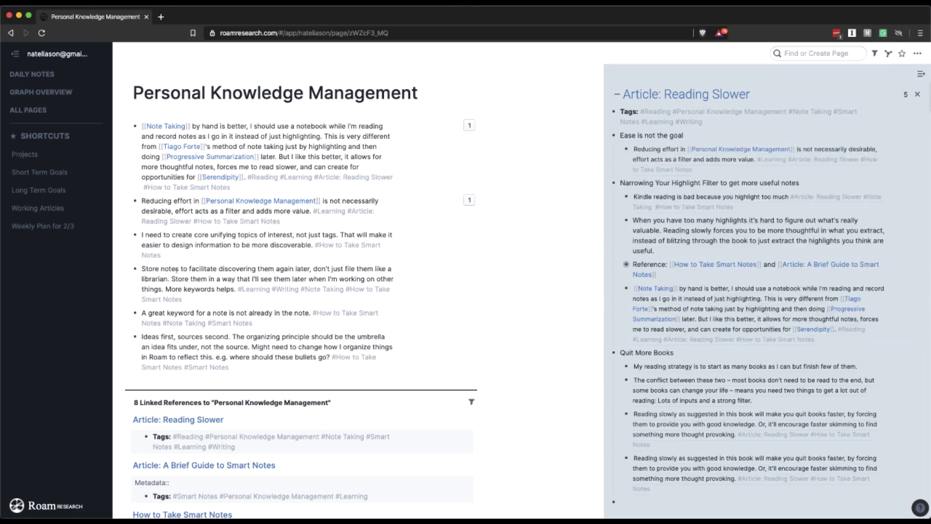
Expand the unlinked references to Personal Knowledge Management.
{"action": "scroll", "coordinate": [223, 277], "scroll_direction": "down", "scroll_amount": 5}
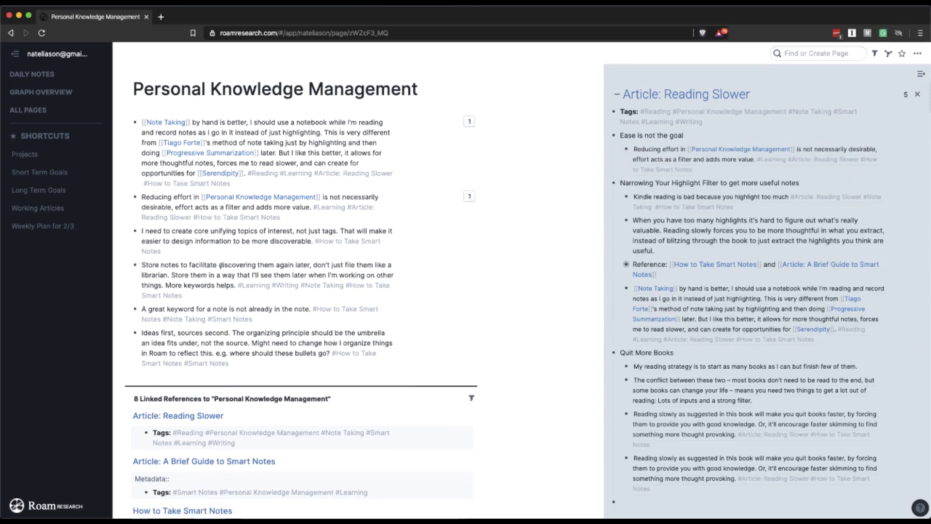
{"action": "scroll", "coordinate": [218, 275], "scroll_direction": "down", "scroll_amount": 2}
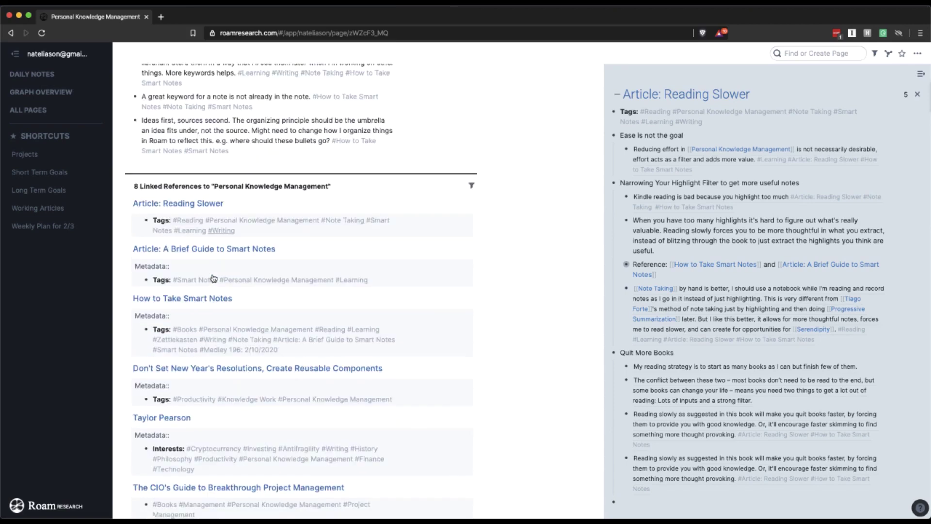
{"action": "scroll", "coordinate": [209, 301], "scroll_direction": "down", "scroll_amount": 1}
{"action": "scroll", "coordinate": [210, 301], "scroll_direction": "down", "scroll_amount": 1}
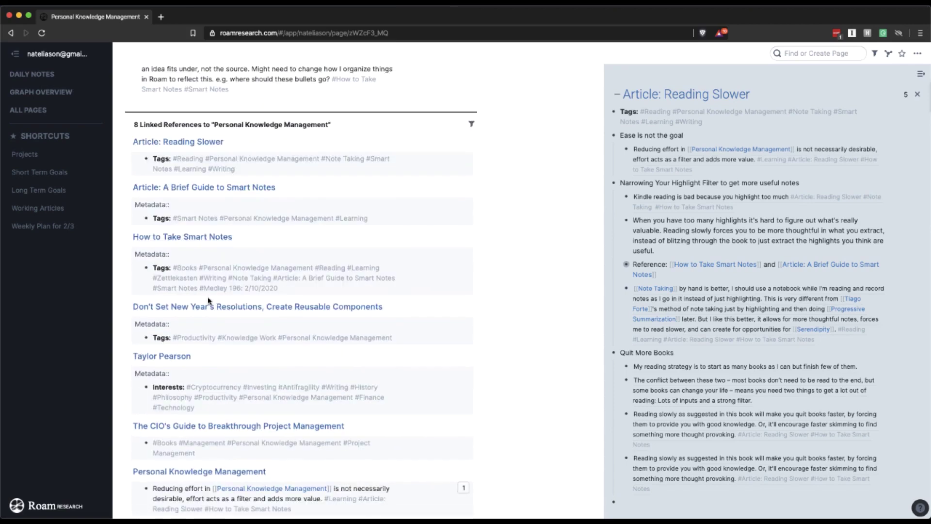
{"action": "scroll", "coordinate": [243, 344], "scroll_direction": "down", "scroll_amount": 1}
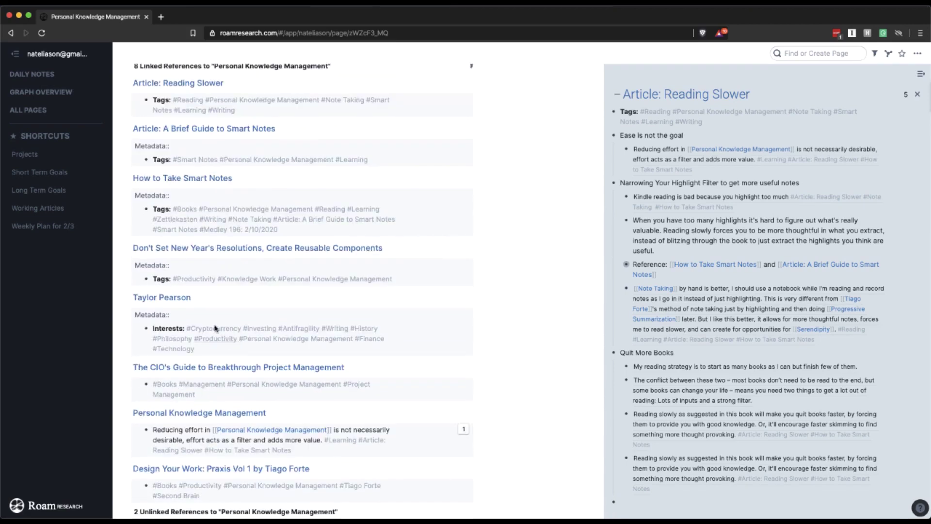
{"action": "scroll", "coordinate": [360, 374], "scroll_direction": "down", "scroll_amount": 1}
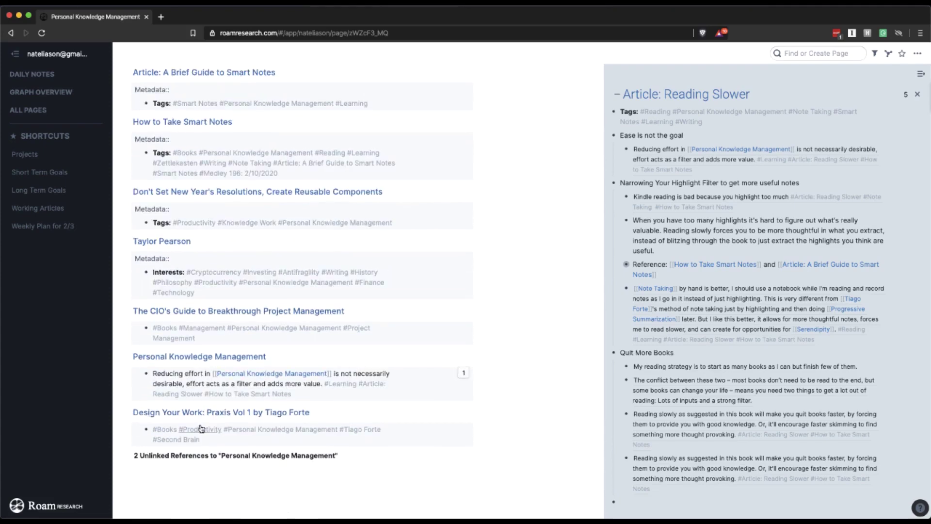
{"action": "left_click", "coordinate": [131, 456]}
{"action": "scroll", "coordinate": [260, 377], "scroll_direction": "down", "scroll_amount": 3}
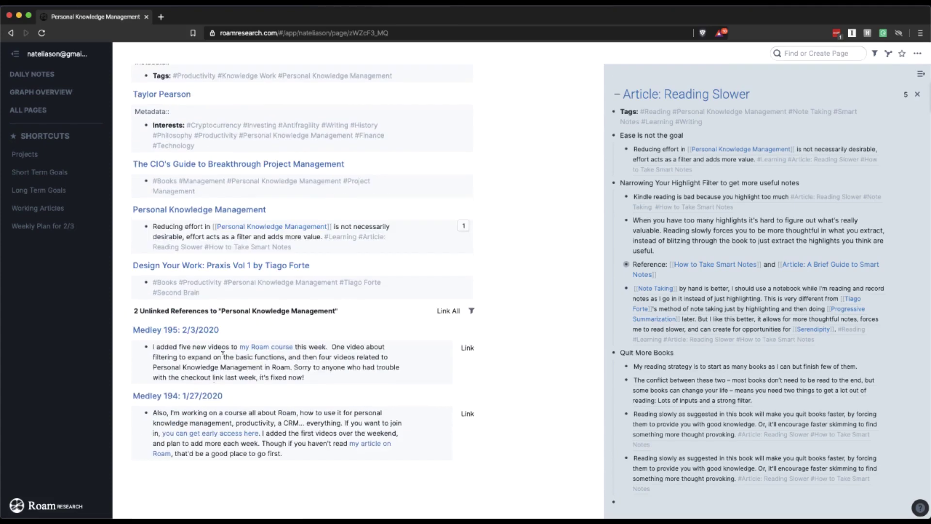
{"action": "scroll", "coordinate": [133, 312], "scroll_direction": "up", "scroll_amount": 10}
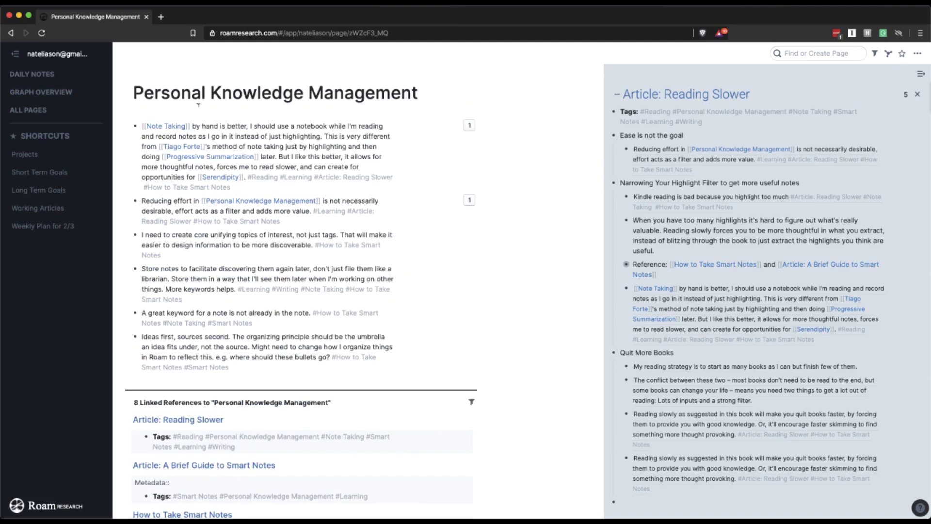
Open Note Taking from the article's tags and reach Work Clean through its unlinked references.
{"action": "left_click", "coordinate": [807, 113]}
{"action": "scroll", "coordinate": [187, 129], "scroll_direction": "down", "scroll_amount": 1}
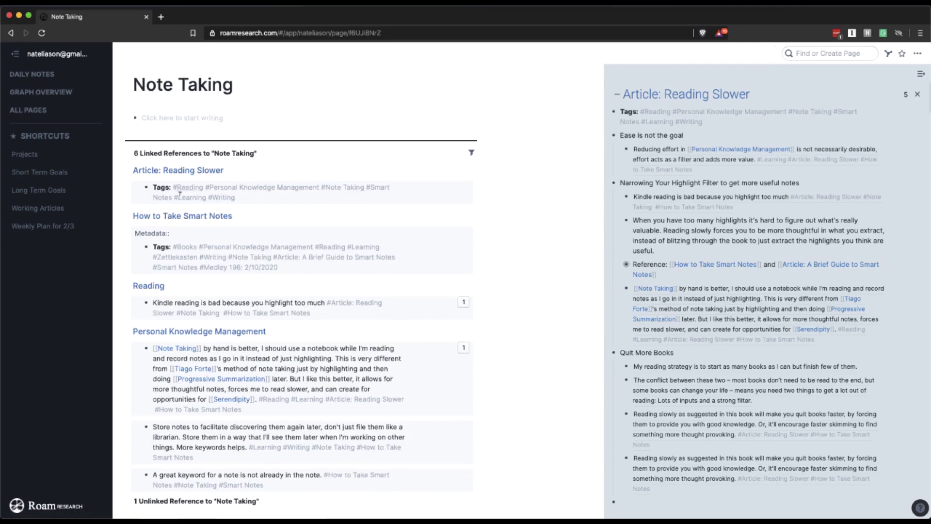
{"action": "scroll", "coordinate": [213, 262], "scroll_direction": "down", "scroll_amount": 2}
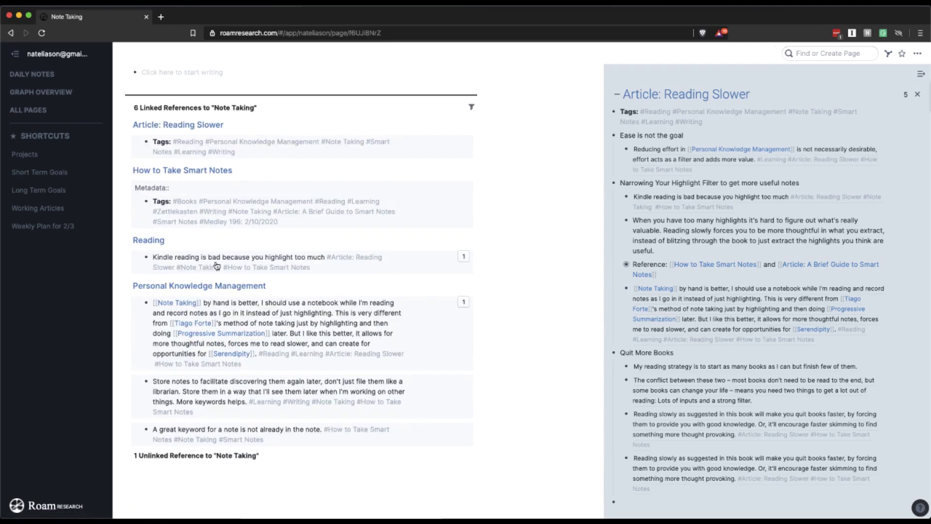
{"action": "left_click", "coordinate": [127, 459]}
{"action": "scroll", "coordinate": [303, 400], "scroll_direction": "down", "scroll_amount": 2}
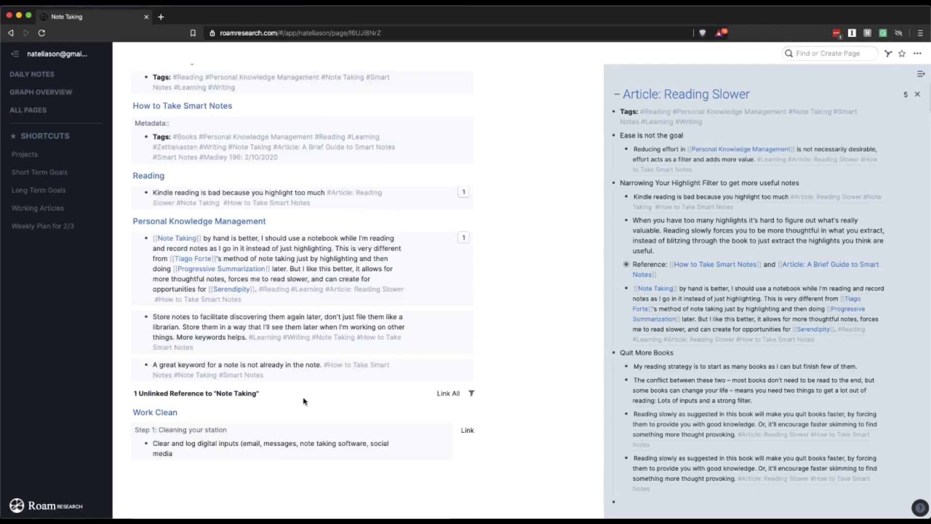
{"action": "left_click", "coordinate": [165, 413]}
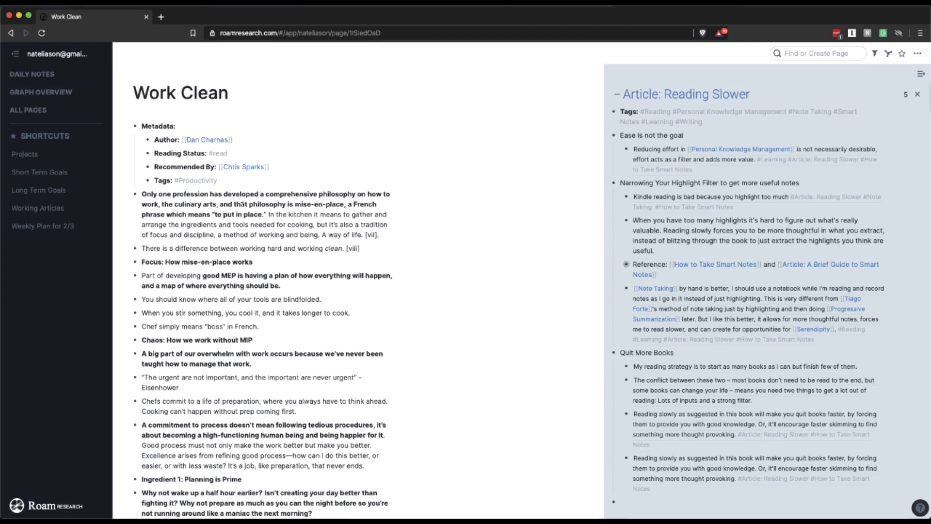
Append #Cooking after #Productivity on Work Clean's Tags line.
{"action": "left_click", "coordinate": [246, 181]}
{"action": "type", "text": "#Cooking"}
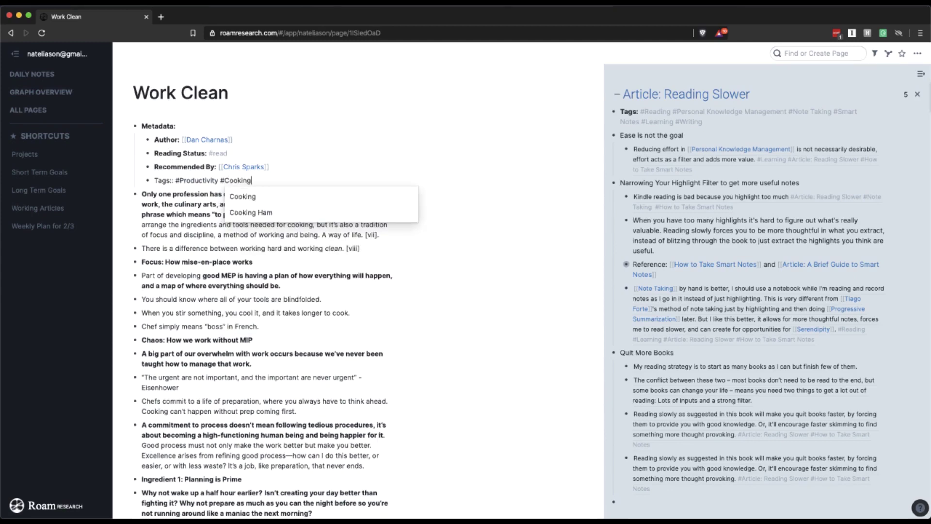
{"action": "key", "text": "Return"}
{"action": "left_click", "coordinate": [273, 235]}
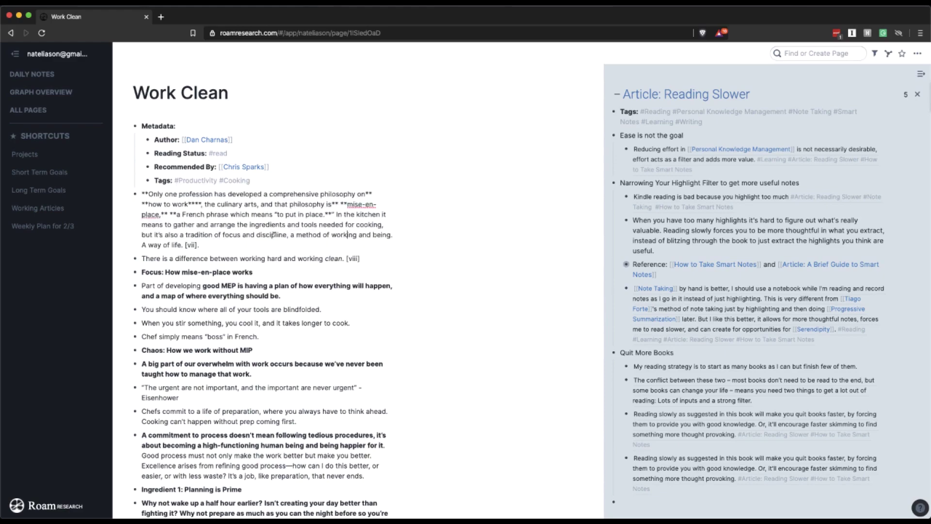
{"action": "scroll", "coordinate": [208, 258], "scroll_direction": "down", "scroll_amount": 9}
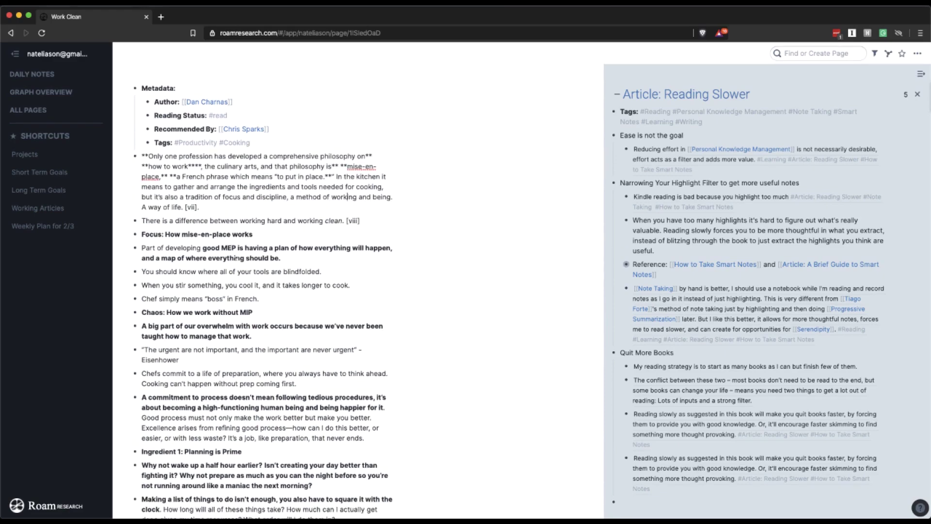
{"action": "scroll", "coordinate": [231, 294], "scroll_direction": "up", "scroll_amount": 9}
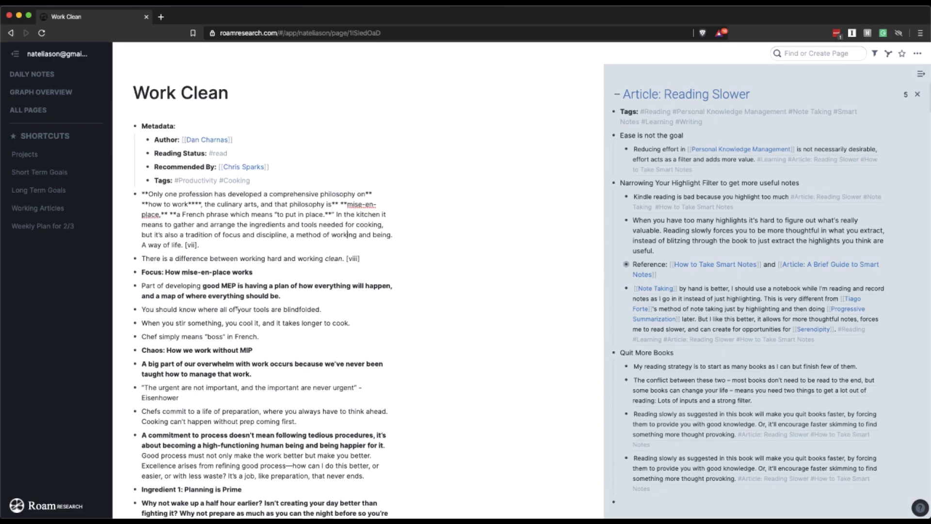
Reference the Learning page's other-disciplines note under 'Ease is not the goal'.
{"action": "left_click", "coordinate": [848, 115]}
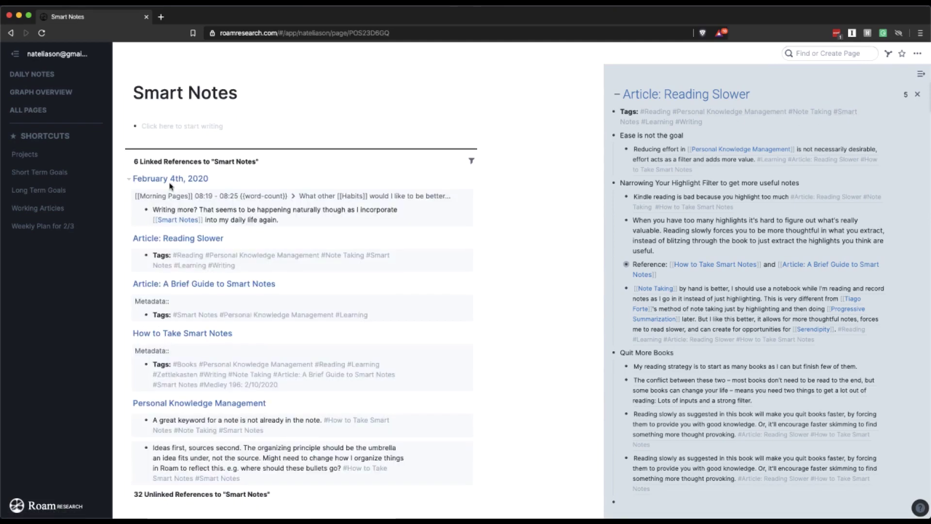
{"action": "scroll", "coordinate": [253, 266], "scroll_direction": "down", "scroll_amount": 1}
{"action": "scroll", "coordinate": [229, 365], "scroll_direction": "up", "scroll_amount": 1}
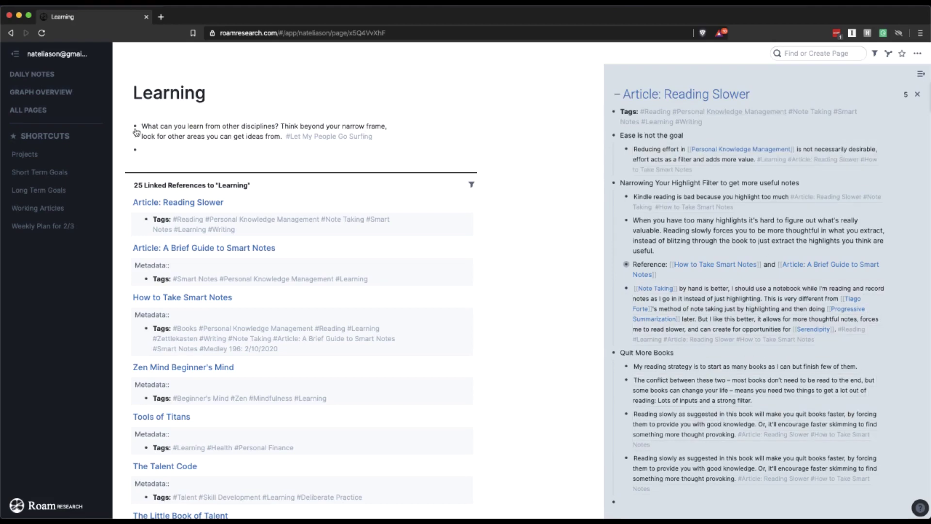
{"action": "left_click_drag", "start_coordinate": [135, 127], "coordinate": [623, 174]}
Add the note 'Annealing, honing the samurai sword' below the other-disciplines reference.
{"action": "left_click", "coordinate": [850, 193]}
{"action": "key", "text": "Return"}
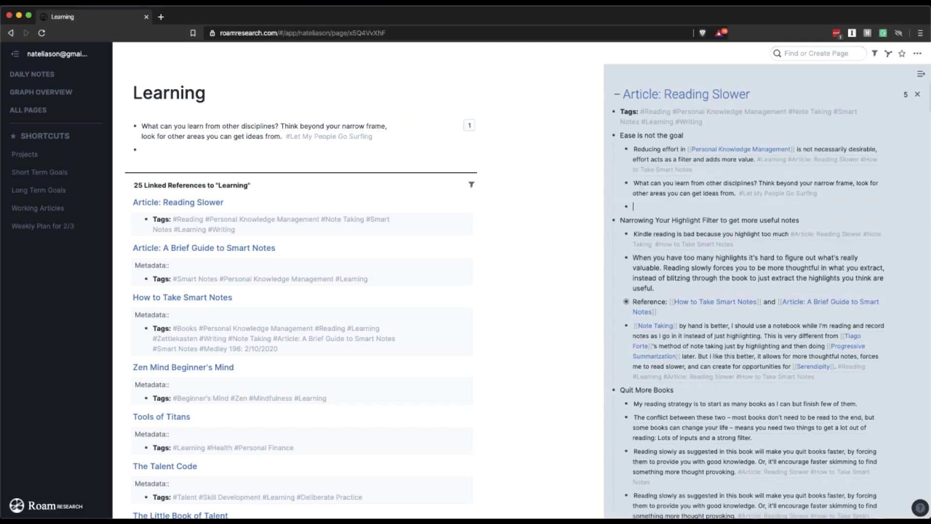
{"action": "type", "text": "Annealing, honing the samurai sword"}
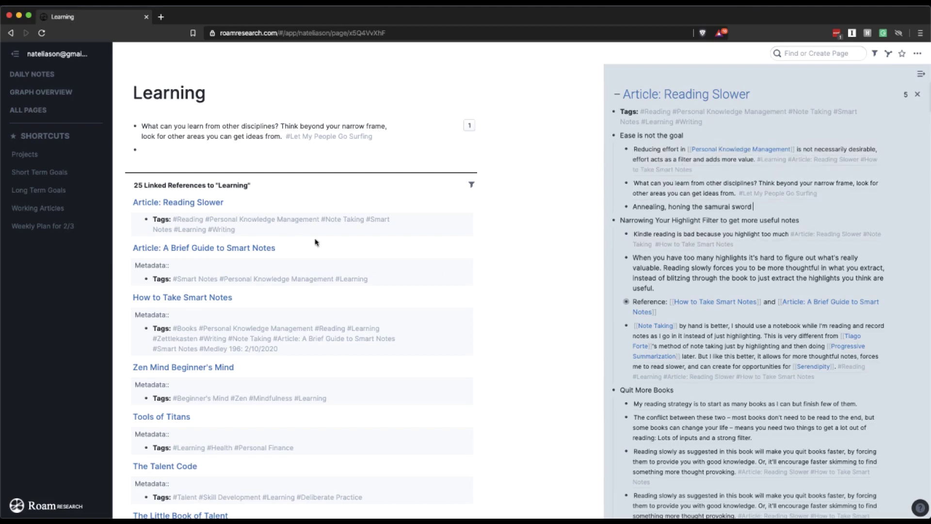
{"action": "scroll", "coordinate": [179, 345], "scroll_direction": "down", "scroll_amount": 1}
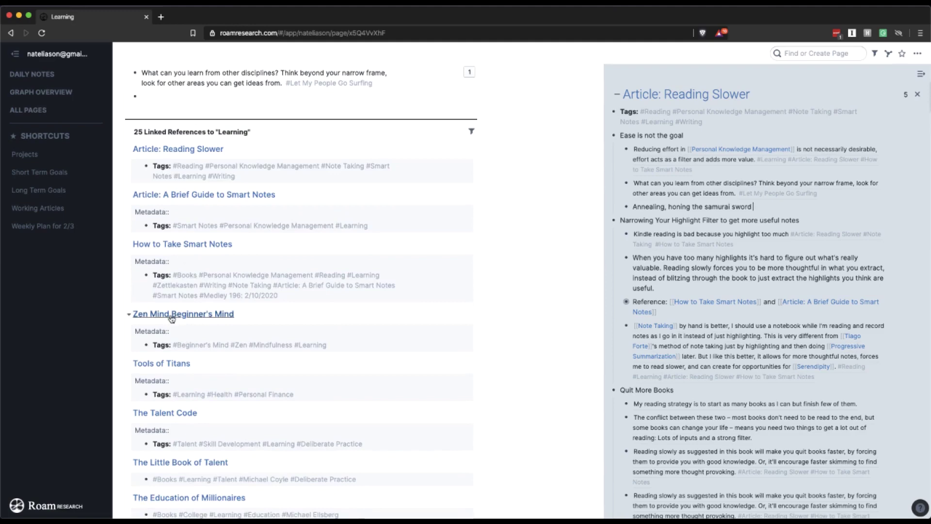
{"action": "scroll", "coordinate": [173, 317], "scroll_direction": "down", "scroll_amount": 1}
{"action": "scroll", "coordinate": [152, 304], "scroll_direction": "down", "scroll_amount": 1}
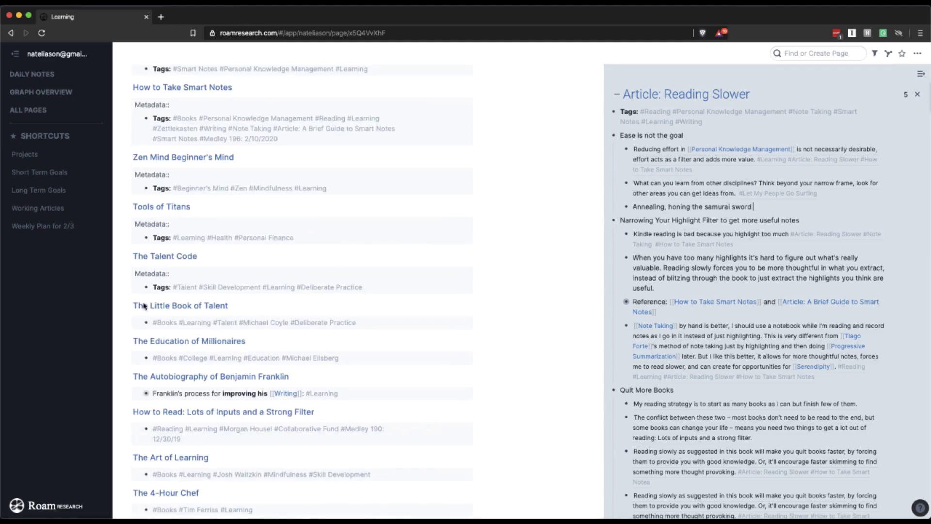
{"action": "scroll", "coordinate": [202, 262], "scroll_direction": "down", "scroll_amount": 2}
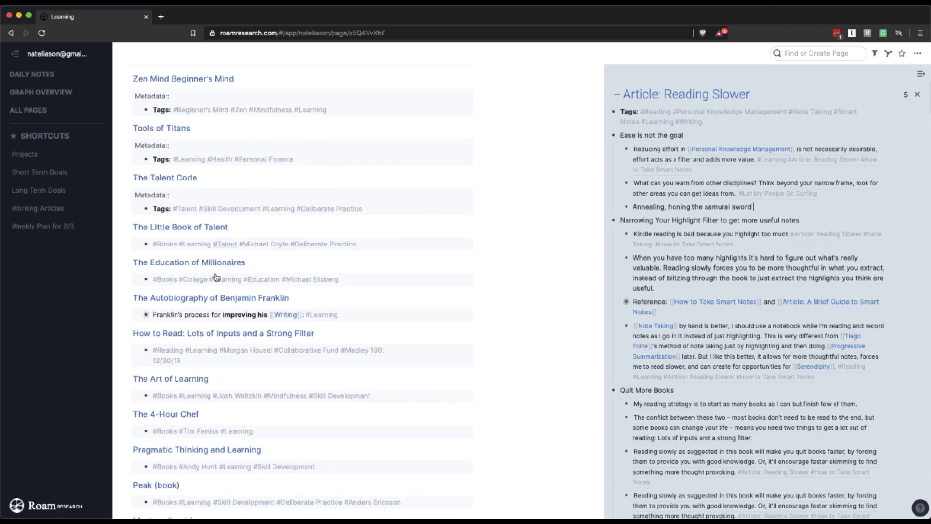
{"action": "scroll", "coordinate": [160, 275], "scroll_direction": "down", "scroll_amount": 1}
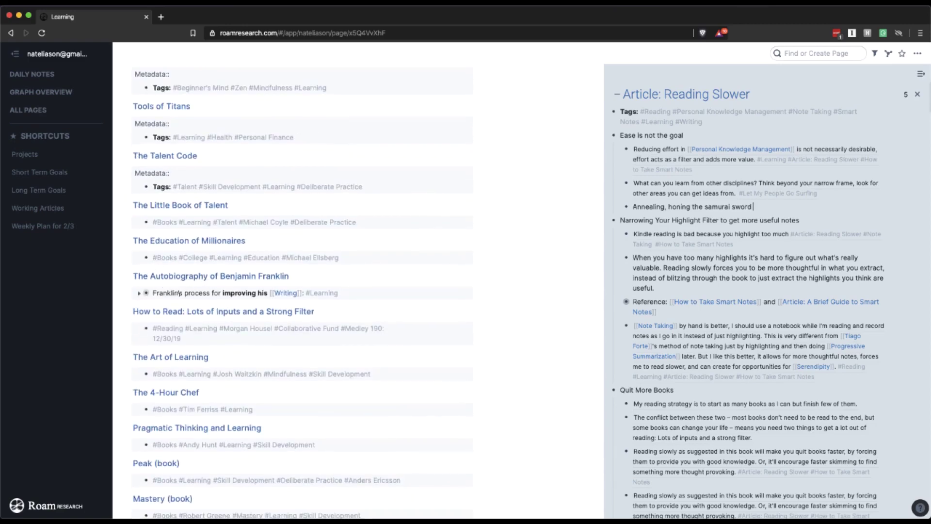
{"action": "left_click", "coordinate": [139, 293]}
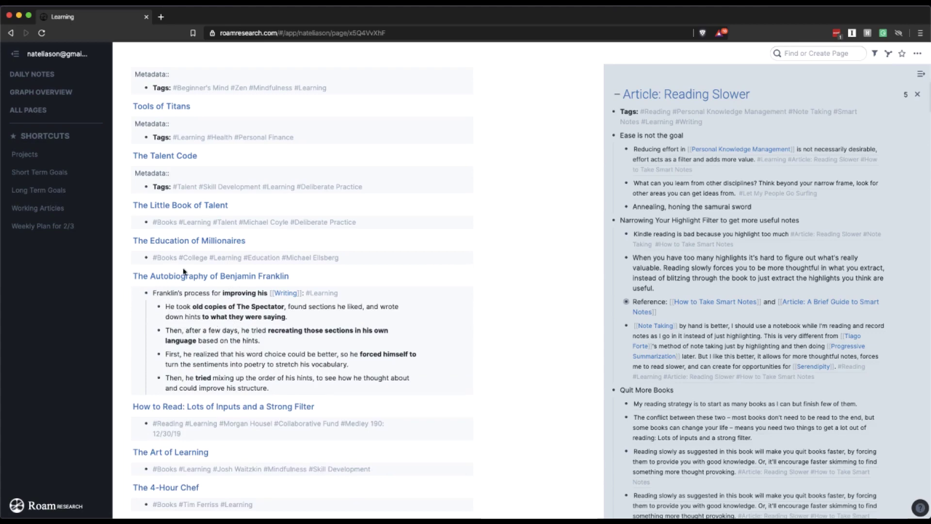
{"action": "scroll", "coordinate": [184, 272], "scroll_direction": "down", "scroll_amount": 3}
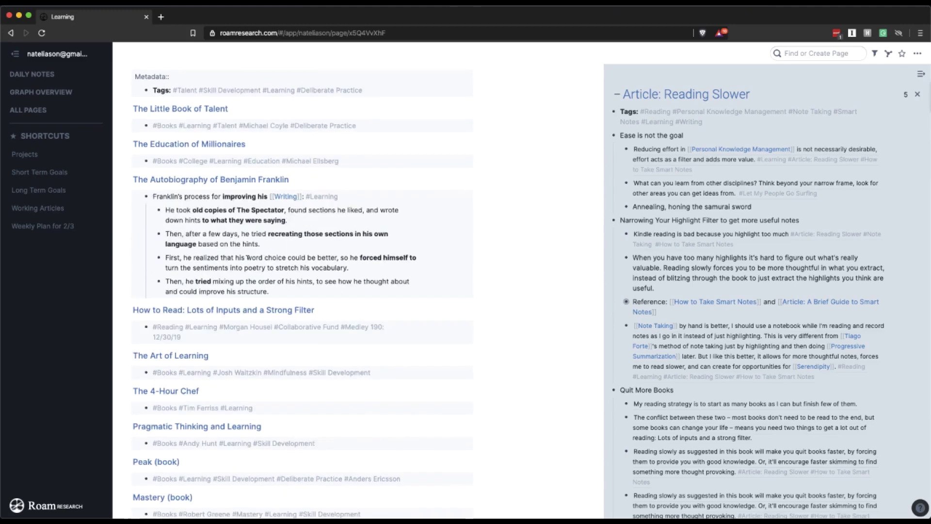
{"action": "scroll", "coordinate": [275, 255], "scroll_direction": "down", "scroll_amount": 1}
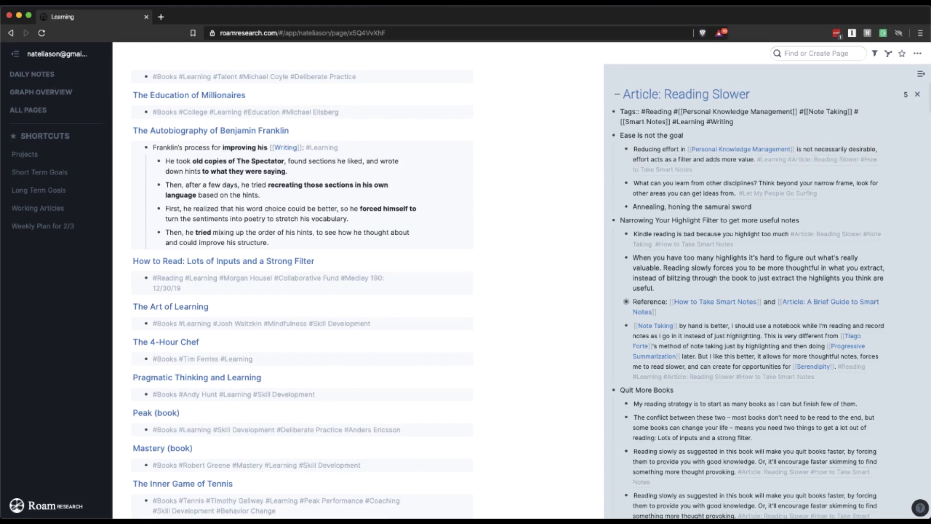
Add 'Sources:: #[[The Art of Learning]] #[[Pragmatic Thinking and Learning]]' below the article's tags.
{"action": "left_click", "coordinate": [708, 122]}
{"action": "key", "text": "Return"}
{"action": "type", "text": "Sources::"}
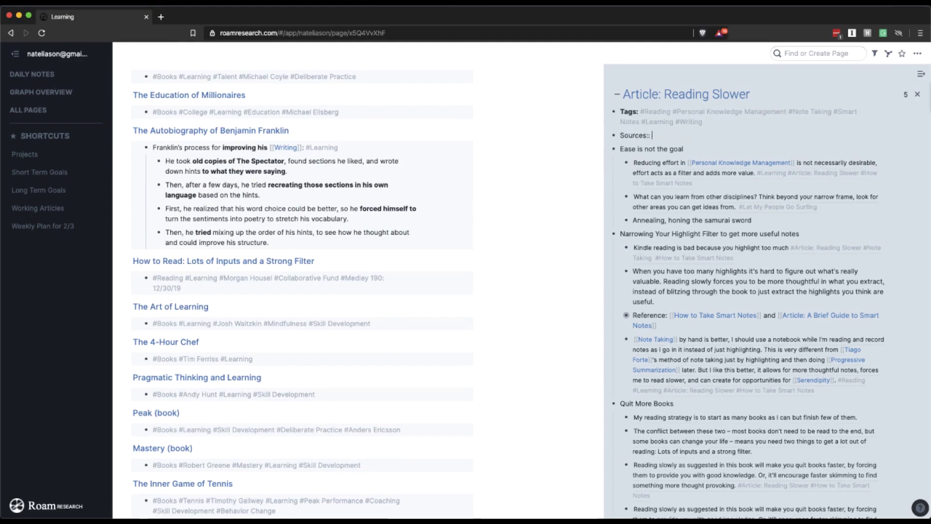
{"action": "type", "text": " #[[art of la"}
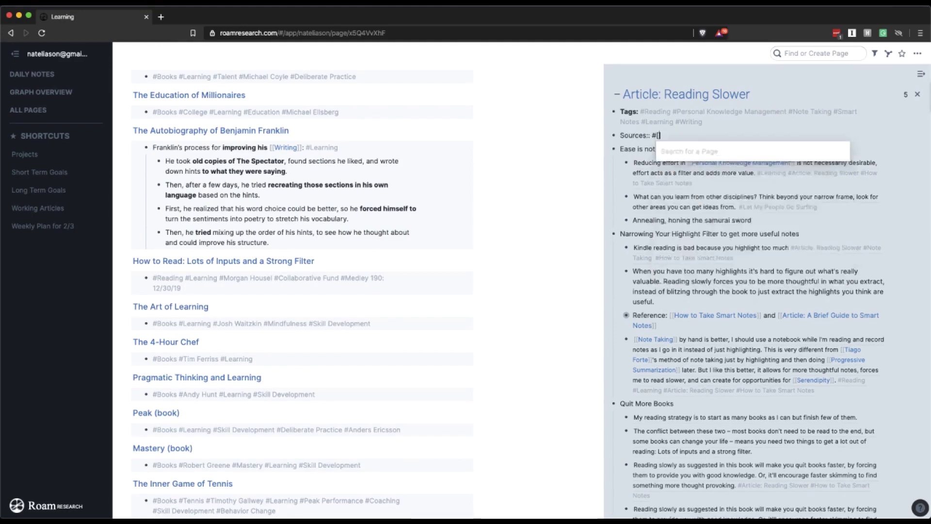
{"action": "type", "text": "e"}
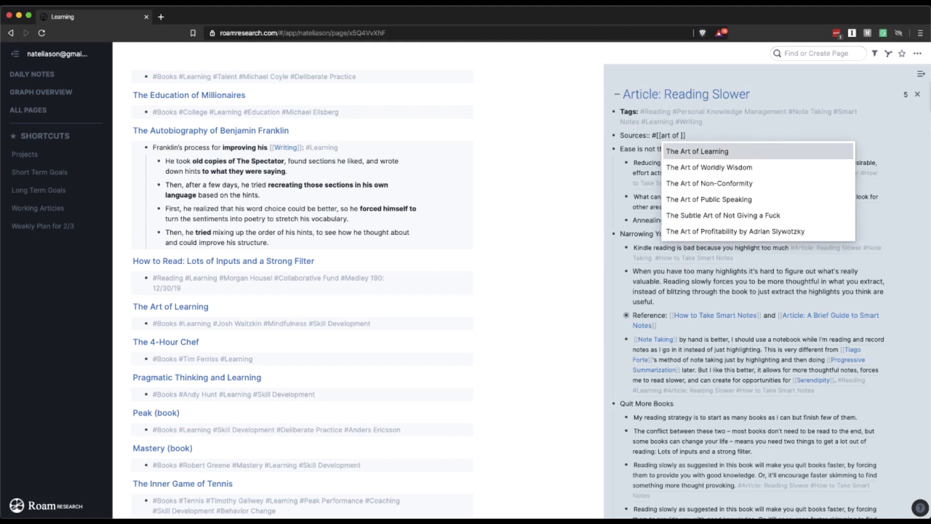
{"action": "key", "text": "Return"}
{"action": "scroll", "coordinate": [208, 320], "scroll_direction": "down", "scroll_amount": 2}
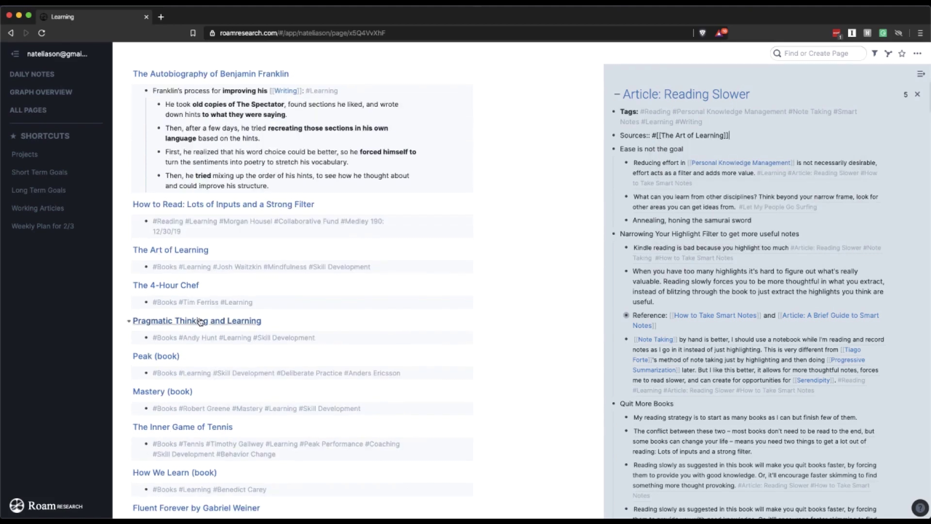
{"action": "type", "text": "#prag"}
{"action": "key", "text": "Return"}
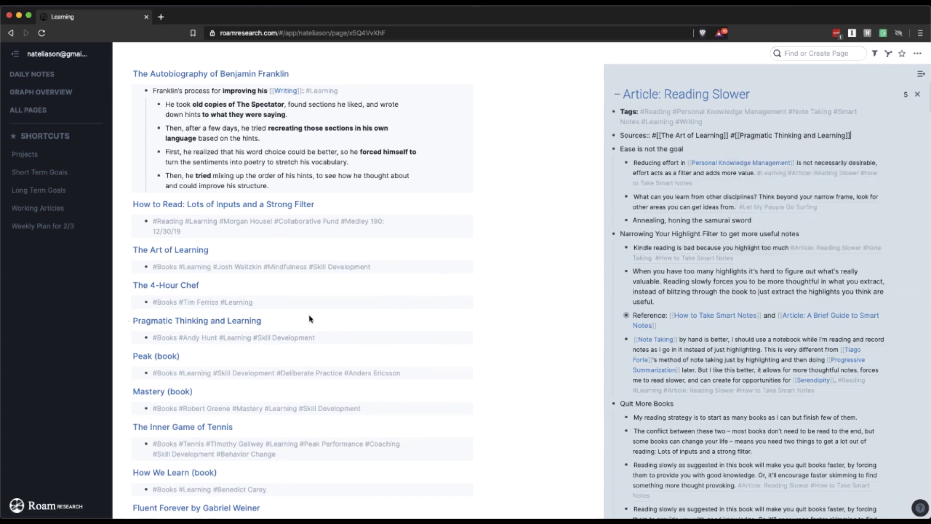
{"action": "scroll", "coordinate": [262, 316], "scroll_direction": "down", "scroll_amount": 2}
{"action": "scroll", "coordinate": [145, 359], "scroll_direction": "down", "scroll_amount": 5}
{"action": "scroll", "coordinate": [194, 360], "scroll_direction": "down", "scroll_amount": 1}
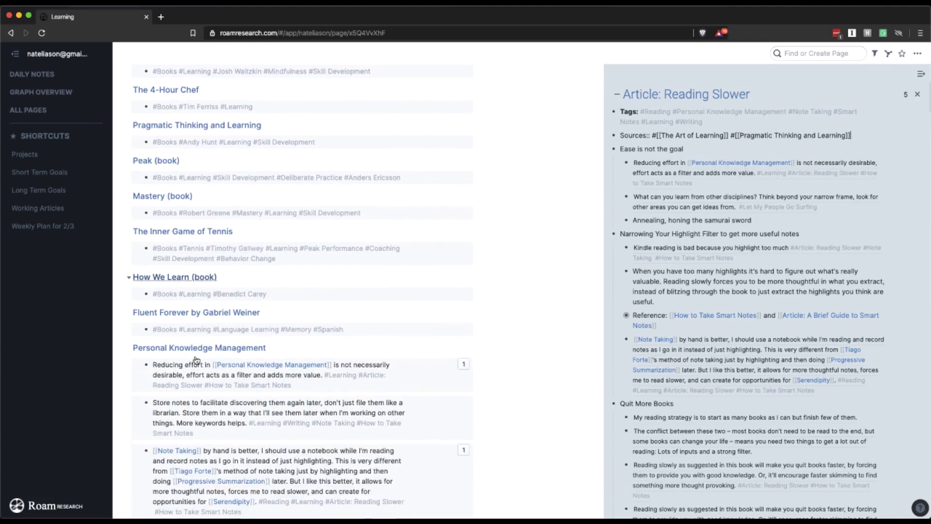
{"action": "scroll", "coordinate": [279, 311], "scroll_direction": "down", "scroll_amount": 3}
{"action": "scroll", "coordinate": [279, 312], "scroll_direction": "down", "scroll_amount": 5}
{"action": "scroll", "coordinate": [279, 312], "scroll_direction": "up", "scroll_amount": 20}
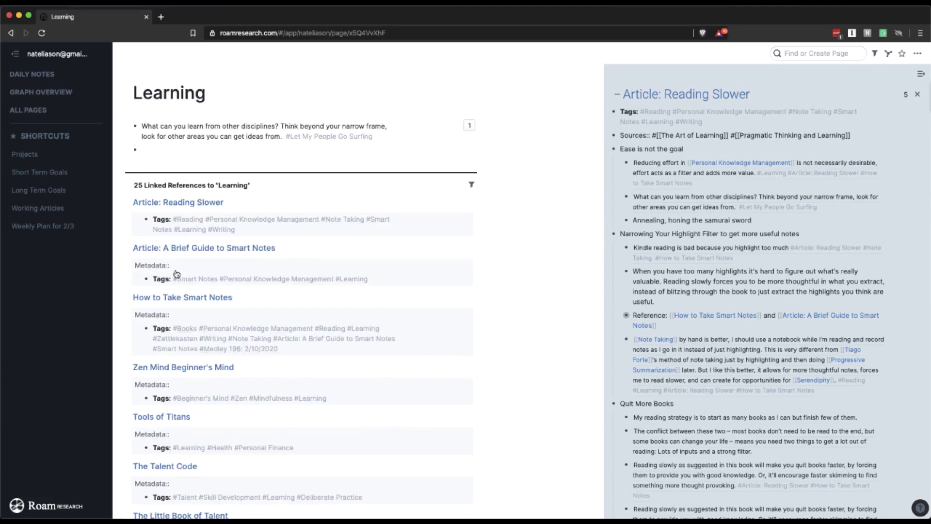
Reference The Art of Learning's 'Growth comes at the point of resistance' quote under 'Ease is not the goal'.
{"action": "left_click", "coordinate": [703, 136]}
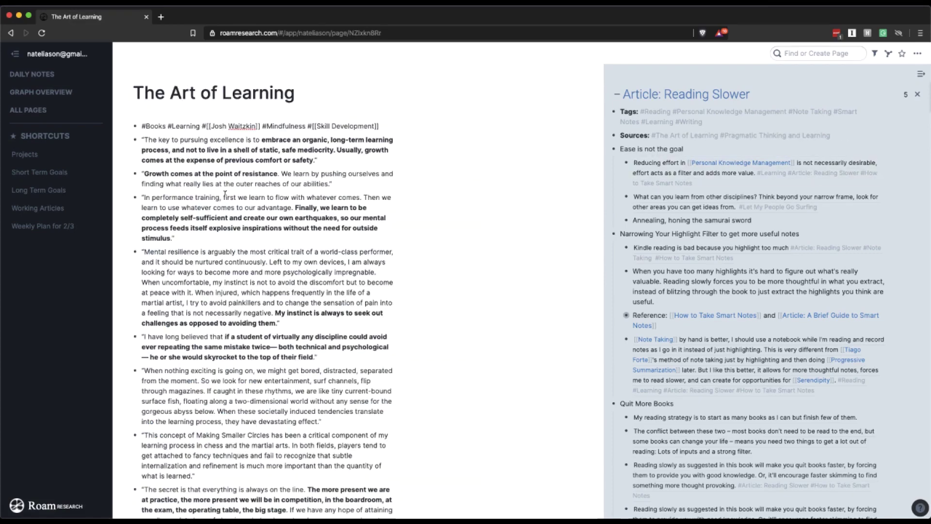
{"action": "left_click_drag", "start_coordinate": [137, 176], "coordinate": [628, 225]}
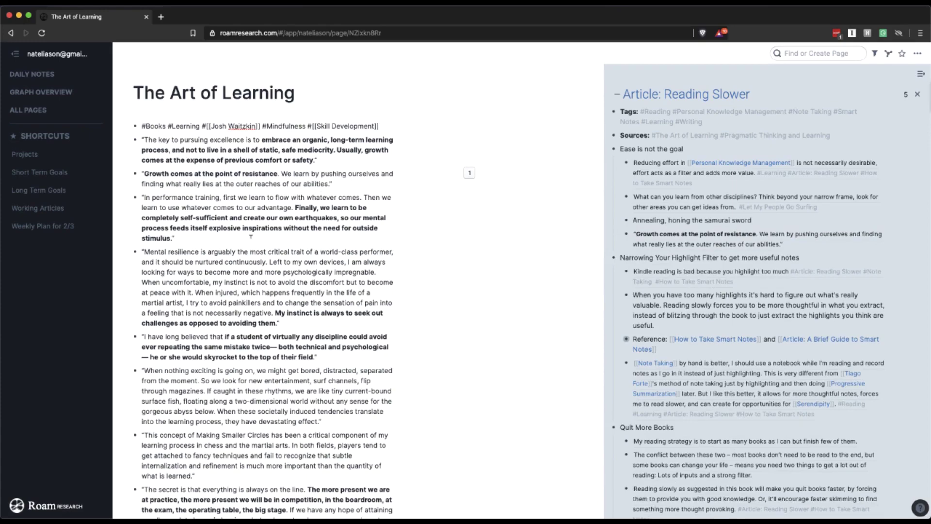
{"action": "scroll", "coordinate": [300, 184], "scroll_direction": "down", "scroll_amount": 5}
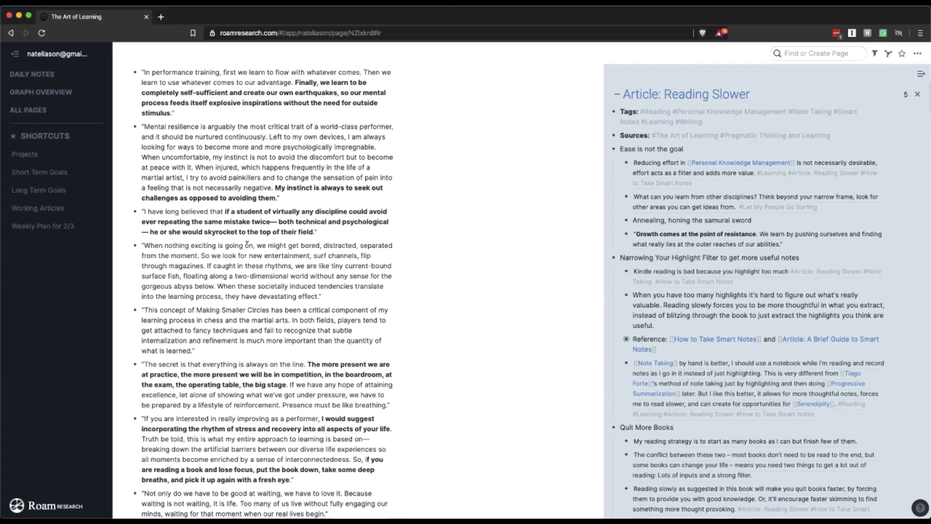
{"action": "scroll", "coordinate": [221, 235], "scroll_direction": "down", "scroll_amount": 3}
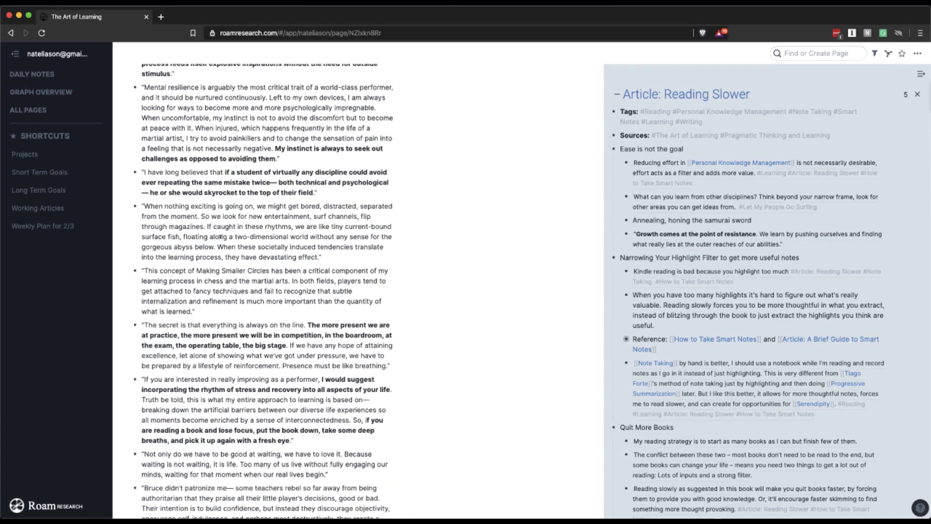
{"action": "scroll", "coordinate": [216, 223], "scroll_direction": "down", "scroll_amount": 2}
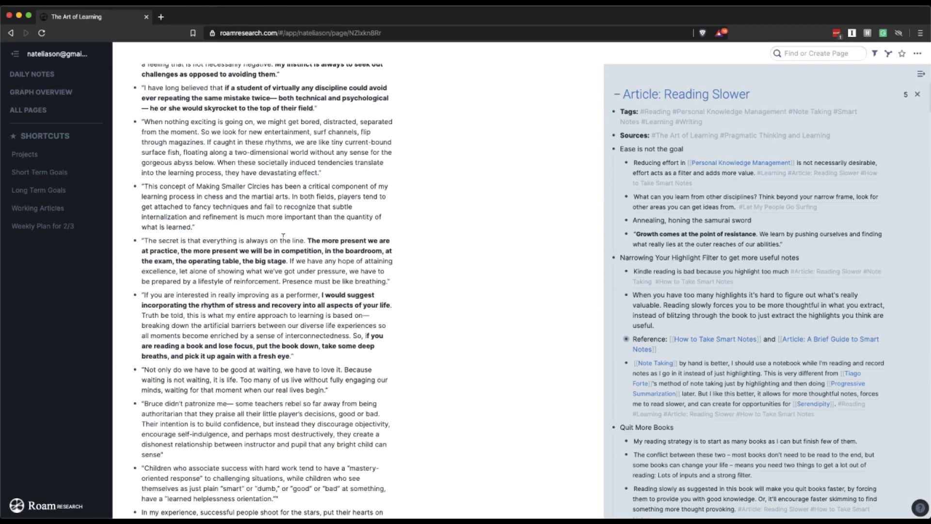
{"action": "left_click", "coordinate": [233, 261]}
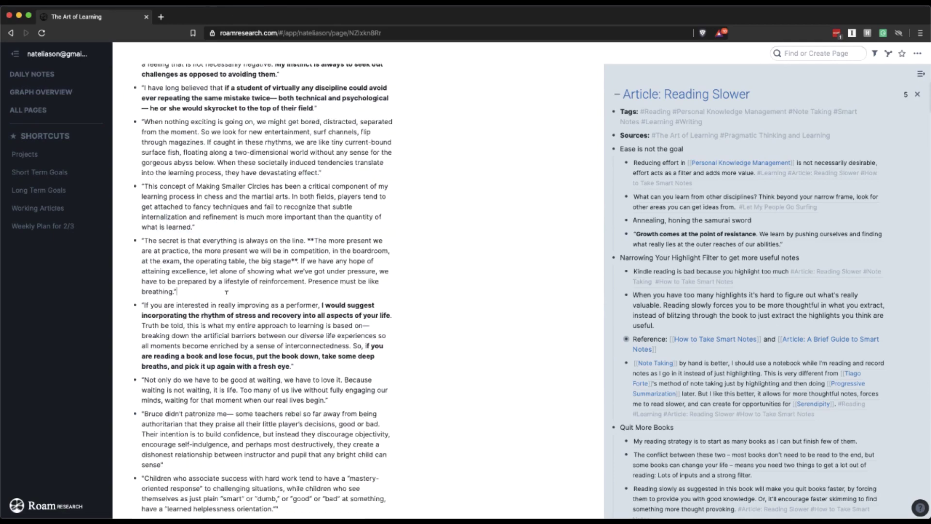
{"action": "left_click", "coordinate": [234, 207]}
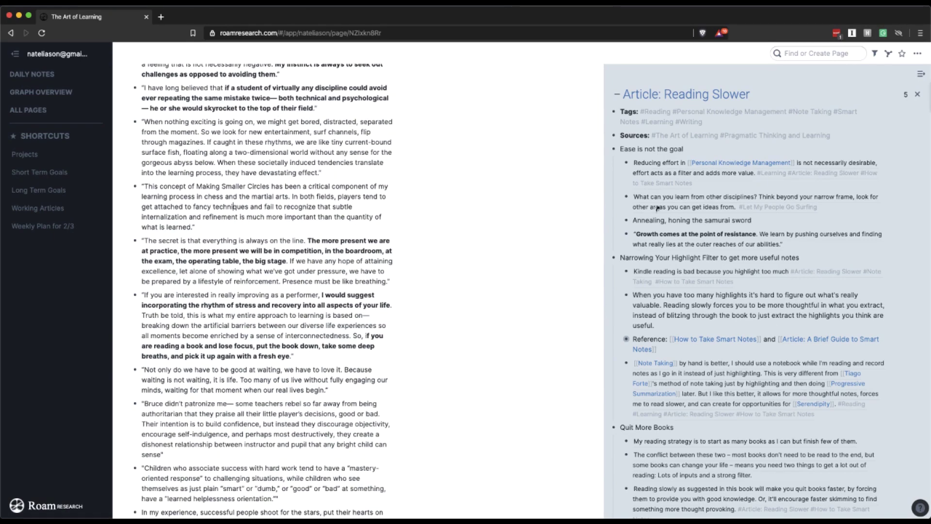
{"action": "scroll", "coordinate": [689, 160], "scroll_direction": "down", "scroll_amount": 1}
{"action": "scroll", "coordinate": [692, 147], "scroll_direction": "up", "scroll_amount": 1}
Add a note 'Flow, challenge, how do you make it effortful enough to get a lot out of it' below the quote.
{"action": "left_click", "coordinate": [811, 239]}
{"action": "key", "text": "Return"}
{"action": "type", "text": "Flow, challenge,"}
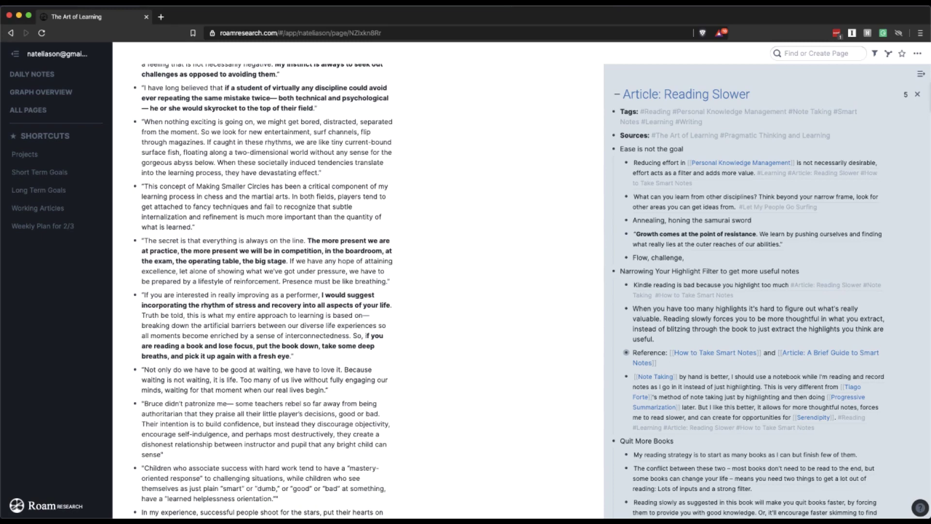
{"action": "type", "text": " how do you make it effortful enough to get "}
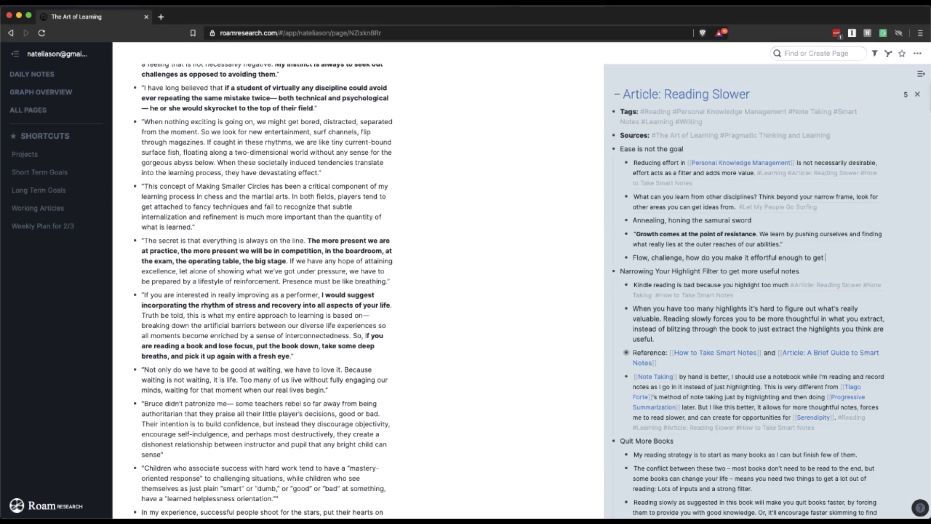
{"action": "type", "text": "a lot out of it"}
Nest the 'The secret is' quote under the Flow note, with child 'Reading is a kind of practice, intellectual practice'.
{"action": "left_click_drag", "start_coordinate": [135, 240], "coordinate": [647, 268]}
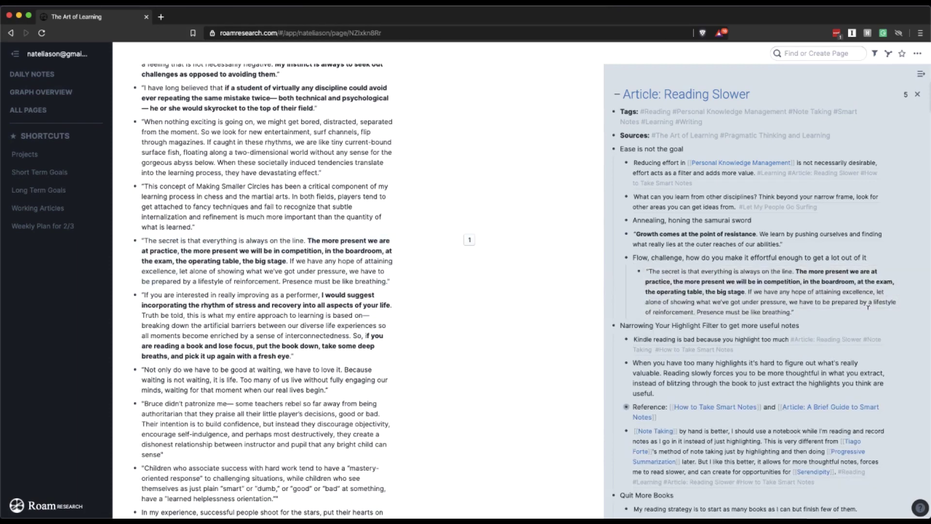
{"action": "left_click", "coordinate": [852, 312]}
{"action": "key", "text": "Return"}
{"action": "type", "text": "Reading is a kind of prac"}
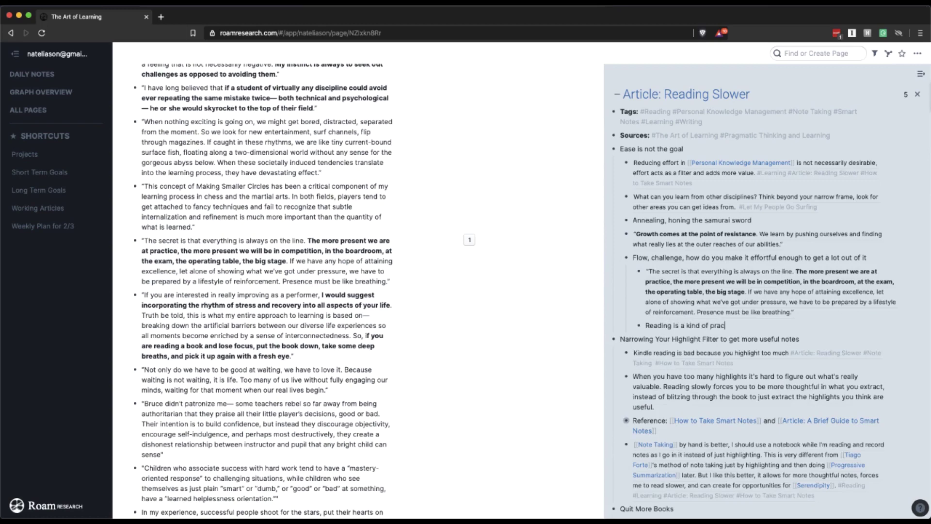
{"action": "type", "text": "tice, intellectual practice"}
{"action": "scroll", "coordinate": [239, 295], "scroll_direction": "down", "scroll_amount": 5}
{"action": "scroll", "coordinate": [239, 295], "scroll_direction": "down", "scroll_amount": 13}
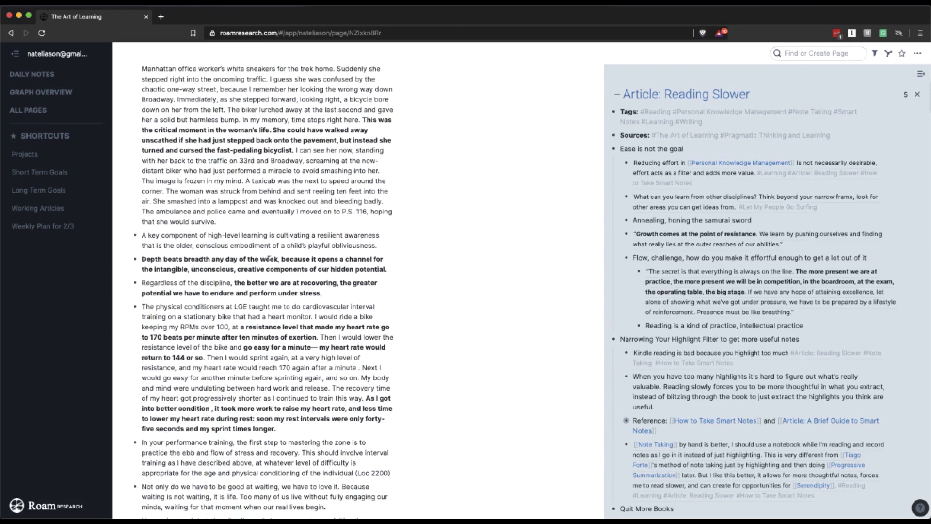
{"action": "scroll", "coordinate": [696, 266], "scroll_direction": "down", "scroll_amount": 2}
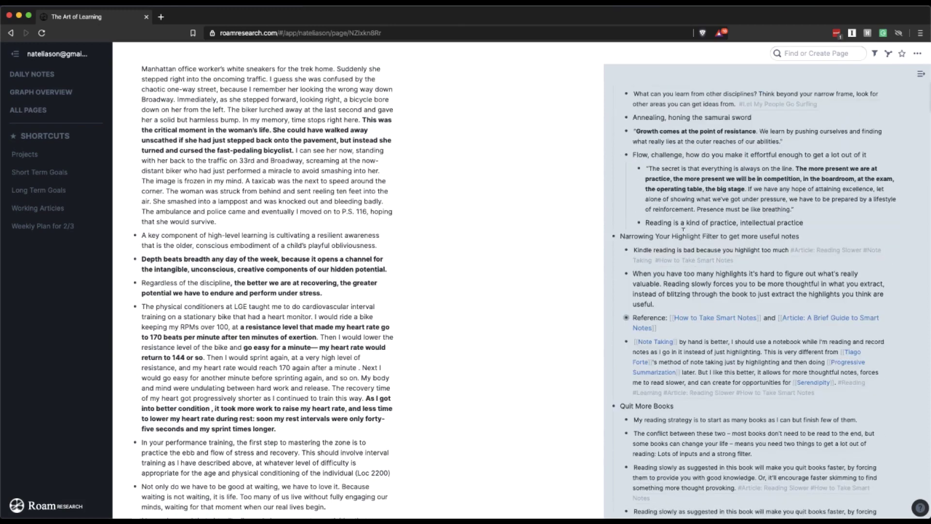
{"action": "scroll", "coordinate": [705, 413], "scroll_direction": "down", "scroll_amount": 1}
{"action": "scroll", "coordinate": [689, 417], "scroll_direction": "down", "scroll_amount": 2}
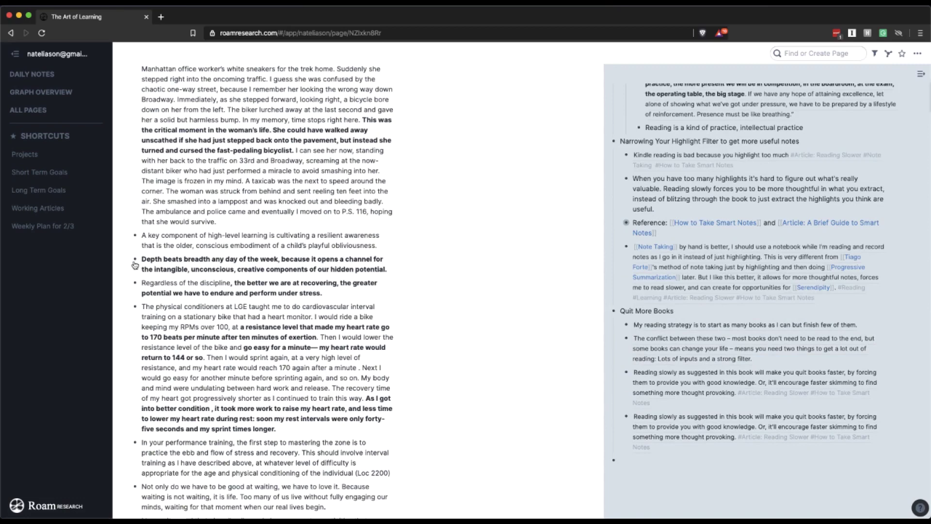
{"action": "left_click_drag", "start_coordinate": [135, 265], "coordinate": [631, 460]}
{"action": "left_click", "coordinate": [866, 469]}
{"action": "key", "text": "Return"}
{"action": "key", "text": "Tab"}
{"action": "type", "text": "Don't read lots of "}
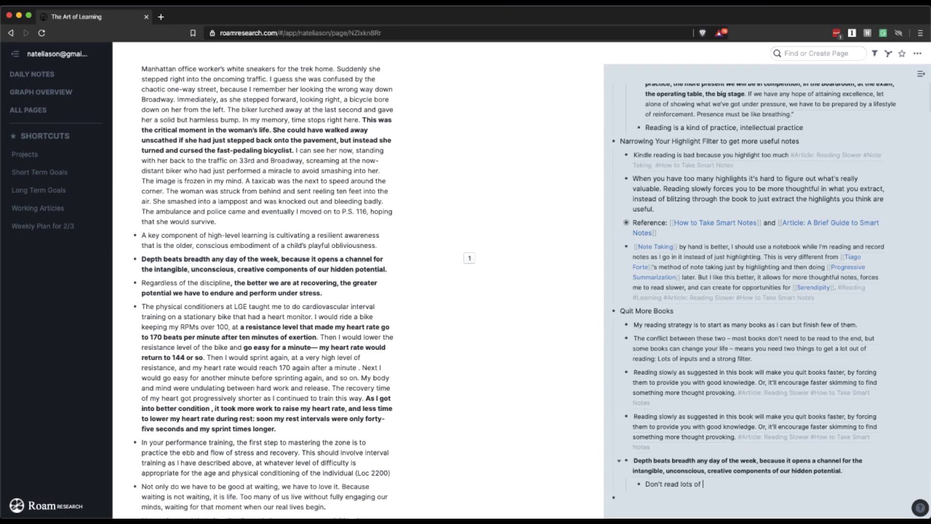
{"action": "type", "text": "books really fas"}
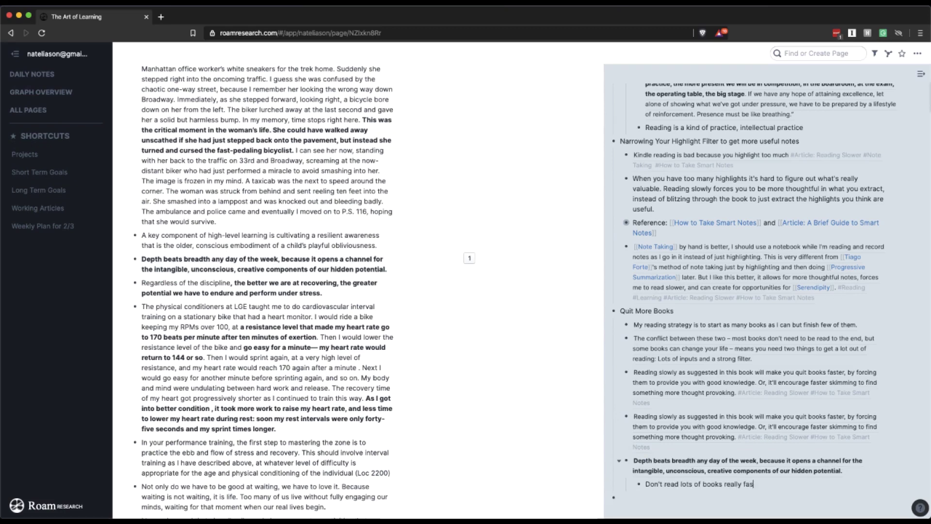
{"action": "type", "text": "t, read the good ones really s"}
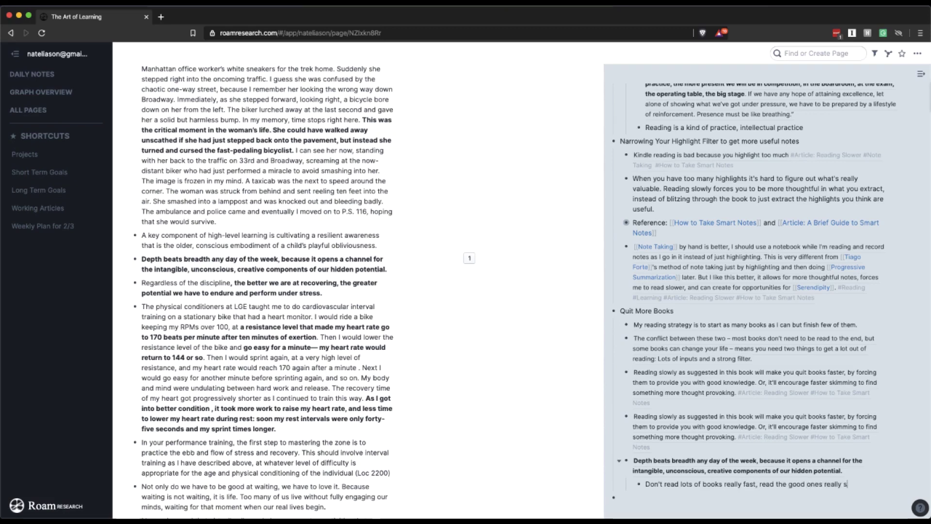
{"action": "type", "text": "lowle (and record your "}
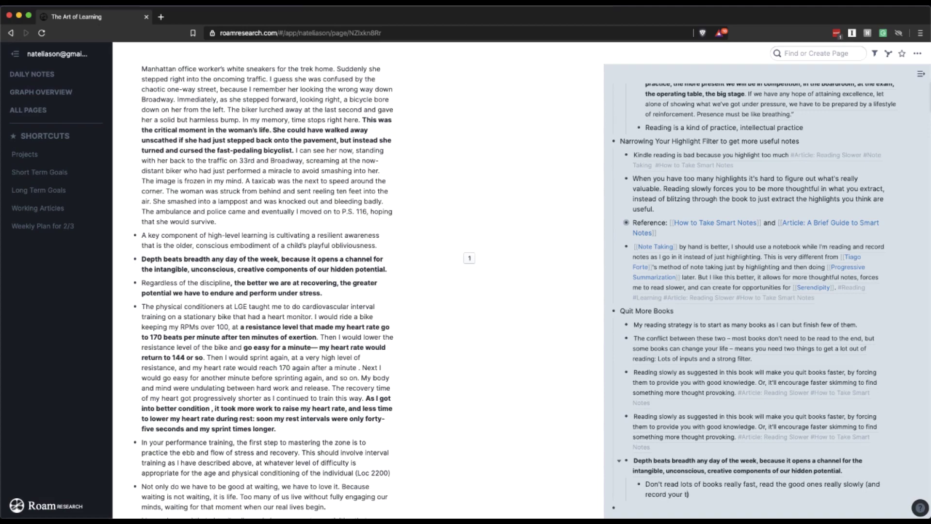
{"action": "type", "text": "ideas!"}
{"action": "scroll", "coordinate": [451, 446], "scroll_direction": "down", "scroll_amount": 5}
{"action": "scroll", "coordinate": [450, 447], "scroll_direction": "up", "scroll_amount": 20}
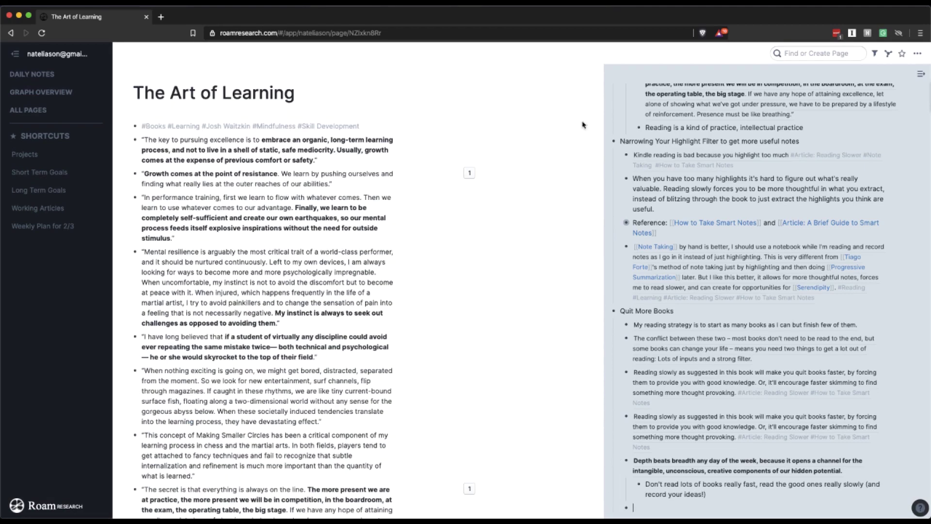
{"action": "scroll", "coordinate": [750, 143], "scroll_direction": "up", "scroll_amount": 5}
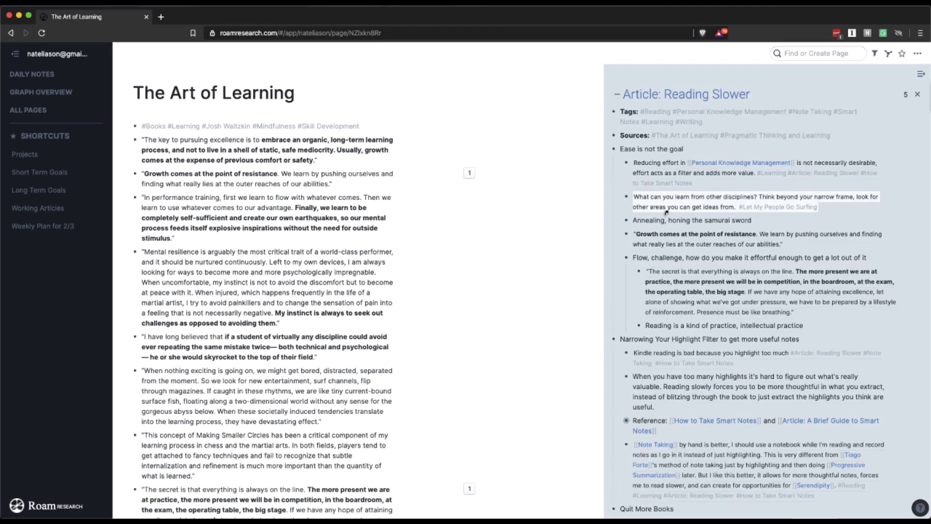
Reference Pragmatic Thinking and Learning's 'The more senses…' recipe under 'Ease is not the goal'.
{"action": "left_click", "coordinate": [777, 137]}
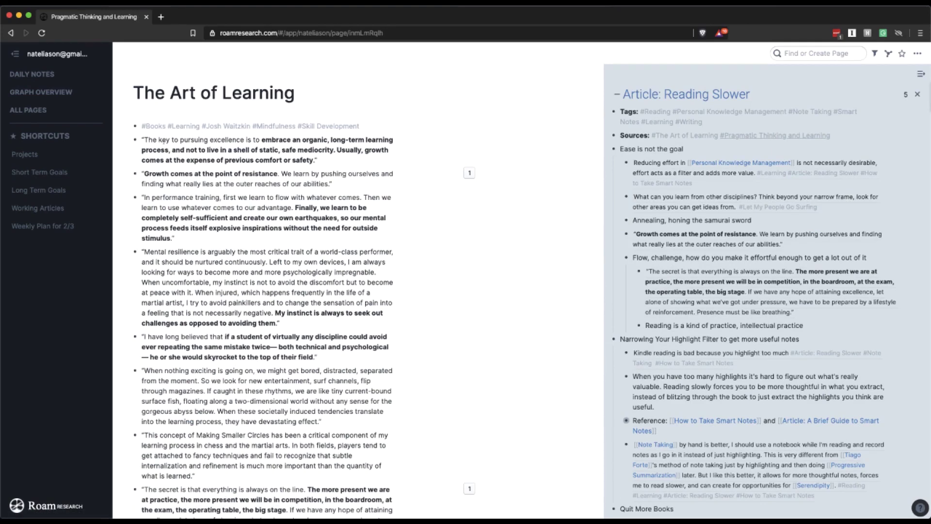
{"action": "scroll", "coordinate": [250, 187], "scroll_direction": "down", "scroll_amount": 1}
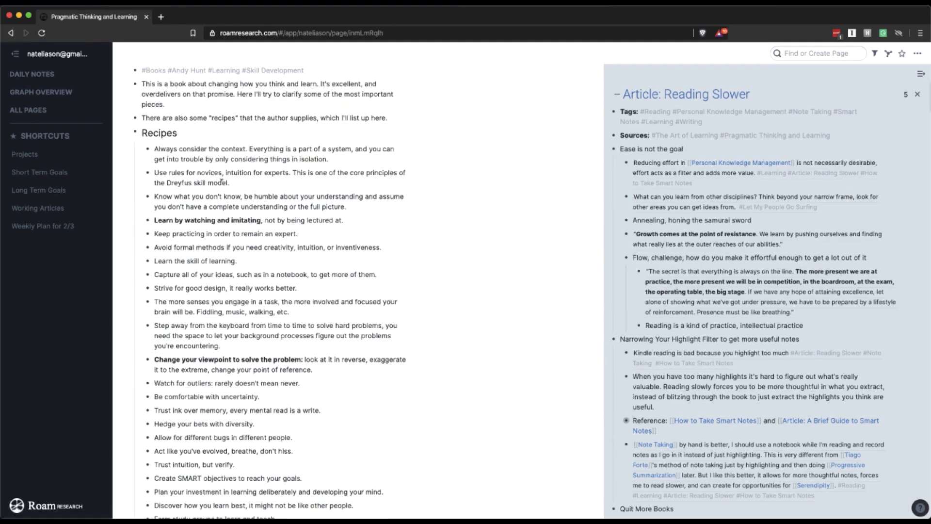
{"action": "scroll", "coordinate": [222, 182], "scroll_direction": "down", "scroll_amount": 1}
{"action": "scroll", "coordinate": [195, 212], "scroll_direction": "down", "scroll_amount": 1}
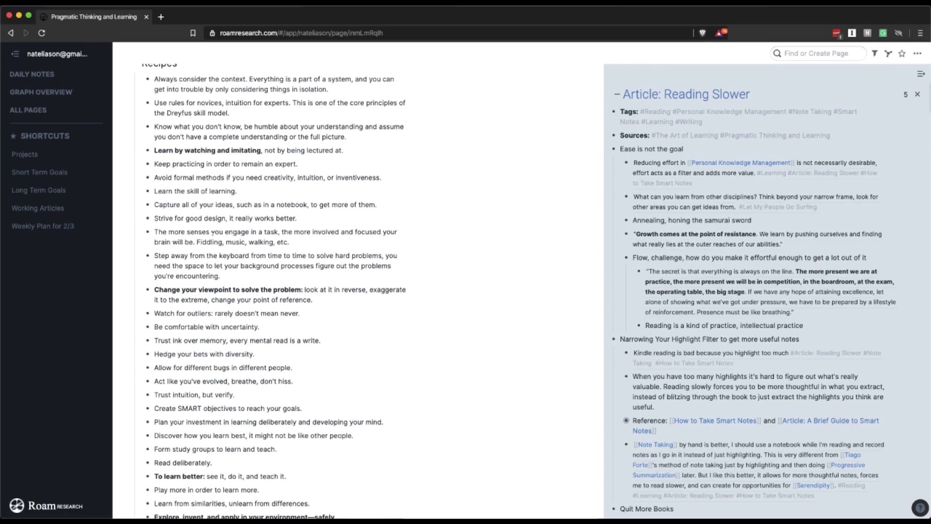
{"action": "left_click_drag", "start_coordinate": [180, 239], "coordinate": [311, 266]}
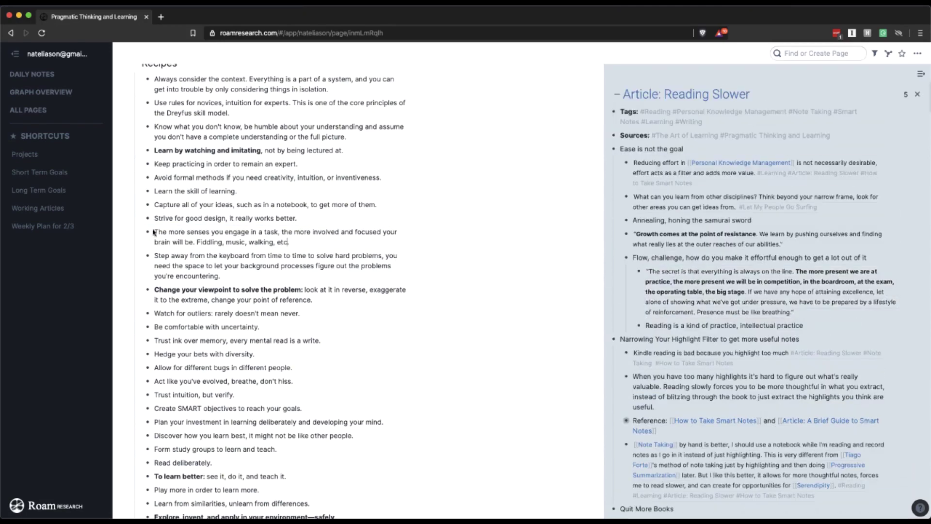
{"action": "mouse_move", "coordinate": [153, 232]}
{"action": "left_mouse_down"}
{"action": "mouse_move", "coordinate": [629, 303]}
{"action": "mouse_move", "coordinate": [632, 343]}
{"action": "left_mouse_up"}
{"action": "left_click", "coordinate": [632, 343]}
Nest a note that Smart Notes engages more senses than just highlighting under the recipe.
{"action": "key", "text": "Return"}
{"action": "key", "text": "Tab"}
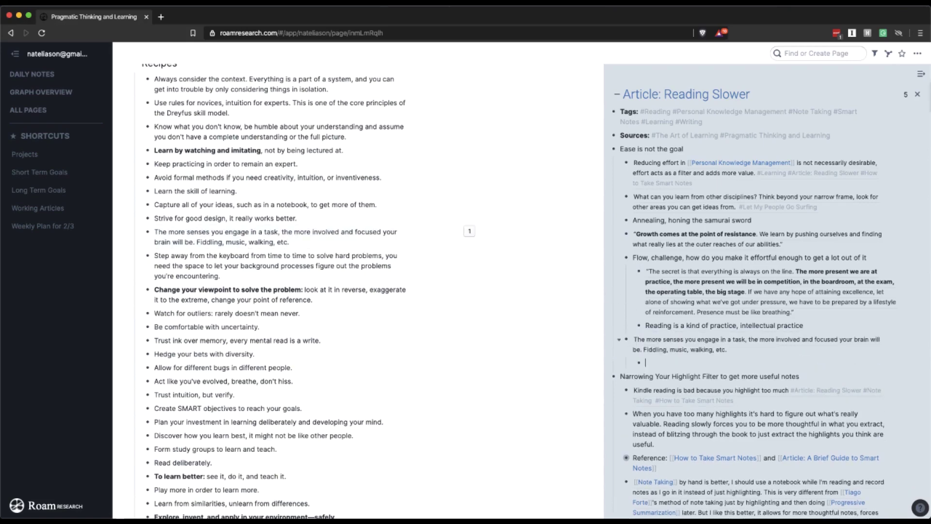
{"action": "type", "text": "THis is part of the value of Smart Note"}
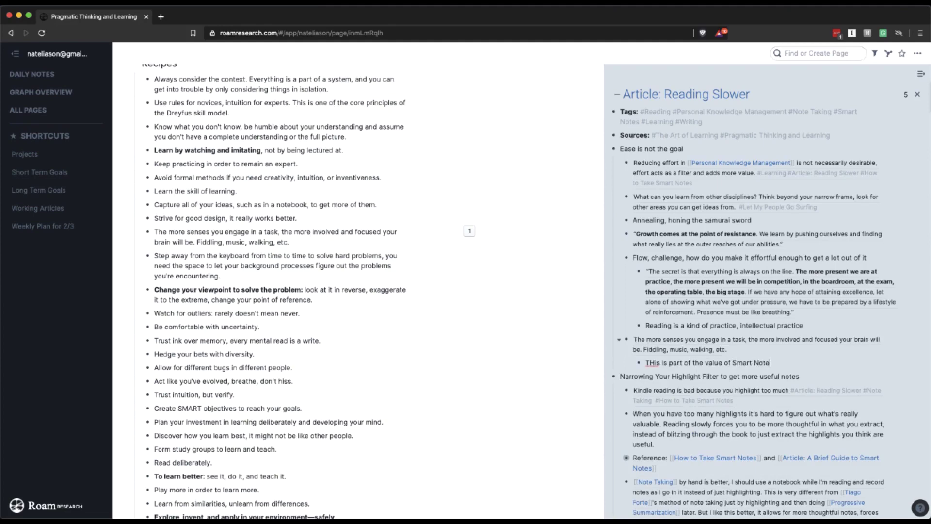
{"action": "type", "text": "s, you're negaging more senses in a way by having a m"}
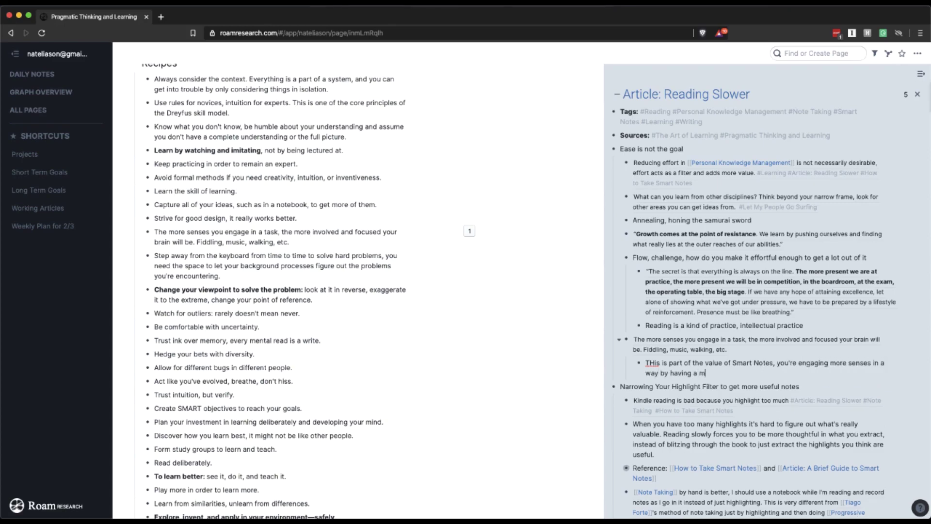
{"action": "type", "text": "anual note taking method along with your book. Instead"}
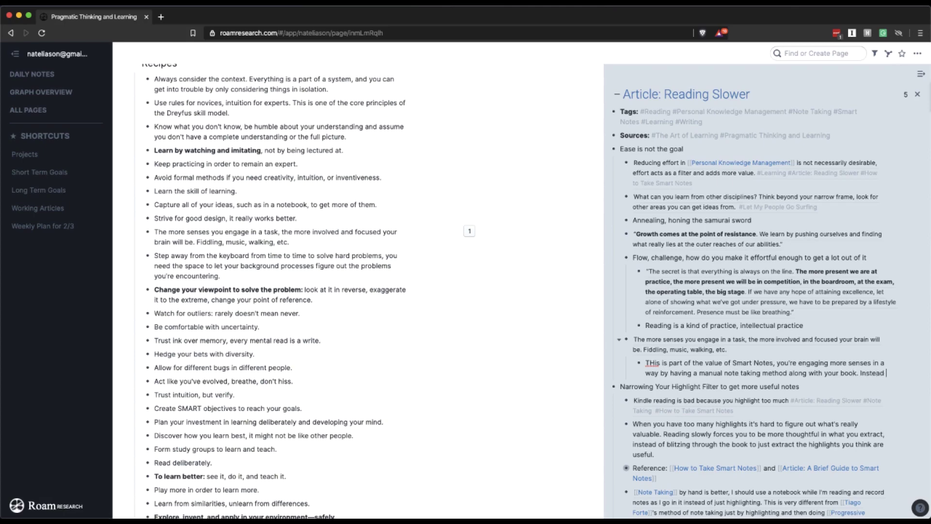
{"action": "type", "text": "just highlighting."}
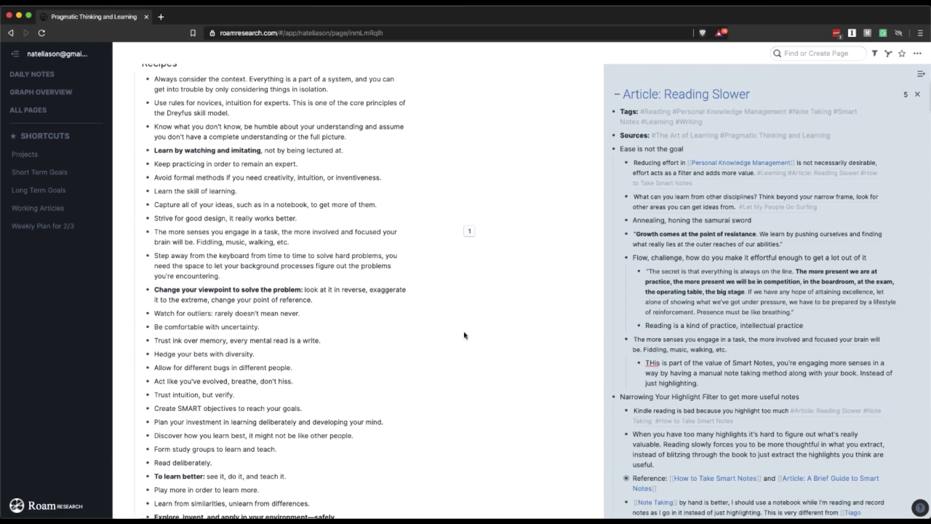
{"action": "scroll", "coordinate": [466, 334], "scroll_direction": "down", "scroll_amount": 4}
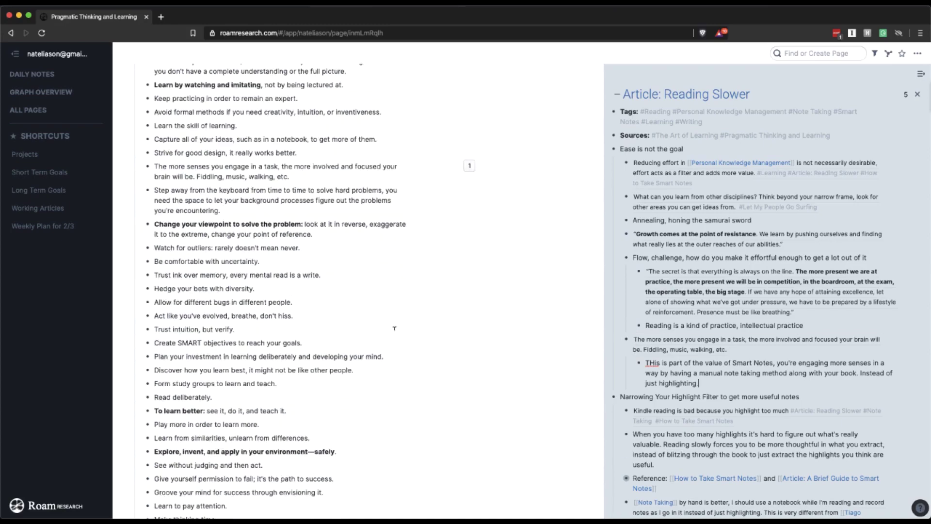
{"action": "scroll", "coordinate": [233, 307], "scroll_direction": "down", "scroll_amount": 10}
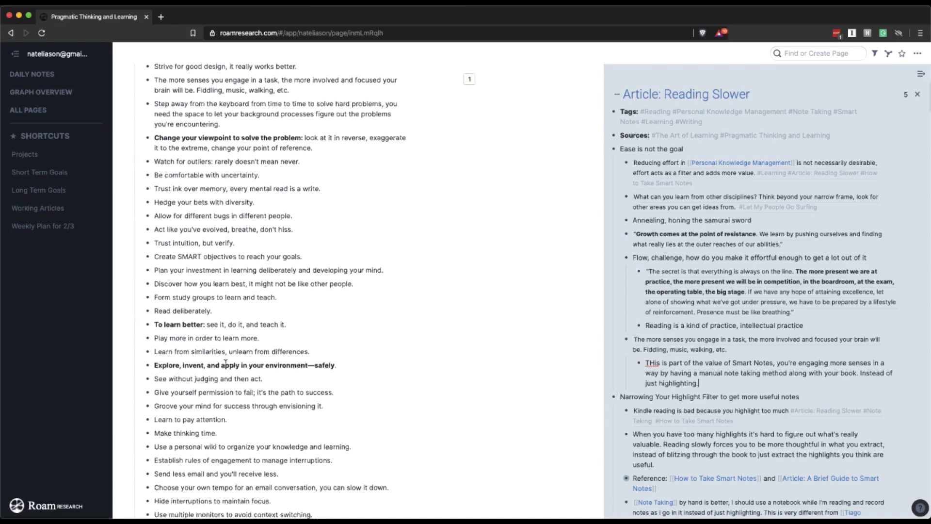
{"action": "scroll", "coordinate": [210, 315], "scroll_direction": "down", "scroll_amount": 8}
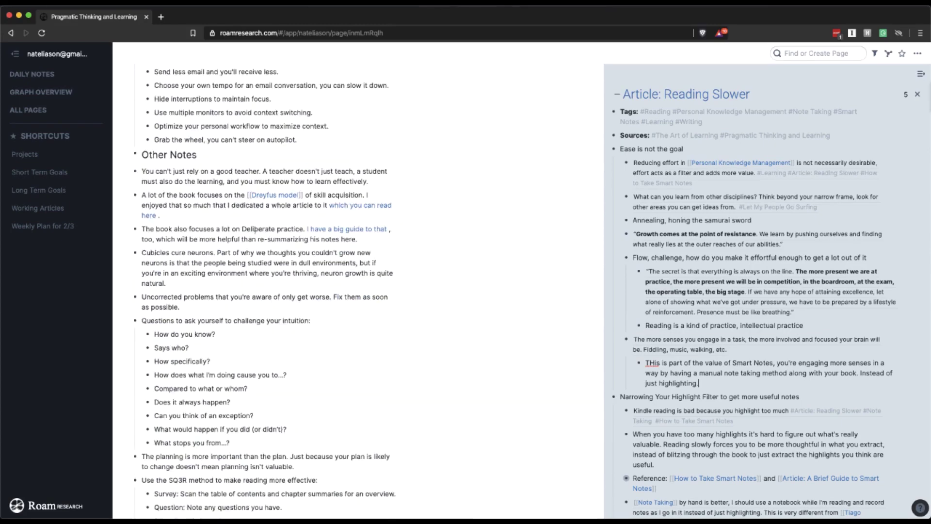
Turn 'Deliberate practice' into a page link and open the Deliberate Practice page.
{"action": "left_click_drag", "start_coordinate": [242, 228], "coordinate": [303, 229]}
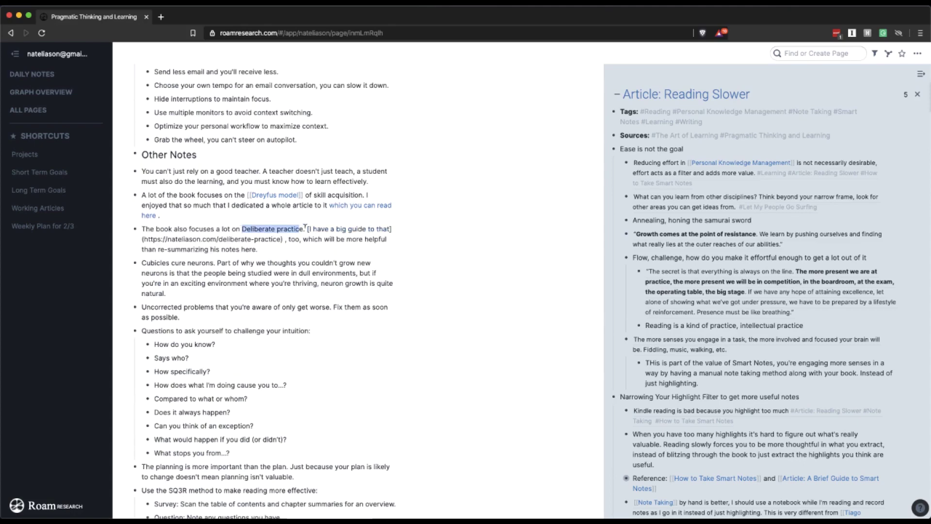
{"action": "type", "text": "[["}
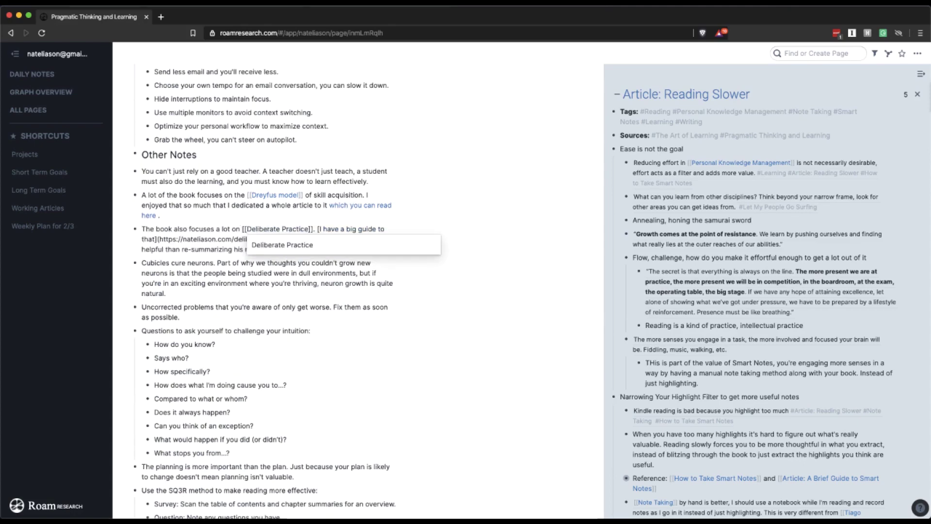
{"action": "key", "text": "ctrl+shift+o"}
{"action": "key", "text": "Escape"}
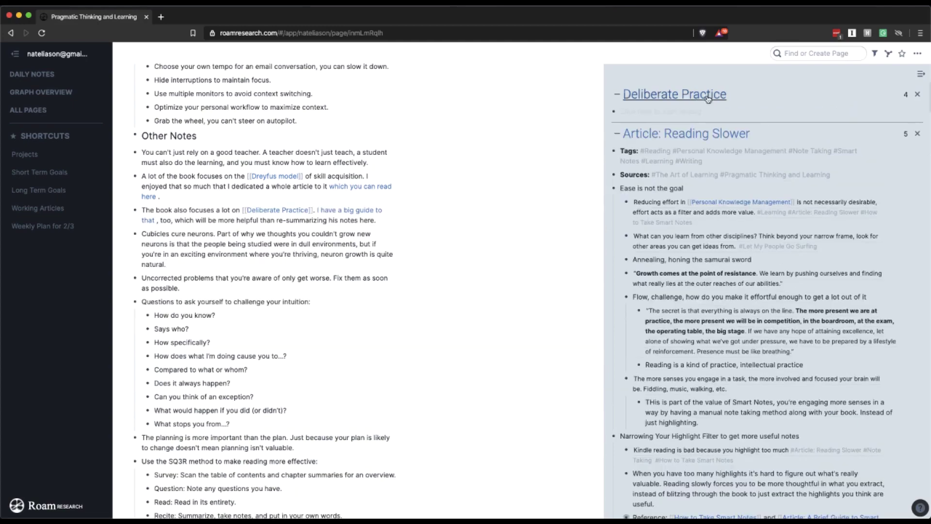
{"action": "scroll", "coordinate": [297, 245], "scroll_direction": "down", "scroll_amount": 5}
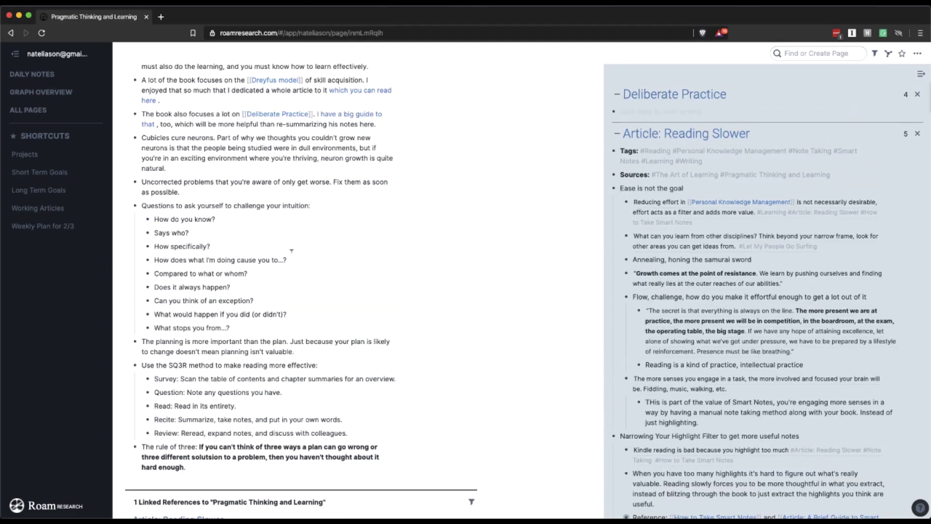
{"action": "left_click", "coordinate": [674, 94]}
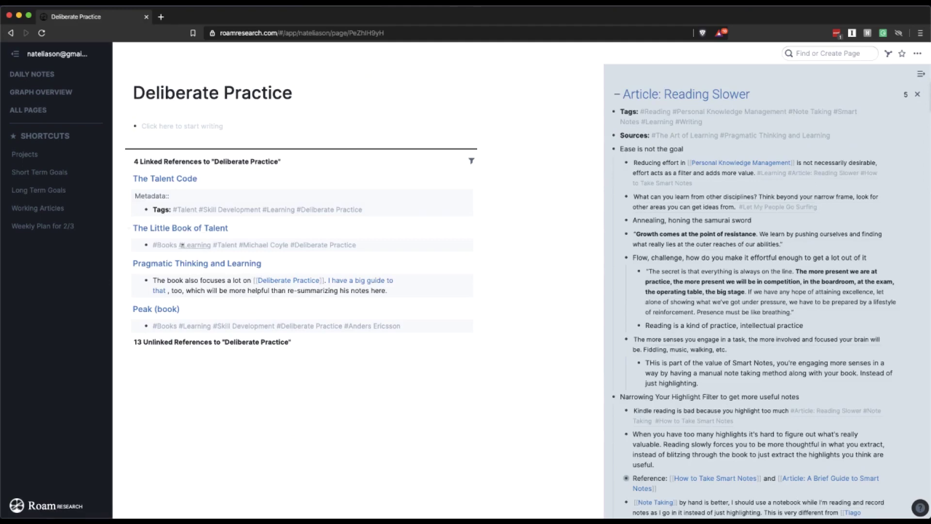
Open Peak (book) and extend the heading to 'Ease is not the goal, reading is intellectual deliberate practice in a sense'.
{"action": "left_click", "coordinate": [155, 309]}
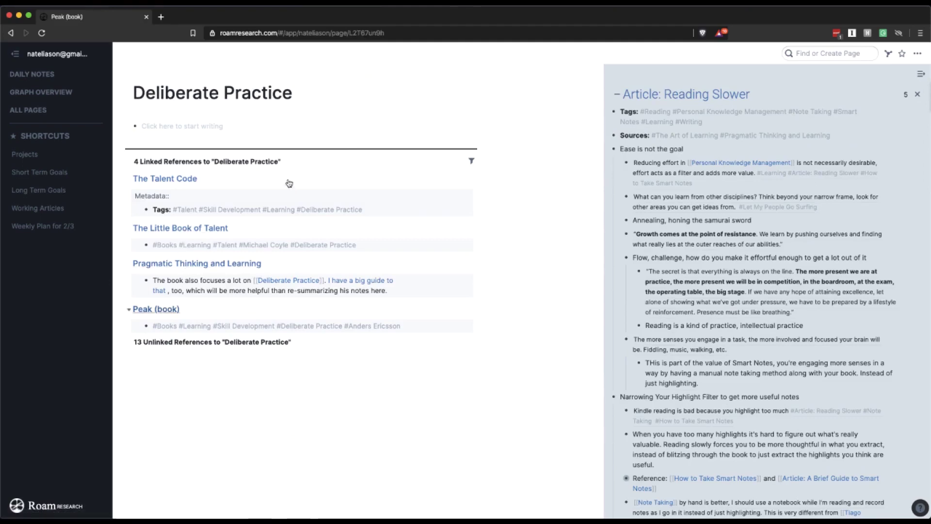
{"action": "scroll", "coordinate": [660, 164], "scroll_direction": "down", "scroll_amount": 3}
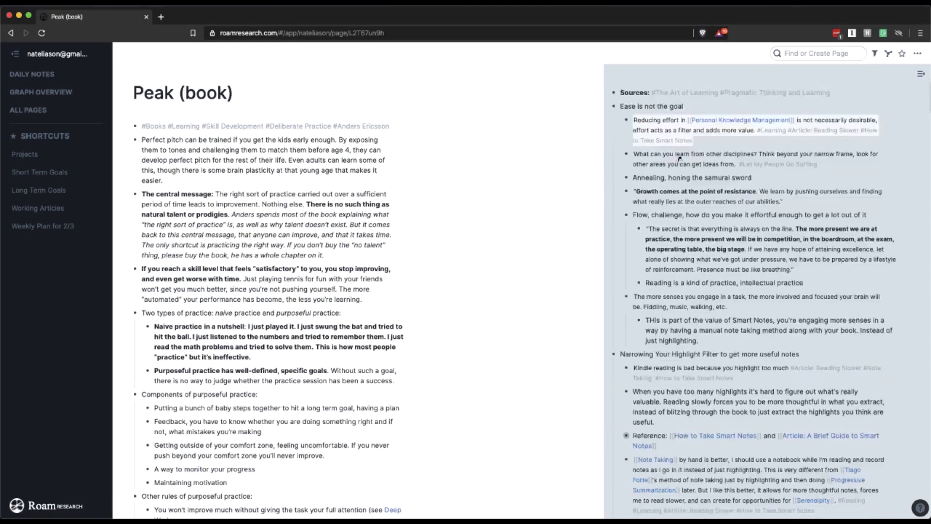
{"action": "scroll", "coordinate": [667, 208], "scroll_direction": "up", "scroll_amount": 3}
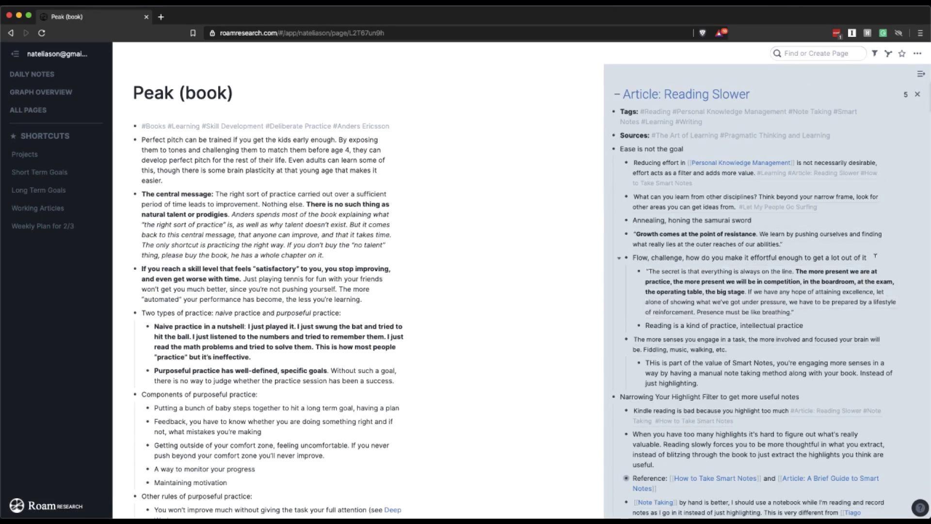
{"action": "type", "text": "Deliberate Practice."}
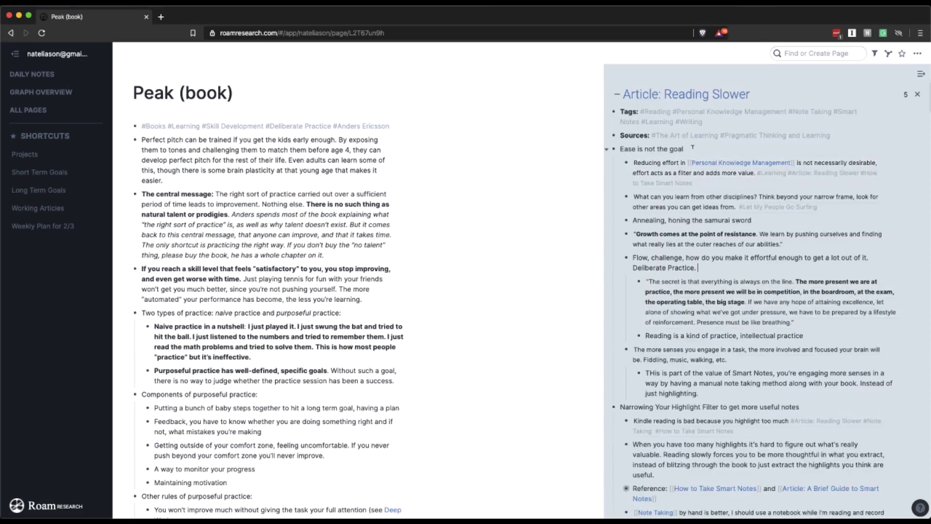
{"action": "type", "text": "reading is intellectual deliberate practice in a sense"}
Drag a Peak (book) block into the sidebar article.
{"action": "scroll", "coordinate": [283, 274], "scroll_direction": "down", "scroll_amount": 8}
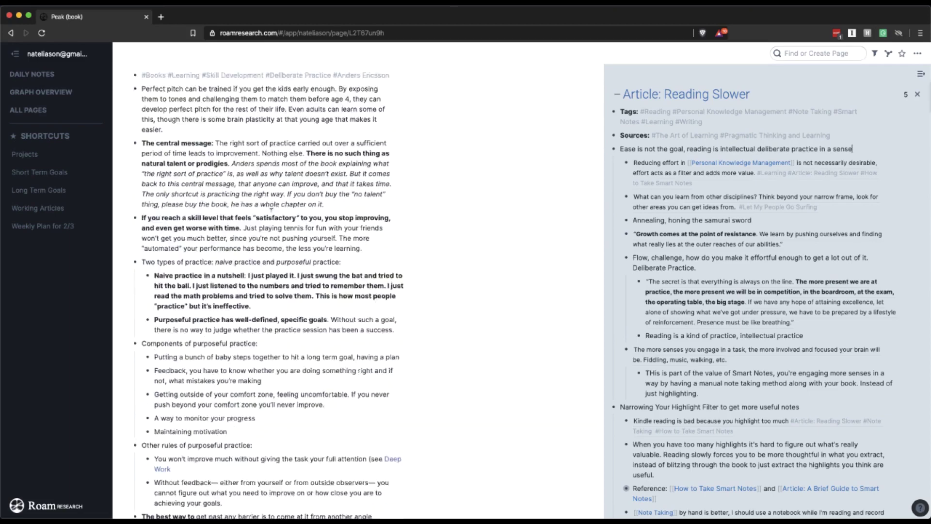
{"action": "left_click", "coordinate": [283, 275]}
{"action": "left_click", "coordinate": [264, 308]}
{"action": "scroll", "coordinate": [638, 250], "scroll_direction": "down", "scroll_amount": 1}
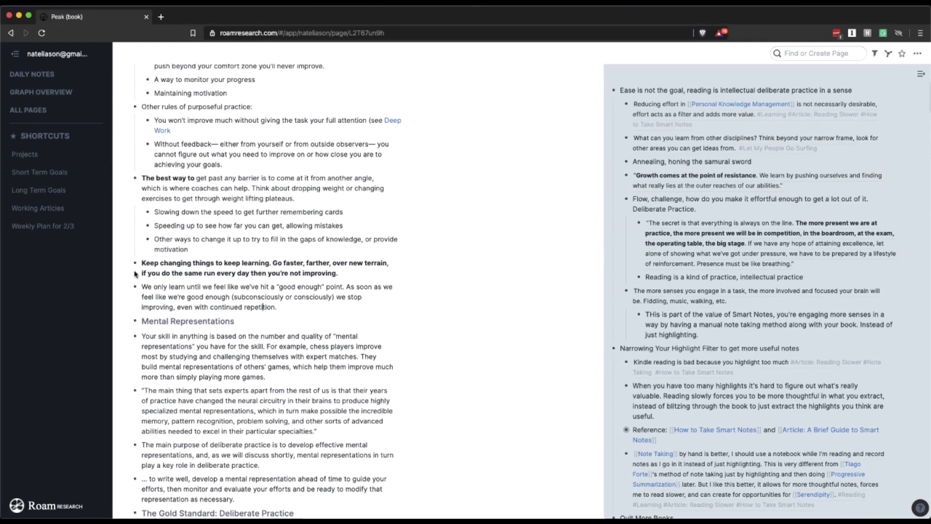
{"action": "left_click_drag", "start_coordinate": [135, 268], "coordinate": [642, 291]}
{"action": "scroll", "coordinate": [198, 253], "scroll_direction": "down", "scroll_amount": 3}
{"action": "scroll", "coordinate": [198, 253], "scroll_direction": "down", "scroll_amount": 15}
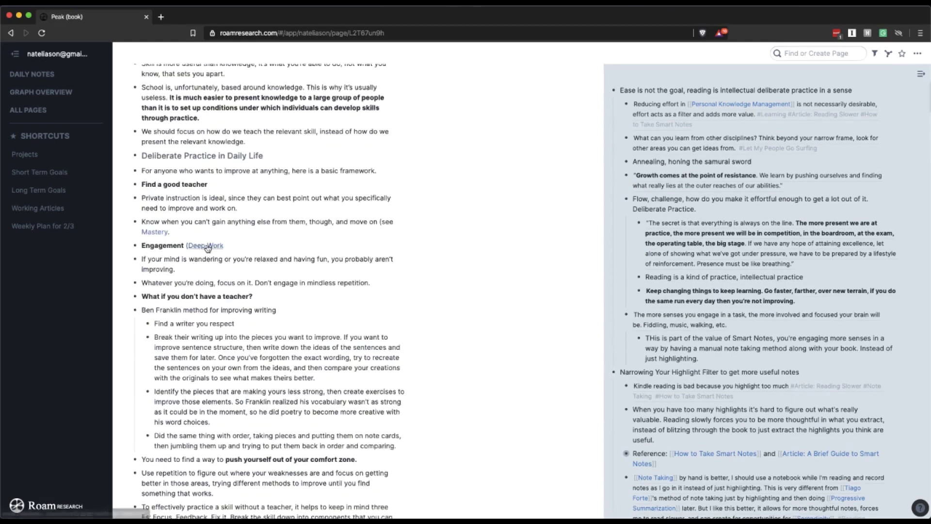
{"action": "scroll", "coordinate": [200, 275], "scroll_direction": "down", "scroll_amount": 4}
{"action": "scroll", "coordinate": [210, 301], "scroll_direction": "up", "scroll_amount": 8}
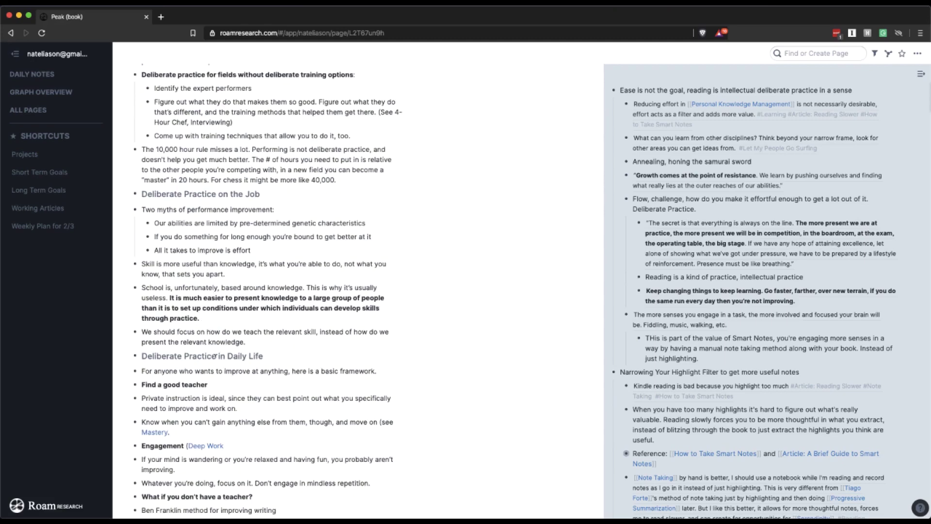
{"action": "scroll", "coordinate": [215, 357], "scroll_direction": "down", "scroll_amount": 1}
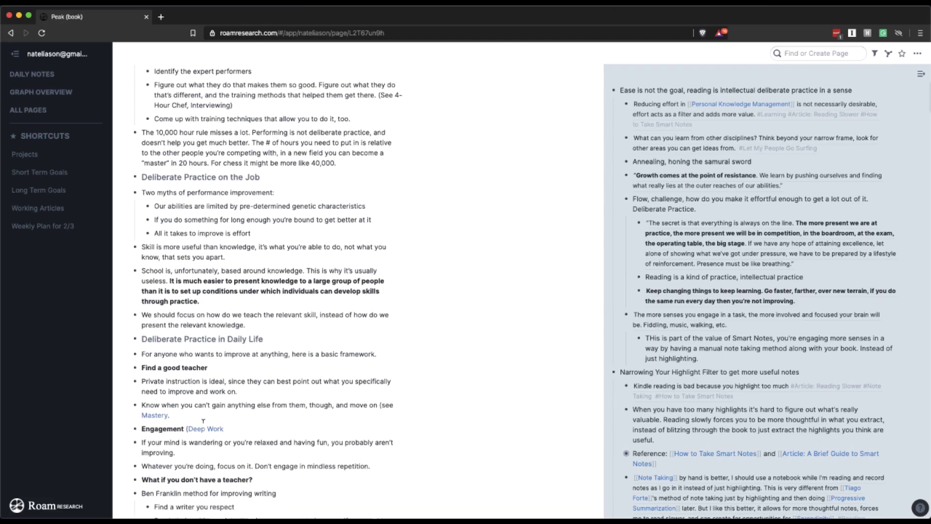
Tag Peak's Engagement note with #[[Deep Work]] and open the Deep Work page.
{"action": "left_click", "coordinate": [311, 429]}
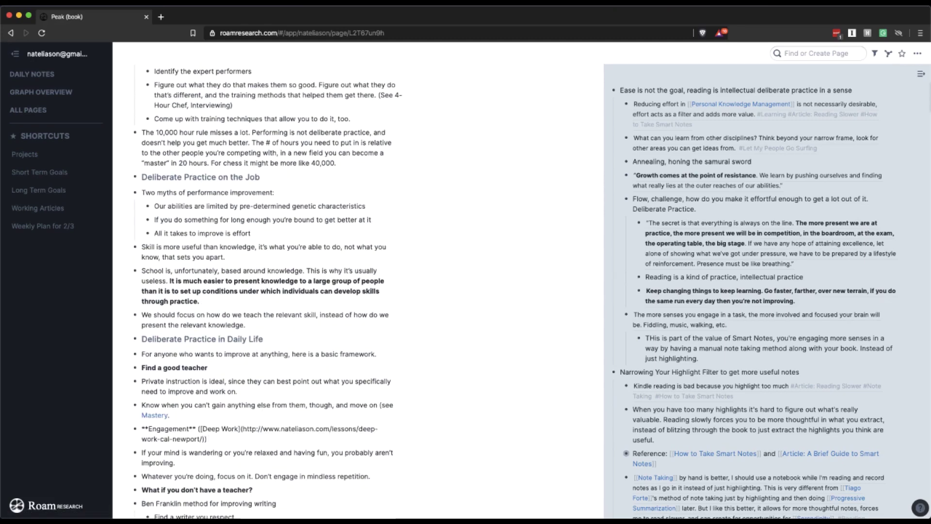
{"action": "type", "text": "#[["}
{"action": "type", "text": "Deep Work"}
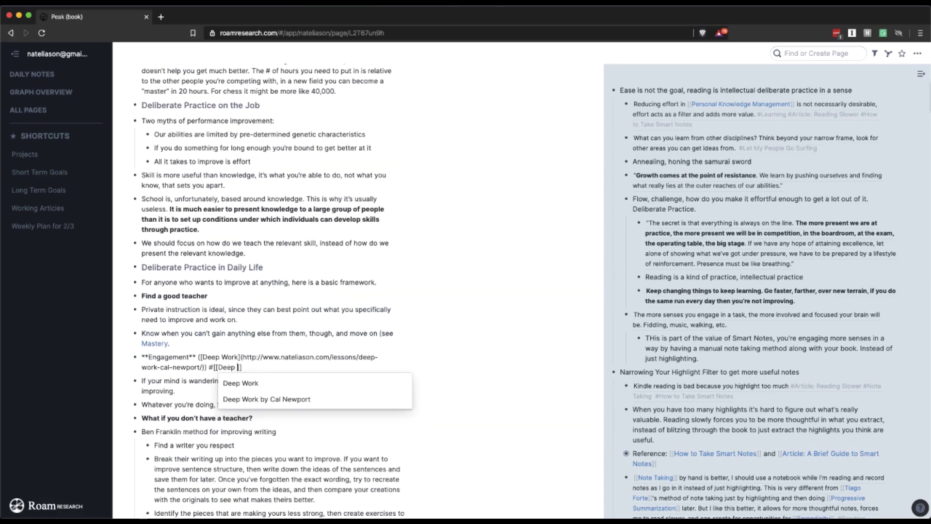
{"action": "key", "text": "Return"}
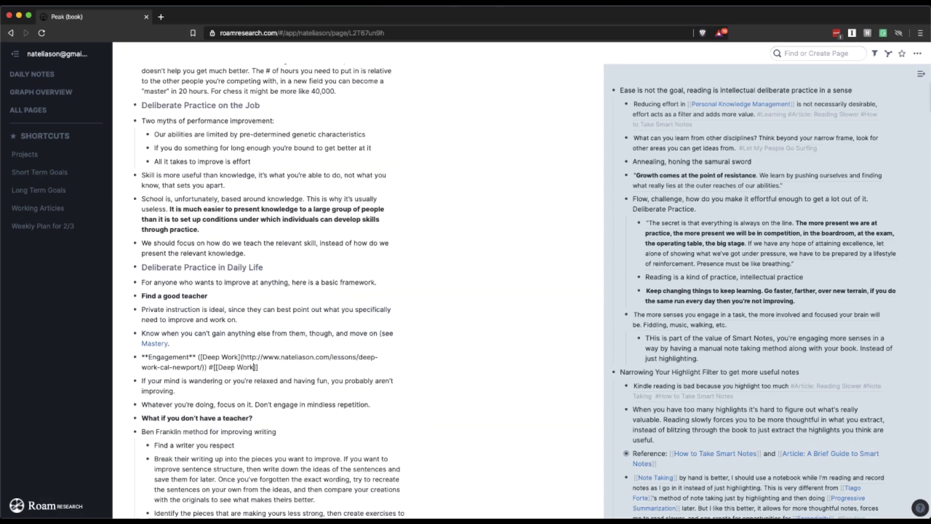
{"action": "key", "text": "ctrl+o"}
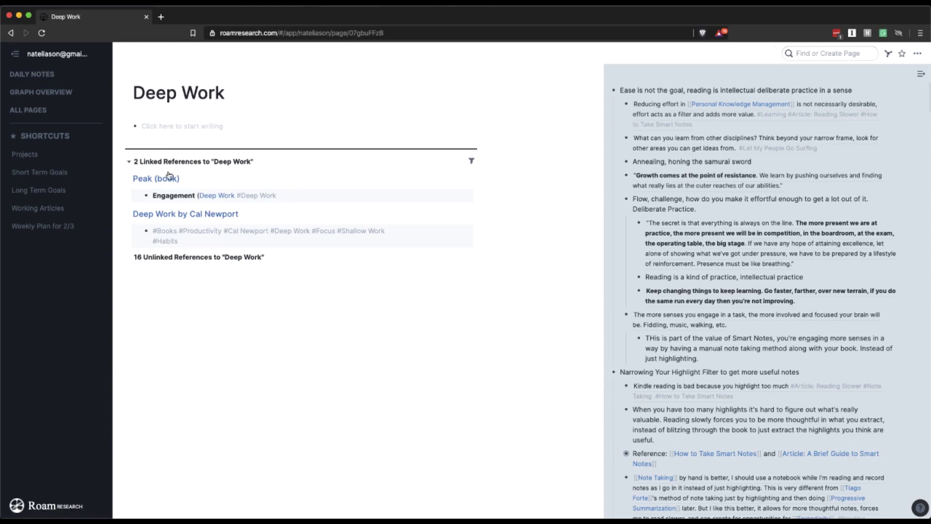
Open the Deep Work by Cal Newport page.
{"action": "left_click", "coordinate": [185, 215]}
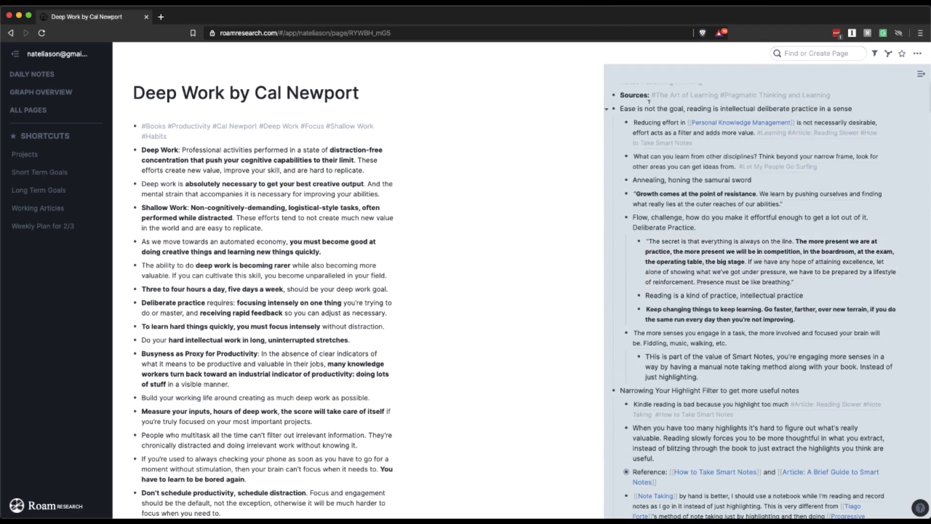
{"action": "scroll", "coordinate": [683, 218], "scroll_direction": "down", "scroll_amount": 5}
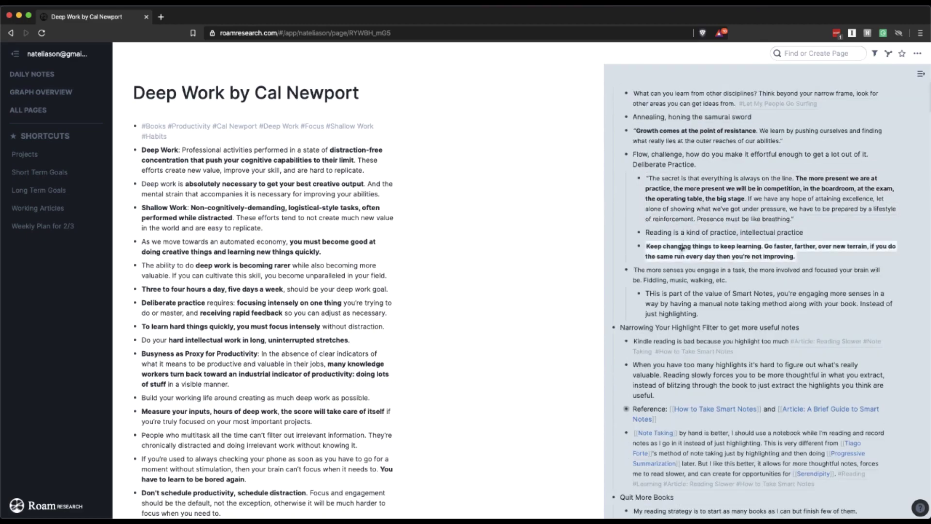
{"action": "scroll", "coordinate": [775, 183], "scroll_direction": "down", "scroll_amount": 3}
{"action": "scroll", "coordinate": [728, 175], "scroll_direction": "up", "scroll_amount": 8}
{"action": "scroll", "coordinate": [666, 161], "scroll_direction": "down", "scroll_amount": 3}
Add an outdented note that speed reading is inherently unfocused, nesting the Deep Work definition beneath it.
{"action": "left_click", "coordinate": [693, 417]}
{"action": "key", "text": "Return"}
{"action": "key", "text": "shift+Tab"}
{"action": "type", "text": "This need to focus"}
{"action": "key", "text": "BackSpace"}
{"action": "key", "text": "BackSpace"}
{"action": "key", "text": "BackSpace"}
{"action": "key", "text": "BackSpace"}
{"action": "type", "text": "focus to really get a lot out, speed reading is inherently unfocused because y"}
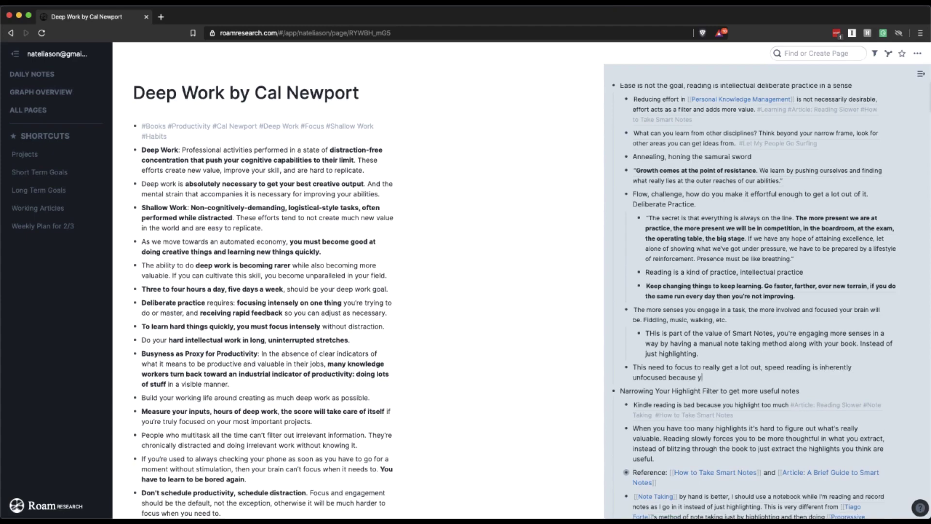
{"action": "type", "text": "ou're focsed on speed!"}
{"action": "key", "text": "Return"}
{"action": "left_click_drag", "start_coordinate": [135, 154], "coordinate": [645, 391]}
{"action": "scroll", "coordinate": [848, 124], "scroll_direction": "up", "scroll_amount": 2}
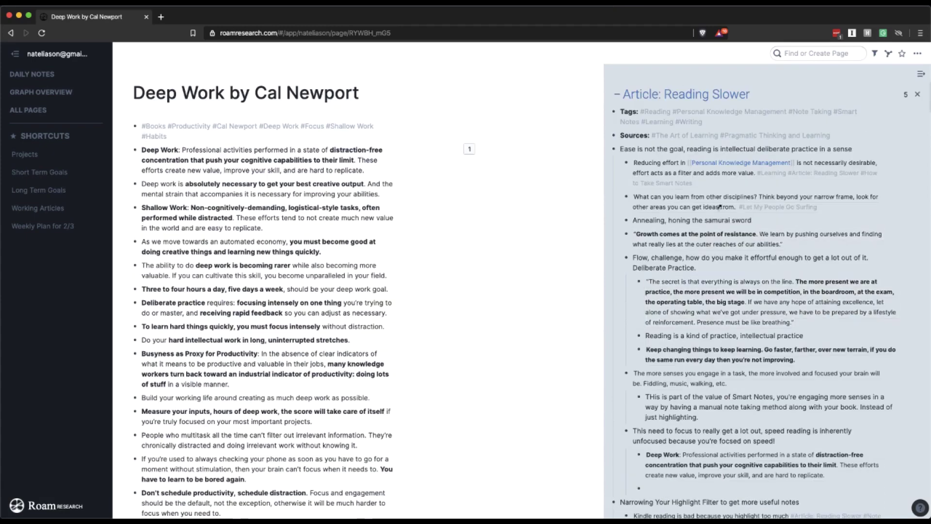
Append [[Deep Work]], [[Peak (book)]] and [[How to Take Smart Notes]] links to the Sources line.
{"action": "left_click", "coordinate": [861, 133]}
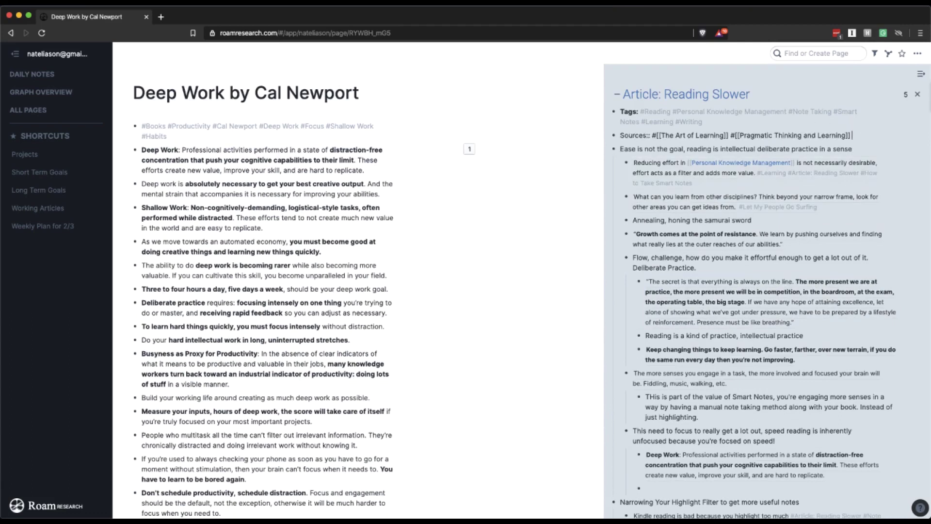
{"action": "type", "text": "[[Deep Work"}
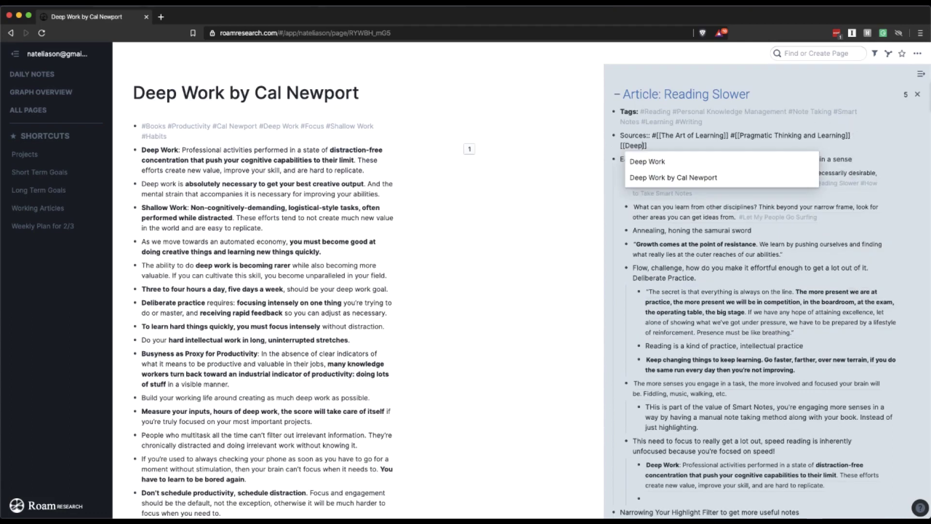
{"action": "key", "text": "Return"}
{"action": "type", "text": "[[Peak"}
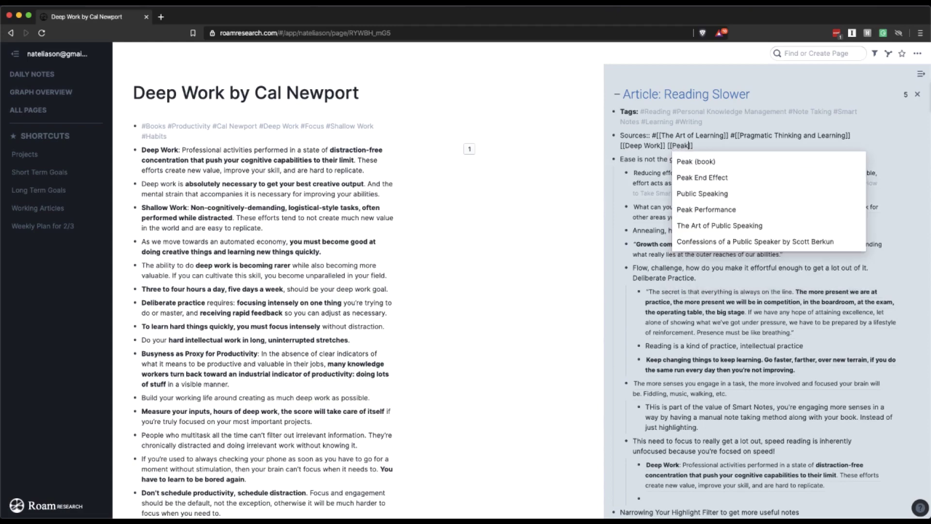
{"action": "key", "text": "Return"}
{"action": "type", "text": "[[How to Take"}
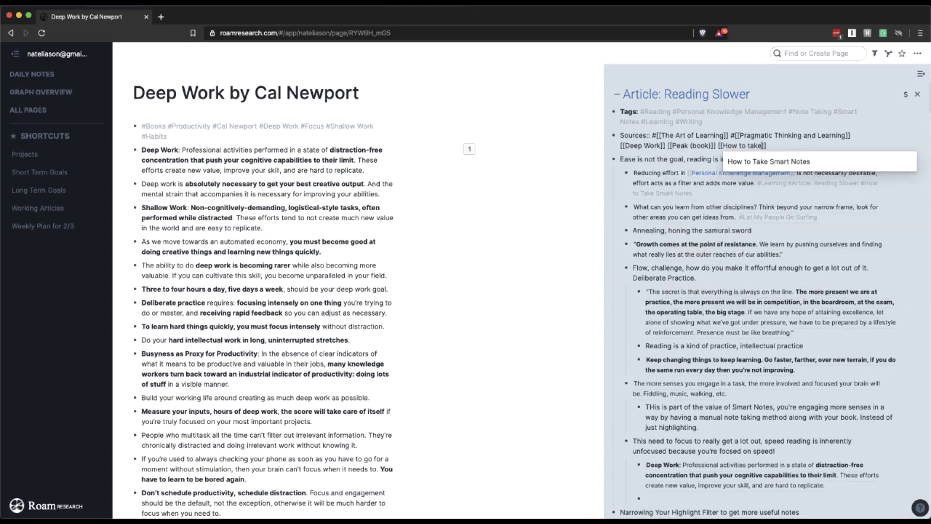
{"action": "key", "text": "Return"}
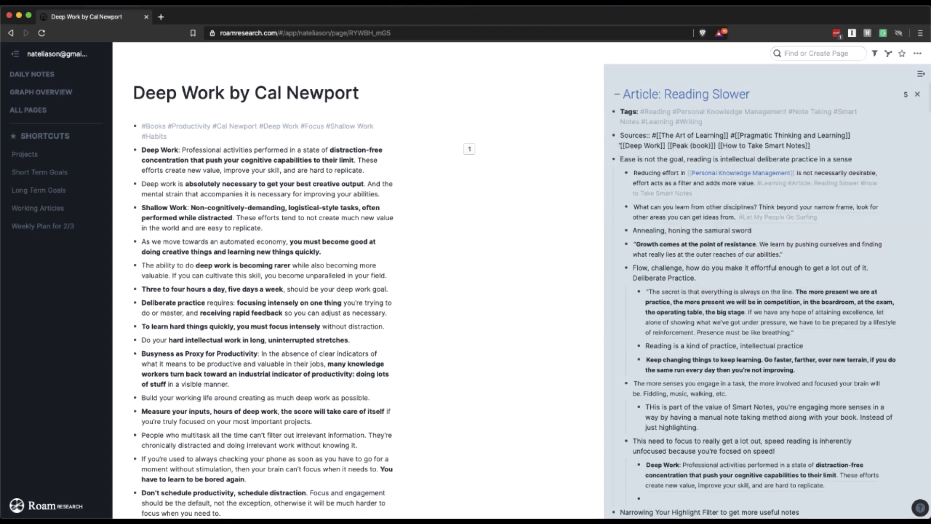
Prefix the new Sources links with # to make them tags.
{"action": "left_click", "coordinate": [621, 146]}
{"action": "type", "text": "#"}
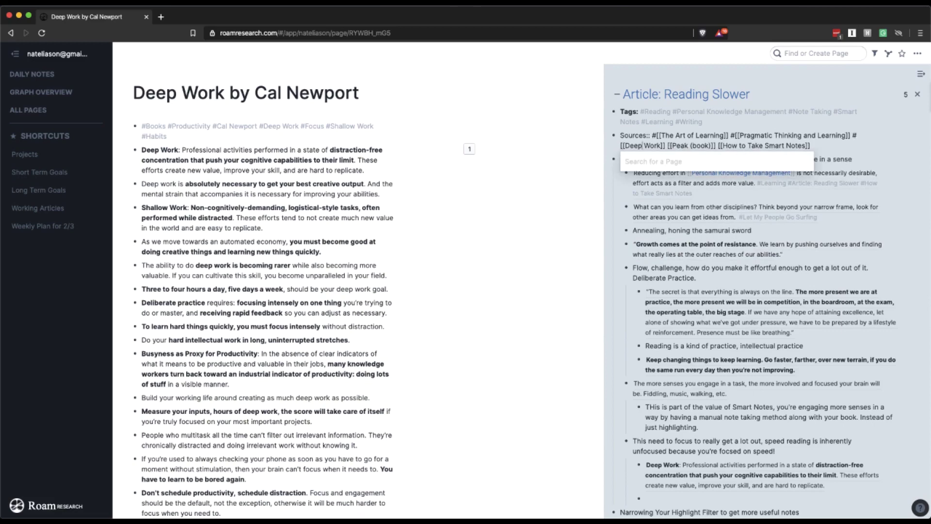
{"action": "left_click", "coordinate": [666, 145]}
{"action": "type", "text": "#"}
{"action": "left_click", "coordinate": [742, 145]}
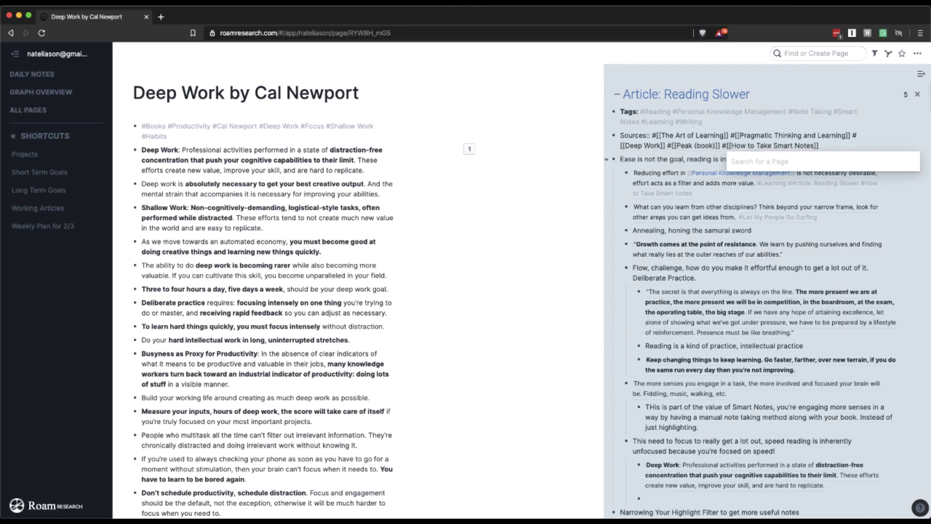
{"action": "scroll", "coordinate": [705, 265], "scroll_direction": "down", "scroll_amount": 6}
{"action": "scroll", "coordinate": [716, 260], "scroll_direction": "up", "scroll_amount": 6}
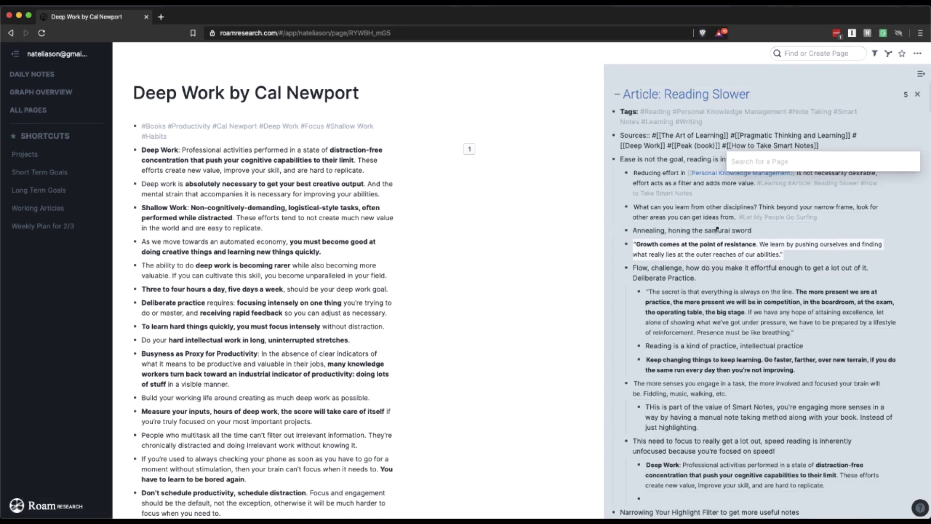
{"action": "scroll", "coordinate": [311, 285], "scroll_direction": "down", "scroll_amount": 8}
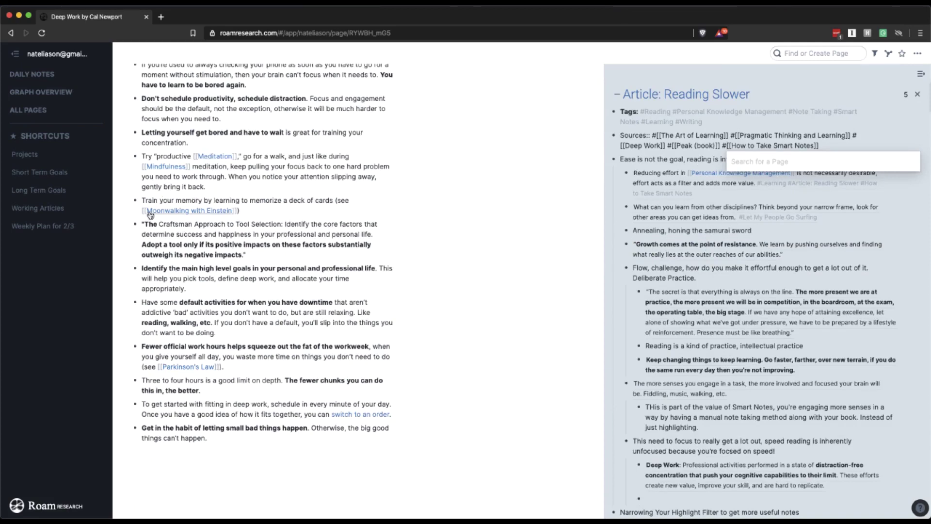
Open The Shallows via Mindfulness and reference its Descartes quote below 'Depth beats breadth'.
{"action": "left_click", "coordinate": [291, 357]}
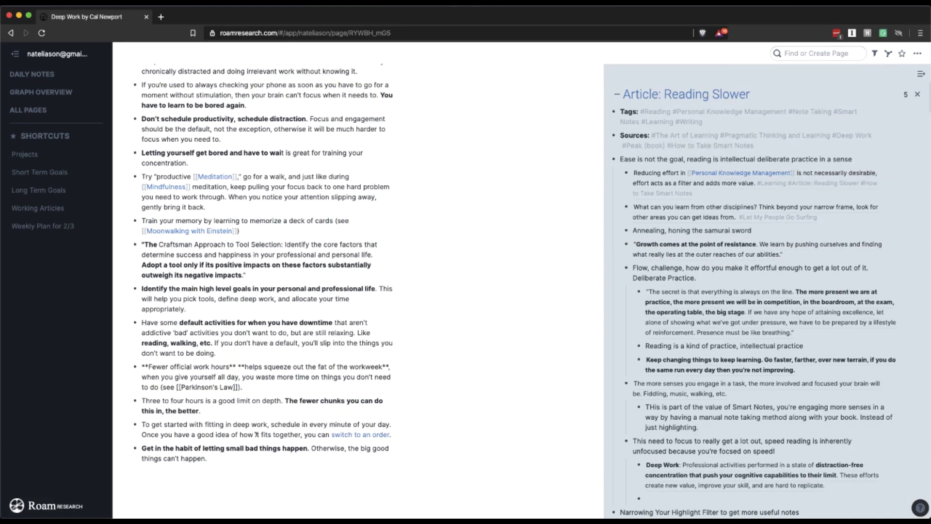
{"action": "left_click", "coordinate": [166, 186]}
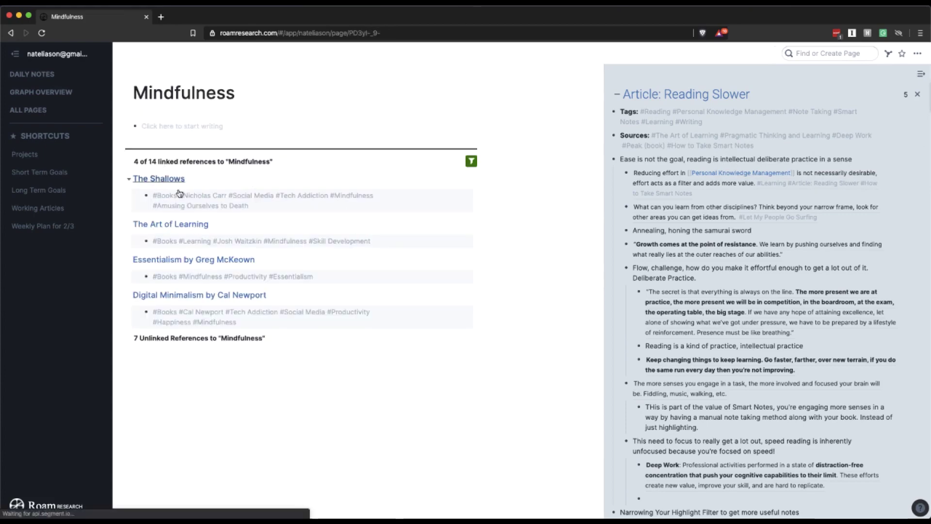
{"action": "left_click", "coordinate": [160, 179]}
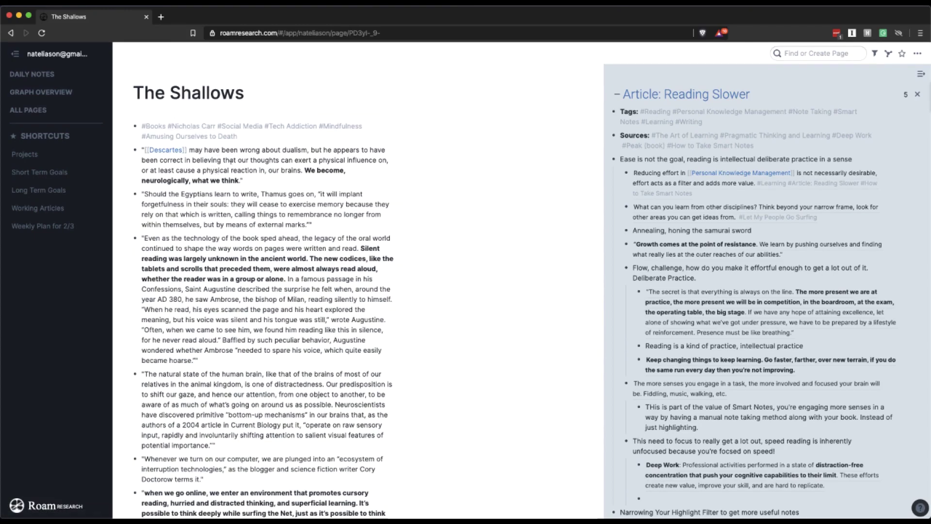
{"action": "scroll", "coordinate": [751, 291], "scroll_direction": "down", "scroll_amount": 10}
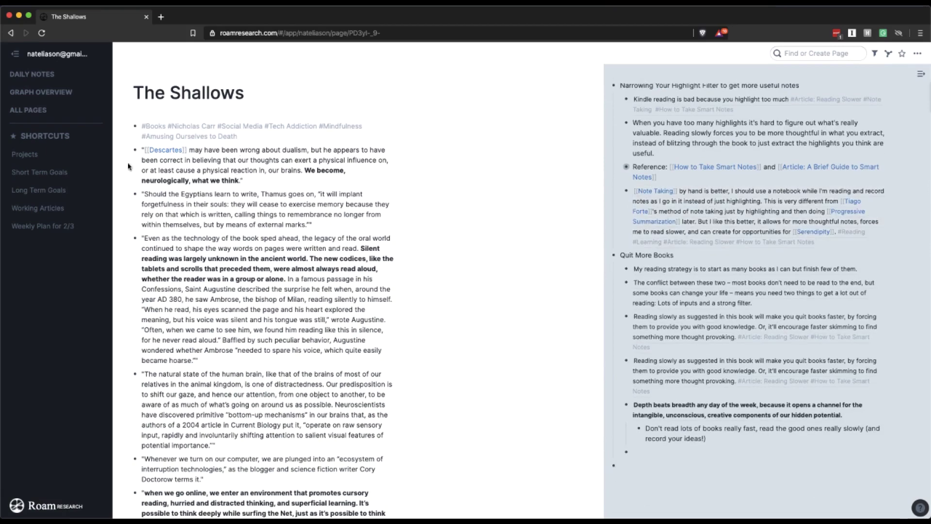
{"action": "left_click_drag", "start_coordinate": [135, 151], "coordinate": [627, 453]}
{"action": "left_click", "coordinate": [700, 473]}
Nest the comment 'By quitting more books, you make sure that you have really strong inputs…' under the Descartes quote.
{"action": "key", "text": "Return"}
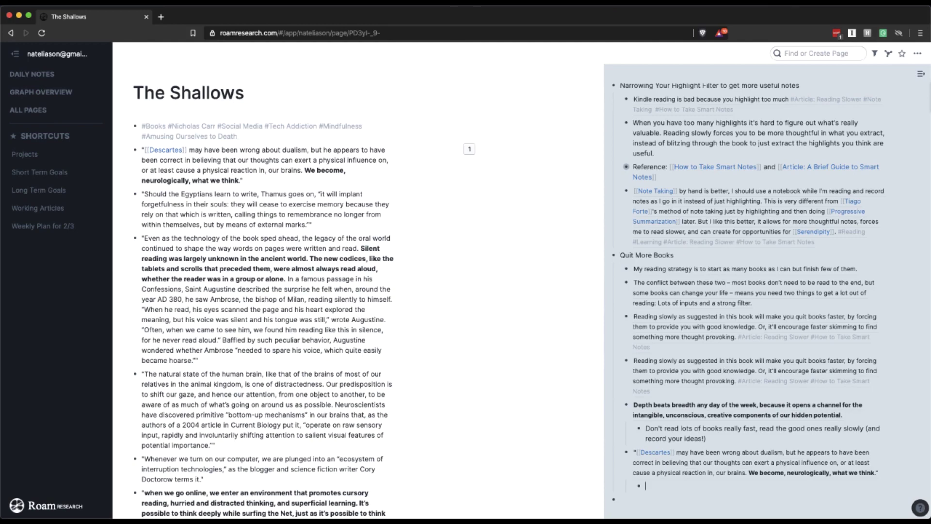
{"action": "type", "text": "By quitting more books, you make sure that you have really strong inputs. "}
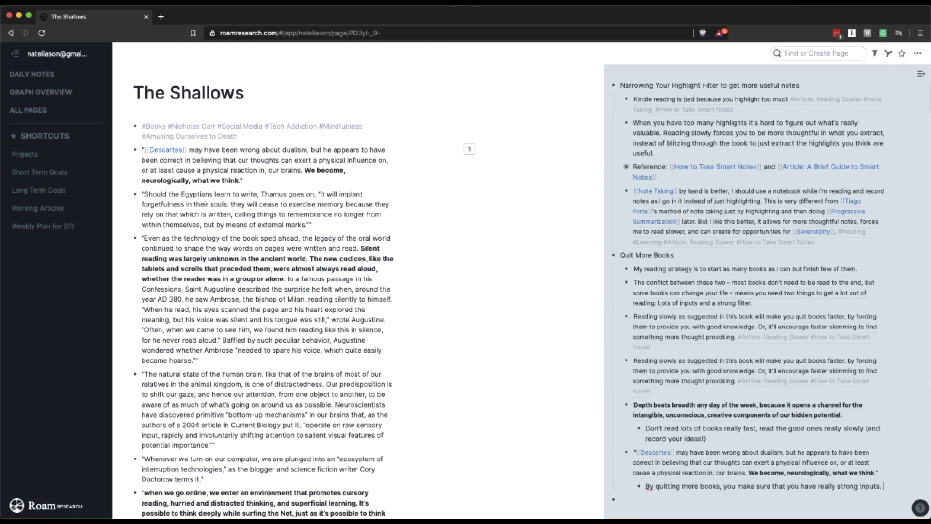
{"action": "type", "text": "And that you aren't thinking the same shallow"}
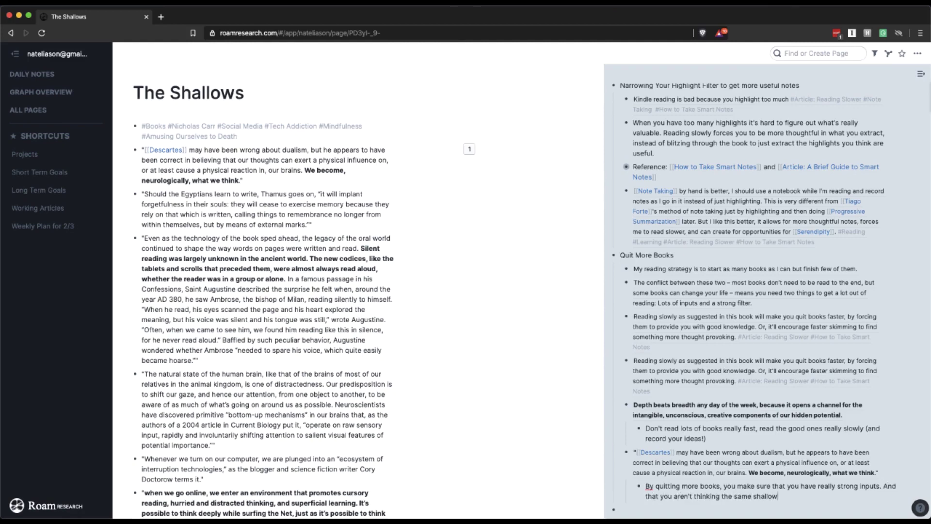
{"action": "type", "text": "er things as everyone else who is reading"}
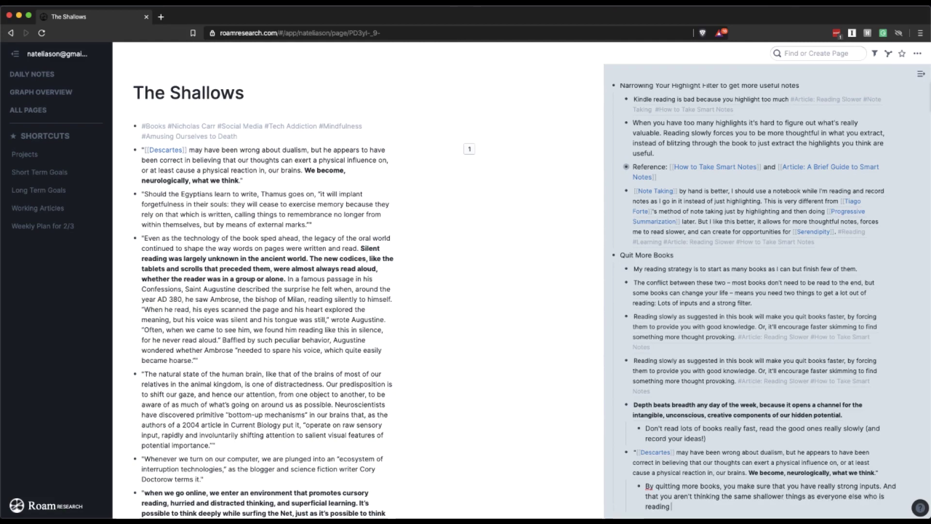
{"action": "type", "text": " pop business books"}
{"action": "type", "text": " or things getting re"}
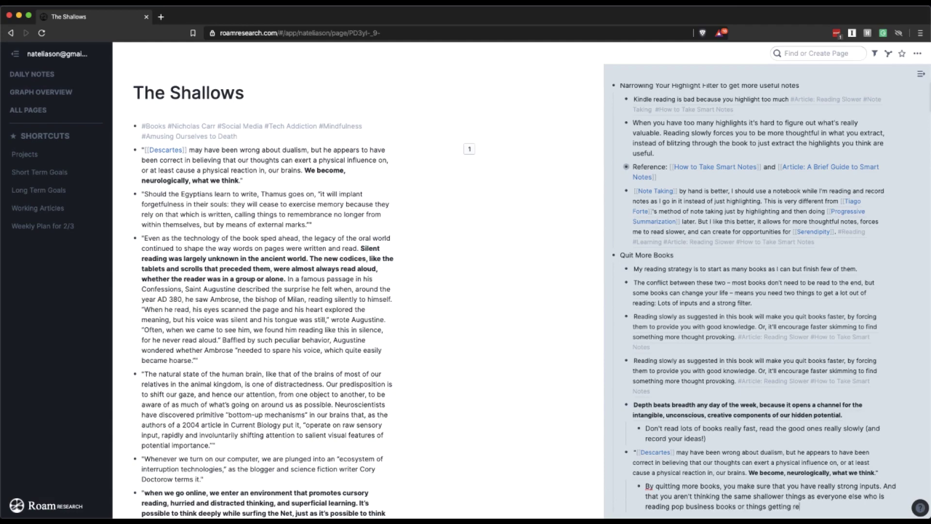
{"action": "type", "text": "commended on all the podcasts."}
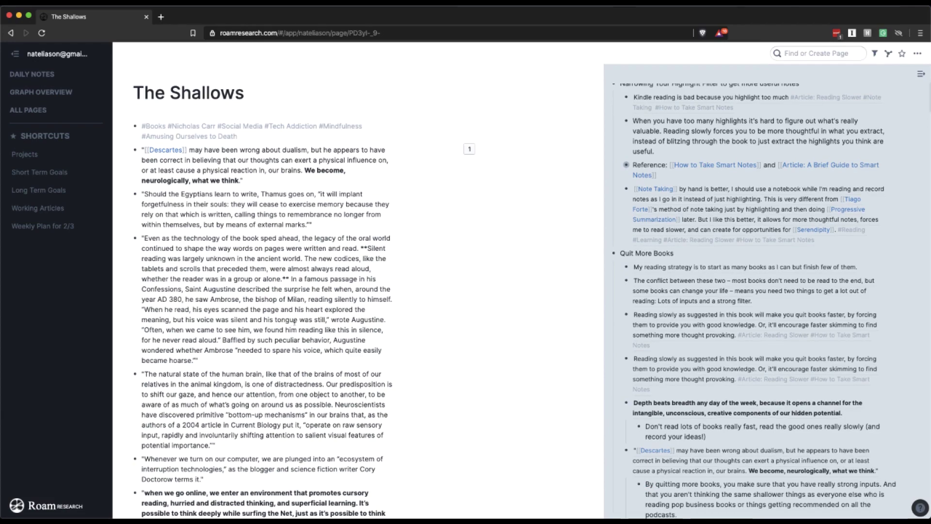
{"action": "scroll", "coordinate": [255, 242], "scroll_direction": "down", "scroll_amount": 4}
{"action": "scroll", "coordinate": [255, 243], "scroll_direction": "down", "scroll_amount": 4}
{"action": "scroll", "coordinate": [160, 155], "scroll_direction": "up", "scroll_amount": 10}
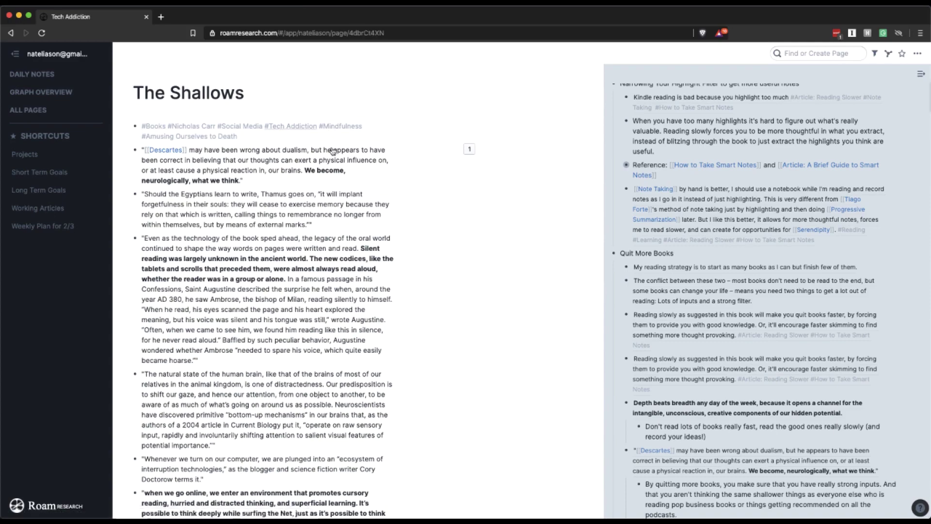
Go through the Tech Addiction page to Infinite Jest and locate the boring-activities quote.
{"action": "left_click", "coordinate": [286, 127]}
{"action": "scroll", "coordinate": [750, 252], "scroll_direction": "up", "scroll_amount": 10}
{"action": "scroll", "coordinate": [749, 252], "scroll_direction": "down", "scroll_amount": 10}
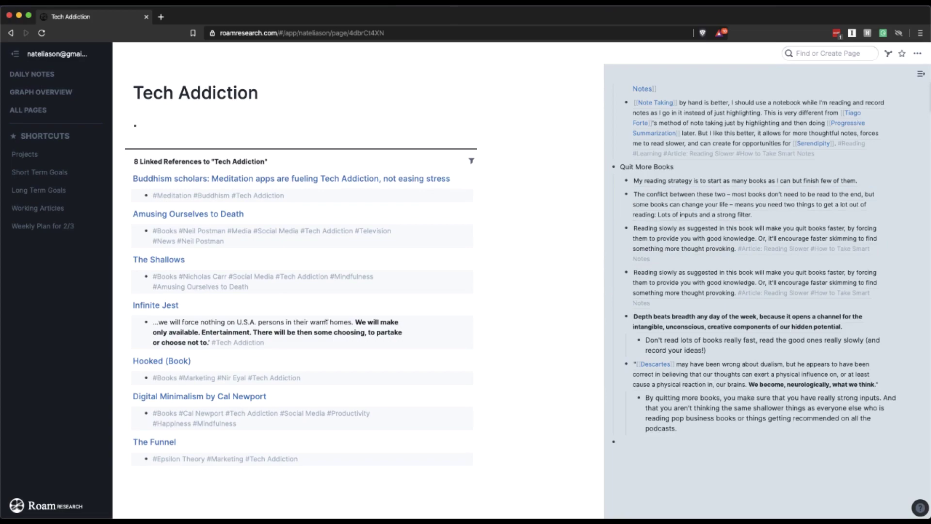
{"action": "left_click", "coordinate": [159, 304]}
{"action": "scroll", "coordinate": [321, 321], "scroll_direction": "down", "scroll_amount": 9}
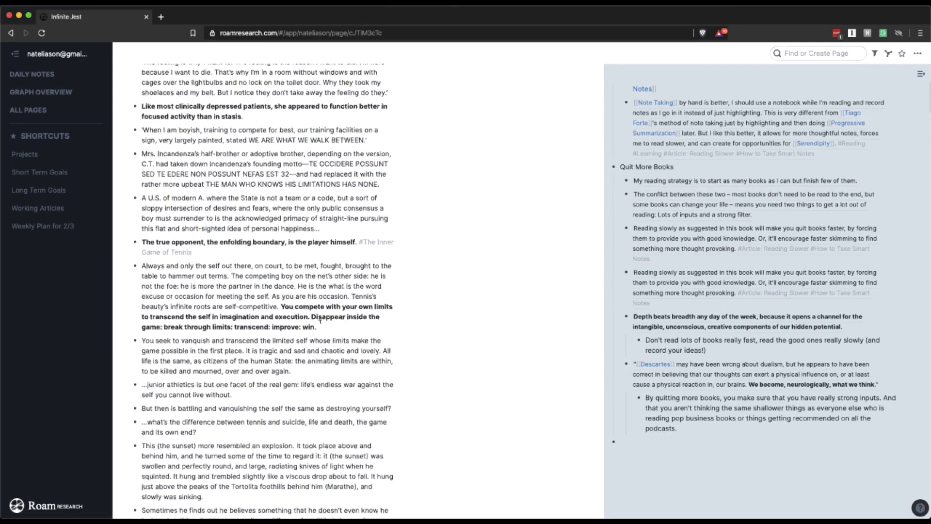
{"action": "scroll", "coordinate": [321, 321], "scroll_direction": "down", "scroll_amount": 10}
{"action": "scroll", "coordinate": [687, 298], "scroll_direction": "up", "scroll_amount": 10}
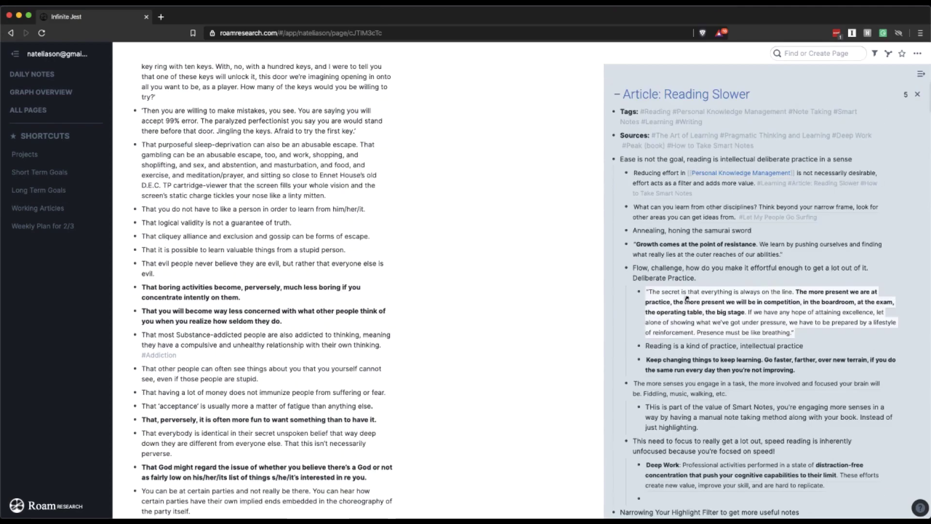
{"action": "scroll", "coordinate": [687, 299], "scroll_direction": "down", "scroll_amount": 3}
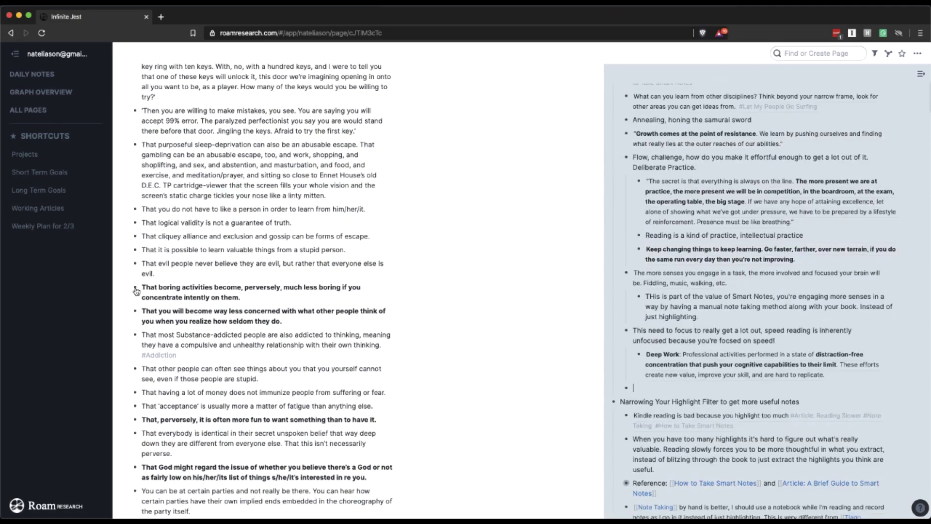
Reference the 'That boring activities…' quote in the article's empty bullet and open Article: Reading Slower.
{"action": "left_click_drag", "start_coordinate": [136, 290], "coordinate": [633, 391]}
{"action": "scroll", "coordinate": [272, 231], "scroll_direction": "down", "scroll_amount": 5}
{"action": "scroll", "coordinate": [272, 232], "scroll_direction": "up", "scroll_amount": 15}
{"action": "left_click", "coordinate": [687, 97]}
{"action": "left_click", "coordinate": [917, 95]}
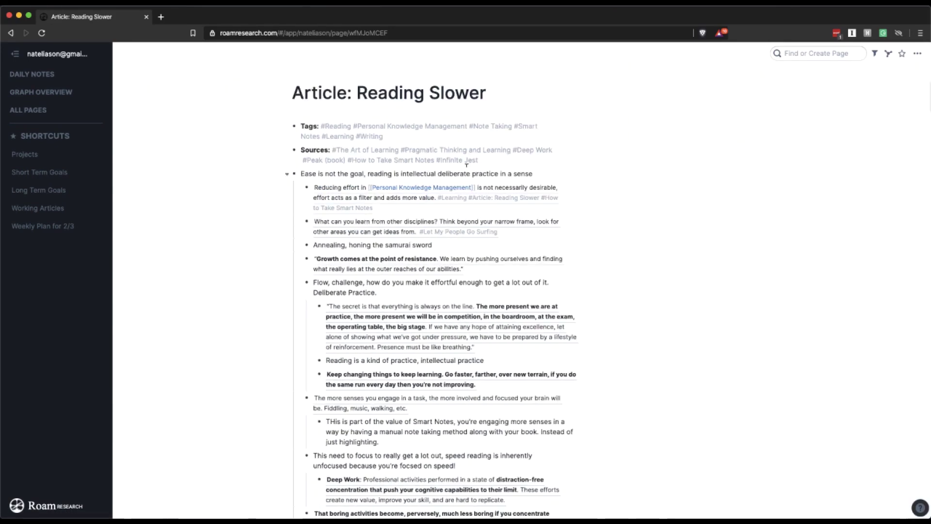
{"action": "scroll", "coordinate": [466, 165], "scroll_direction": "down", "scroll_amount": 15}
{"action": "scroll", "coordinate": [469, 166], "scroll_direction": "up", "scroll_amount": 15}
{"action": "scroll", "coordinate": [318, 167], "scroll_direction": "down", "scroll_amount": 12}
{"action": "scroll", "coordinate": [319, 166], "scroll_direction": "down", "scroll_amount": 2}
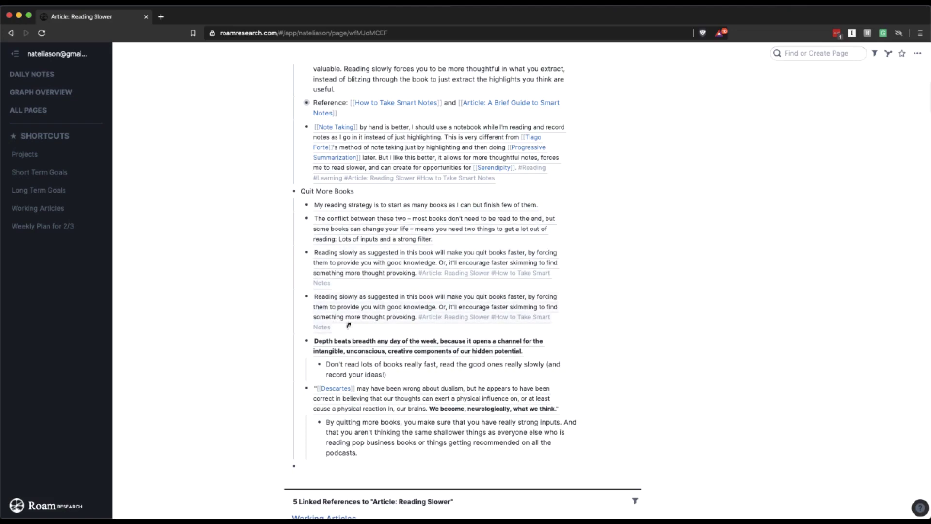
{"action": "scroll", "coordinate": [349, 325], "scroll_direction": "up", "scroll_amount": 6}
{"action": "scroll", "coordinate": [351, 372], "scroll_direction": "down", "scroll_amount": 1}
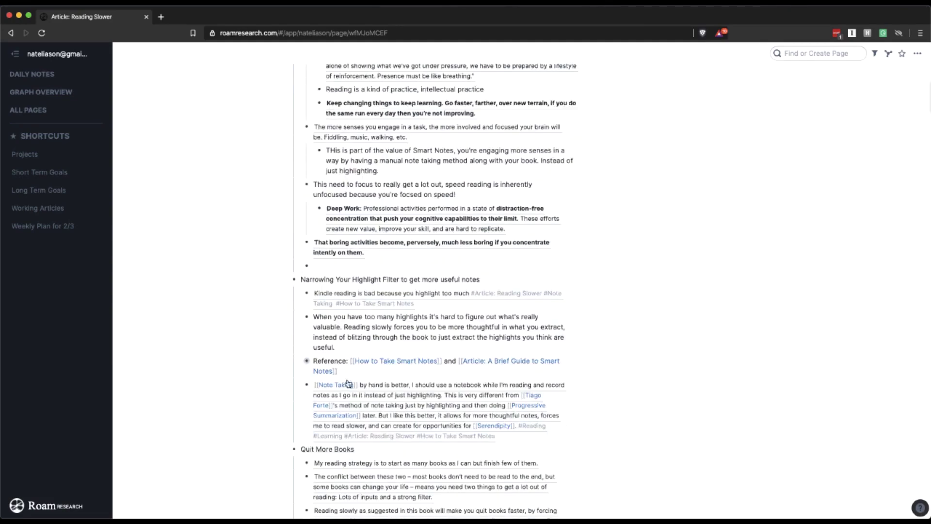
{"action": "scroll", "coordinate": [357, 271], "scroll_direction": "up", "scroll_amount": 5}
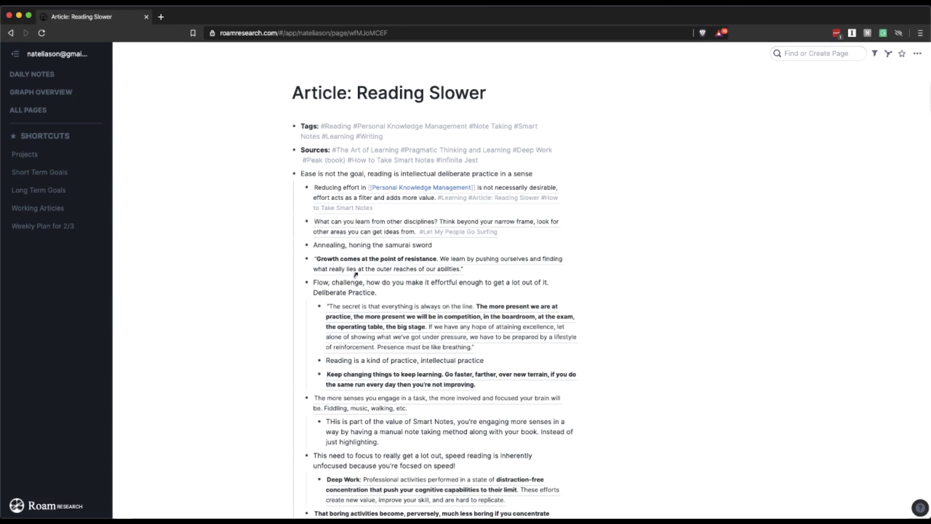
{"action": "left_click", "coordinate": [344, 173]}
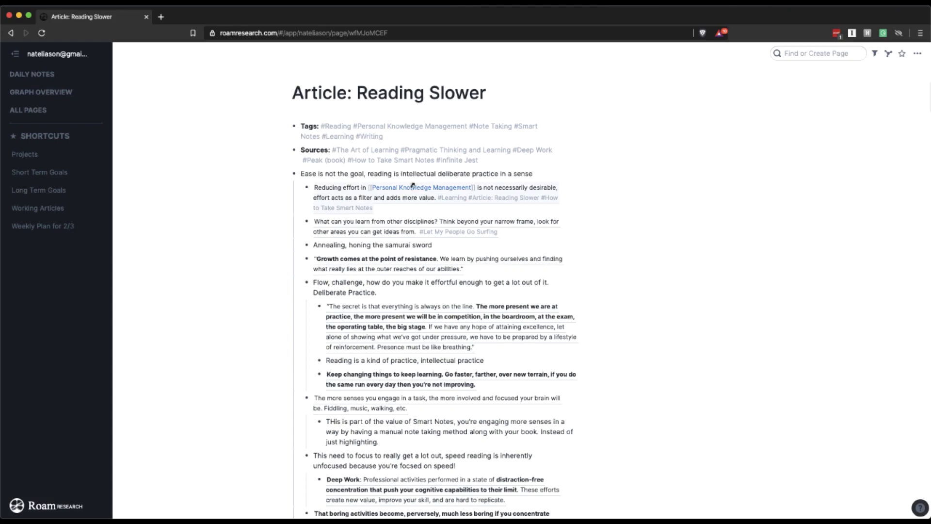
{"action": "scroll", "coordinate": [413, 185], "scroll_direction": "down", "scroll_amount": 3}
{"action": "scroll", "coordinate": [412, 185], "scroll_direction": "up", "scroll_amount": 3}
Insert an 'It's not a competition' bullet right after the Sources block, before 'Ease is not the goal'.
{"action": "scroll", "coordinate": [389, 166], "scroll_direction": "down", "scroll_amount": 3}
{"action": "scroll", "coordinate": [389, 166], "scroll_direction": "up", "scroll_amount": 3}
{"action": "key", "text": "Return"}
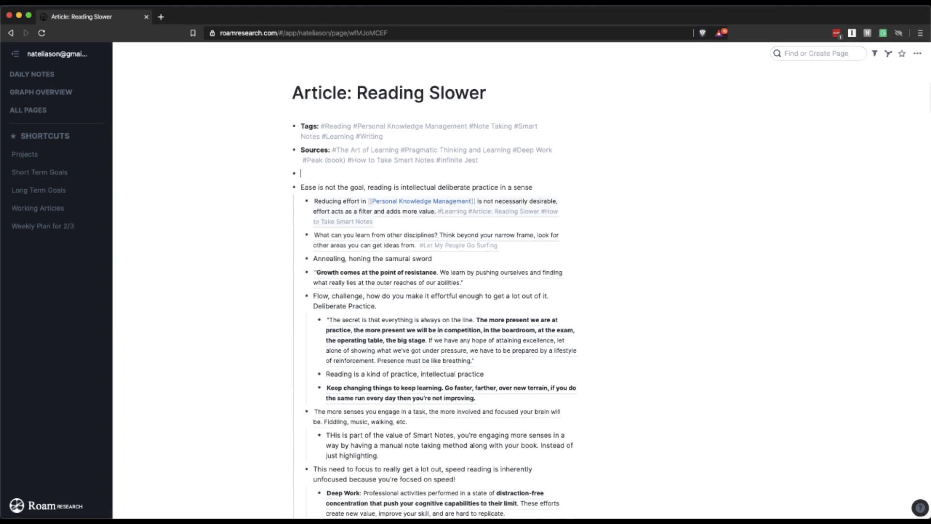
{"action": "type", "text": "It's not a competition"}
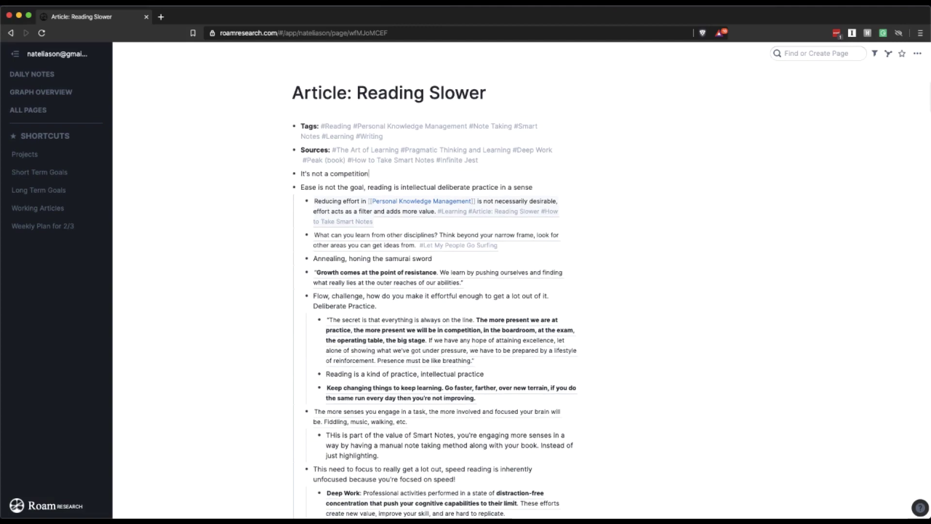
{"action": "scroll", "coordinate": [448, 199], "scroll_direction": "down", "scroll_amount": 2}
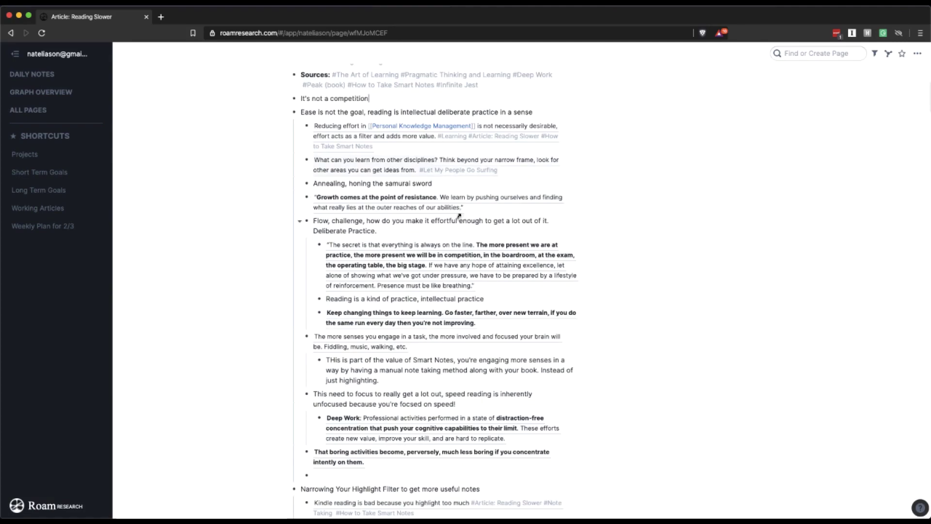
{"action": "scroll", "coordinate": [455, 267], "scroll_direction": "down", "scroll_amount": 3}
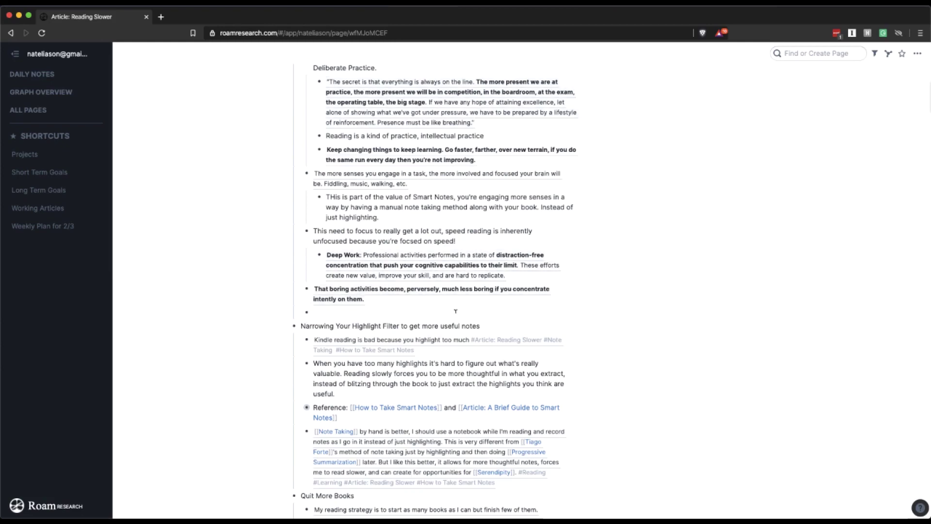
{"action": "scroll", "coordinate": [490, 318], "scroll_direction": "down", "scroll_amount": 2}
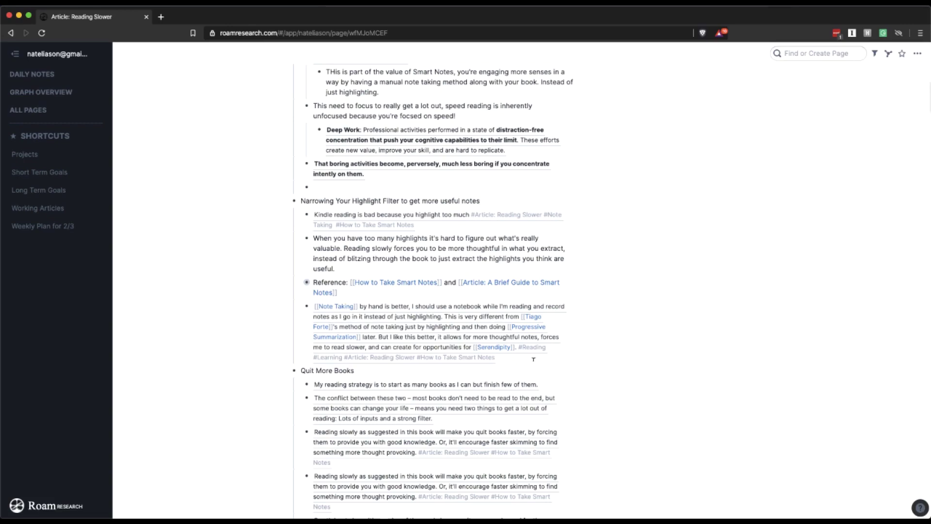
{"action": "scroll", "coordinate": [534, 359], "scroll_direction": "up", "scroll_amount": 15}
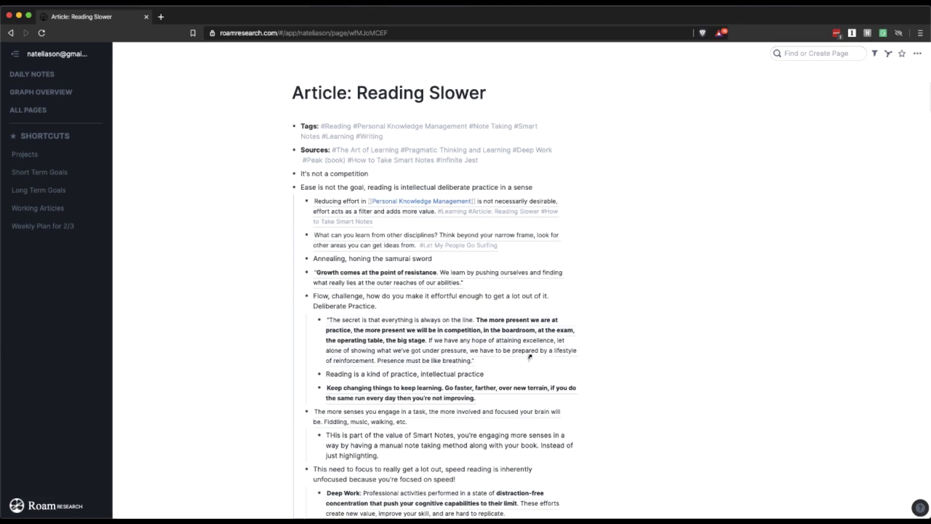
{"action": "scroll", "coordinate": [349, 286], "scroll_direction": "down", "scroll_amount": 20}
{"action": "scroll", "coordinate": [349, 286], "scroll_direction": "up", "scroll_amount": 6}
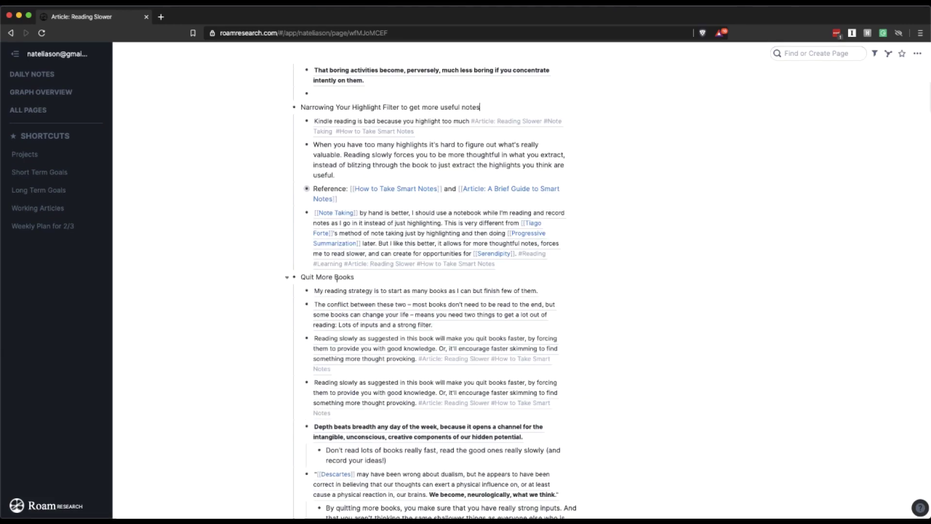
Retitle the section 'Encourages you to Quit More Books, instead of skimming through them out of obligation'.
{"action": "left_click", "coordinate": [377, 276]}
{"action": "type", "text": "Encourages you to Quit More Books"}
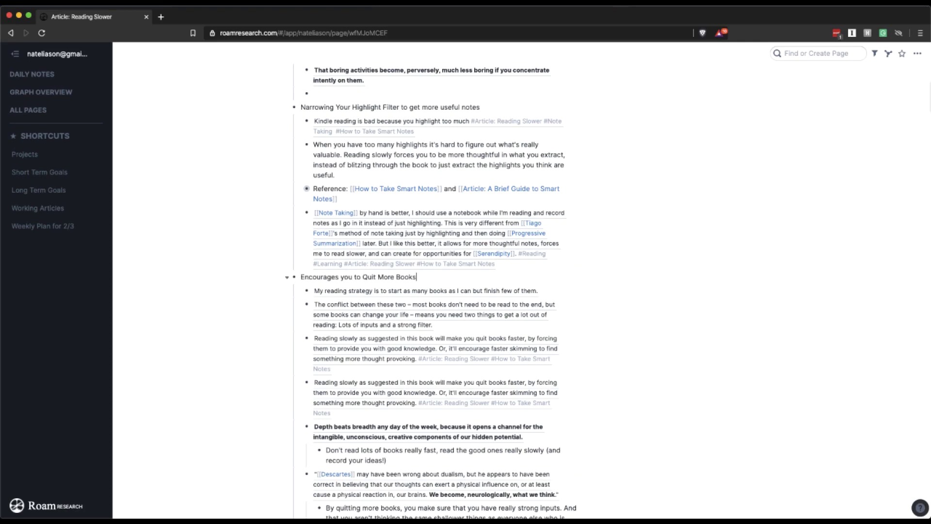
{"action": "type", "text": ", instead of skimming through them out o"}
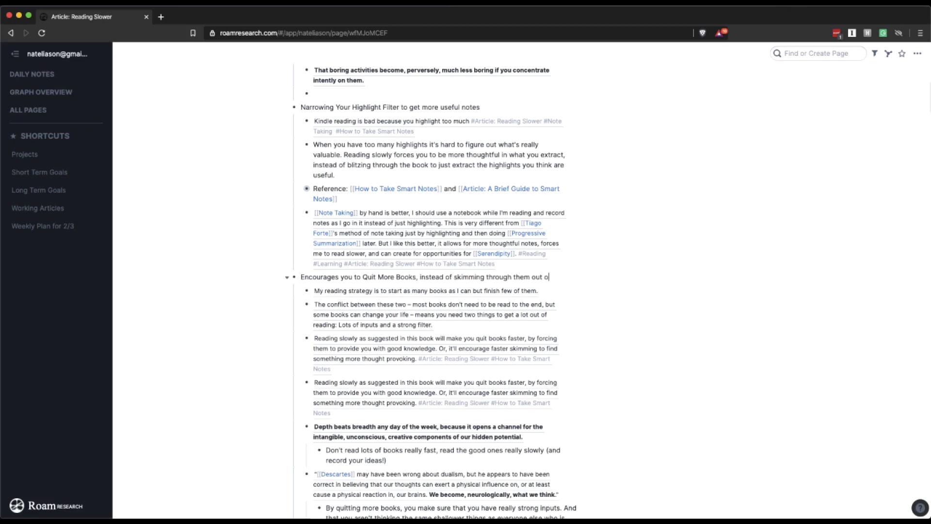
{"action": "type", "text": "f obligation"}
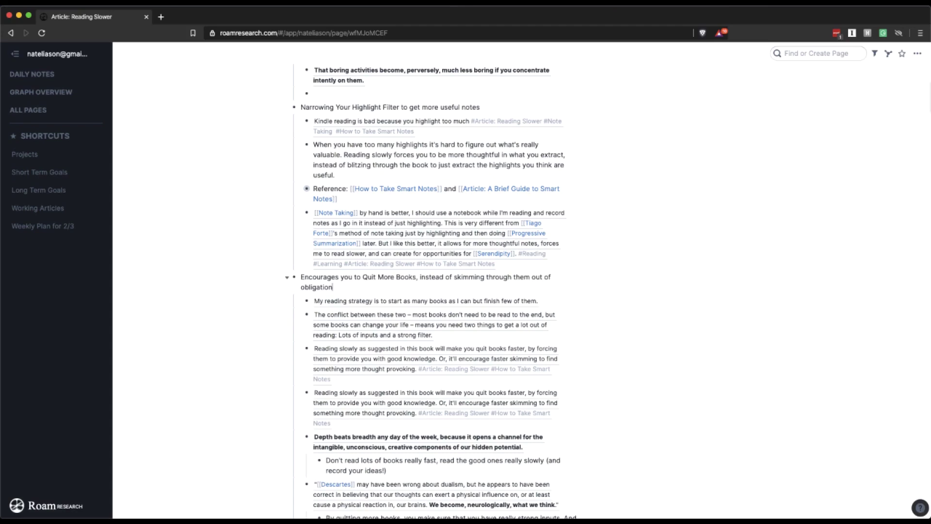
{"action": "scroll", "coordinate": [402, 259], "scroll_direction": "down", "scroll_amount": 2}
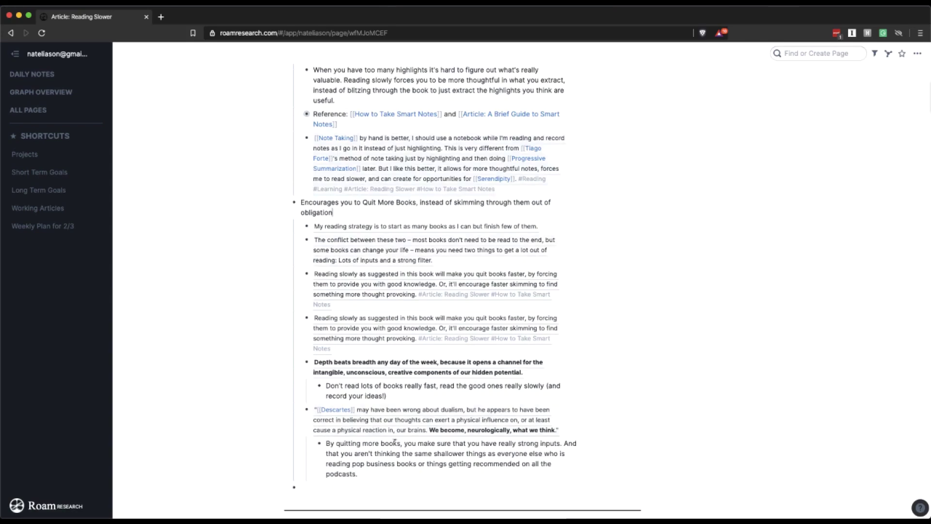
{"action": "scroll", "coordinate": [389, 432], "scroll_direction": "up", "scroll_amount": 3}
{"action": "scroll", "coordinate": [389, 432], "scroll_direction": "up", "scroll_amount": 10}
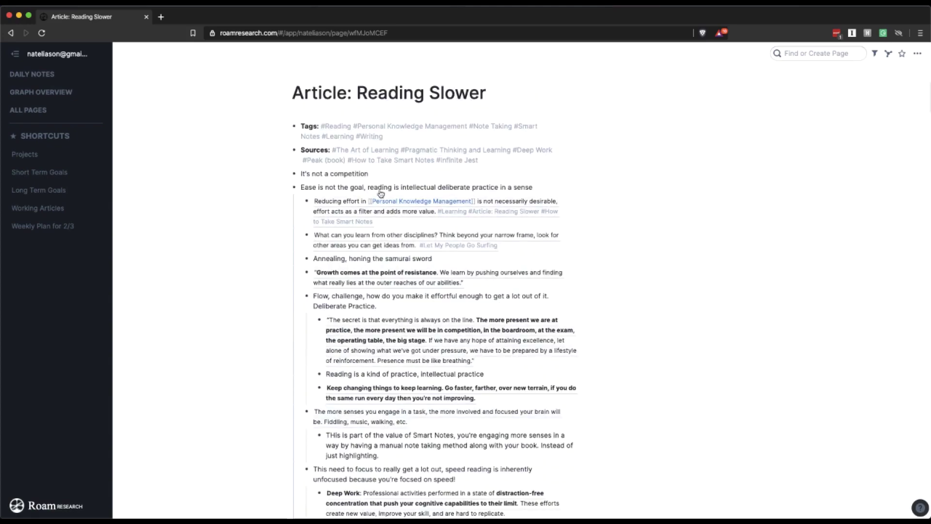
{"action": "scroll", "coordinate": [387, 224], "scroll_direction": "down", "scroll_amount": 2}
{"action": "scroll", "coordinate": [387, 225], "scroll_direction": "down", "scroll_amount": 13}
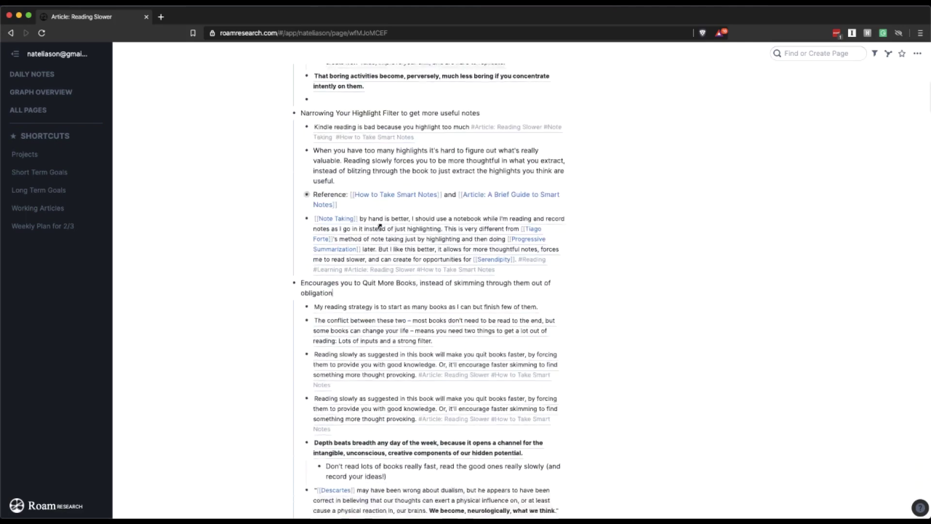
{"action": "scroll", "coordinate": [380, 226], "scroll_direction": "up", "scroll_amount": 3}
{"action": "left_click", "coordinate": [416, 187]}
{"action": "scroll", "coordinate": [397, 187], "scroll_direction": "up", "scroll_amount": 12}
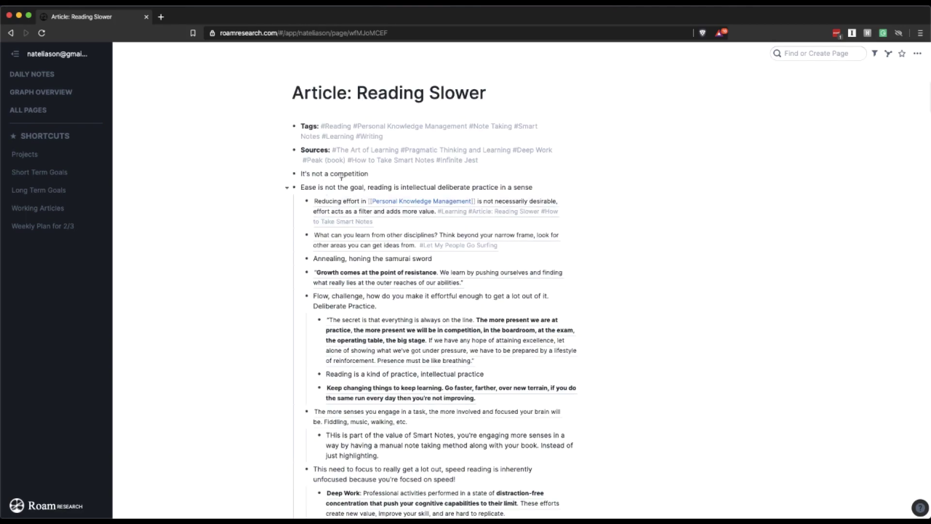
Zoom into the 'Ease is not the goal' block and close the block outline panel.
{"action": "left_click", "coordinate": [294, 188]}
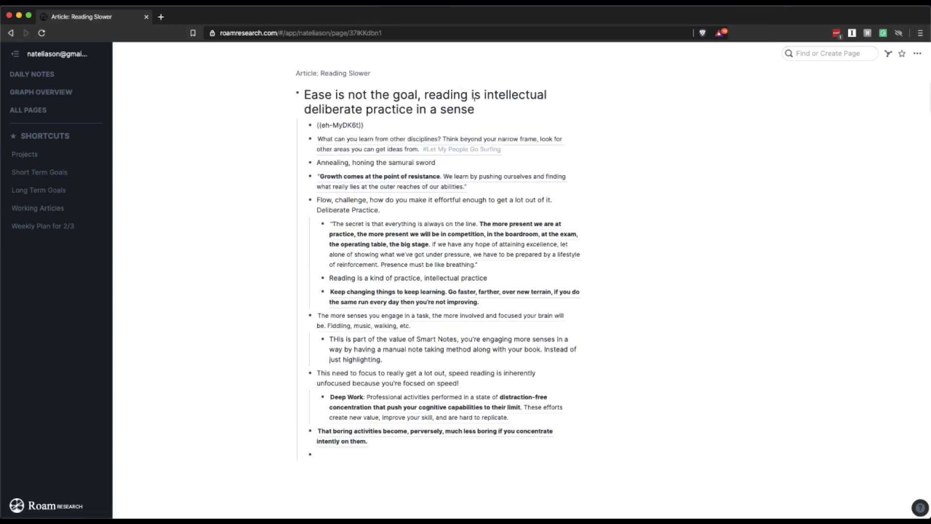
{"action": "key", "text": "Escape"}
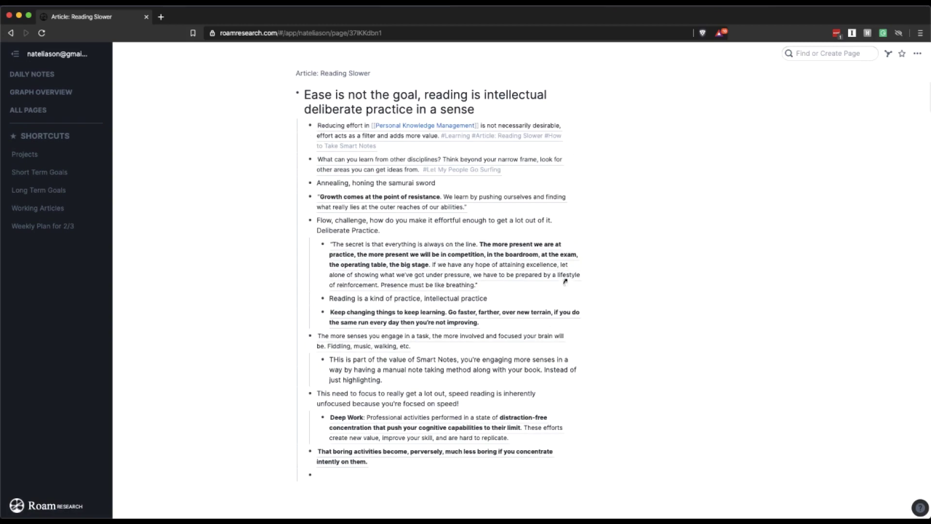
{"action": "left_click", "coordinate": [406, 203], "text": "shift"}
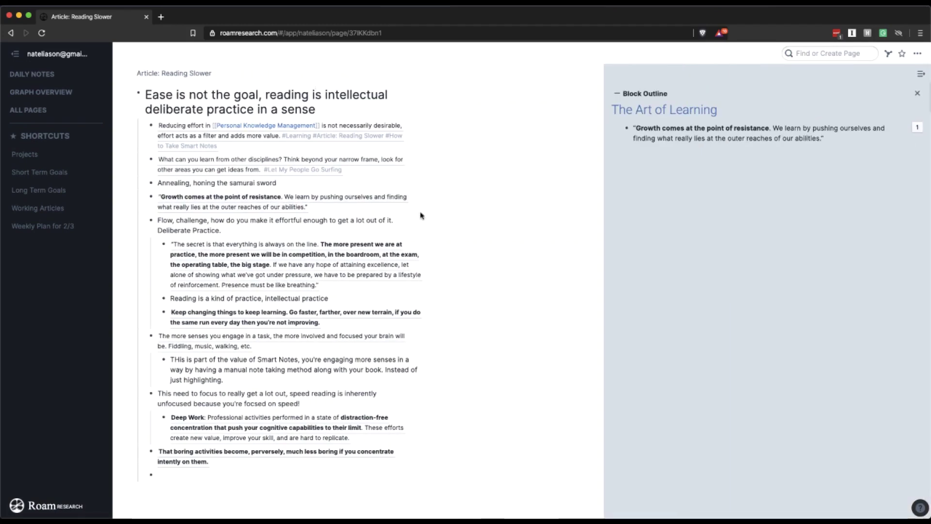
{"action": "left_click", "coordinate": [918, 93]}
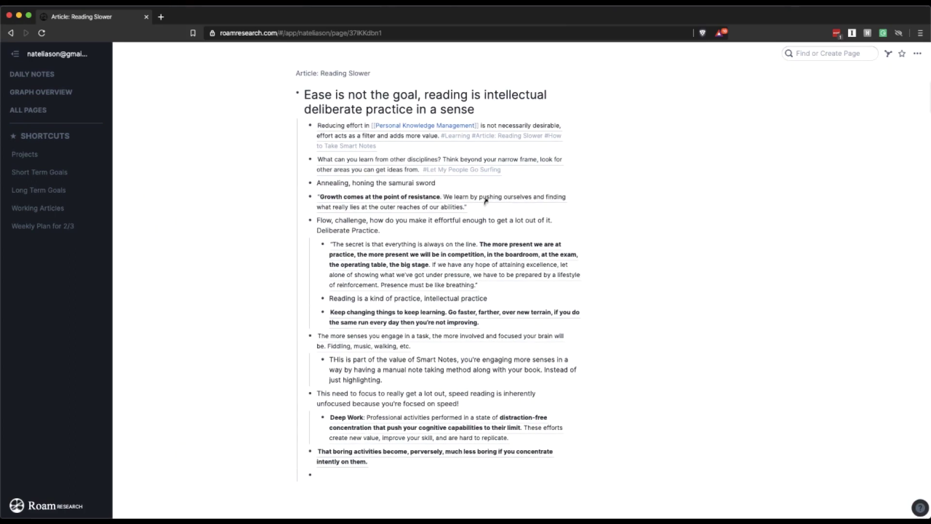
Add a 'Notes' block under the block title and format it as a heading.
{"action": "left_click", "coordinate": [497, 105]}
{"action": "key", "text": "Return"}
{"action": "key", "text": "Return"}
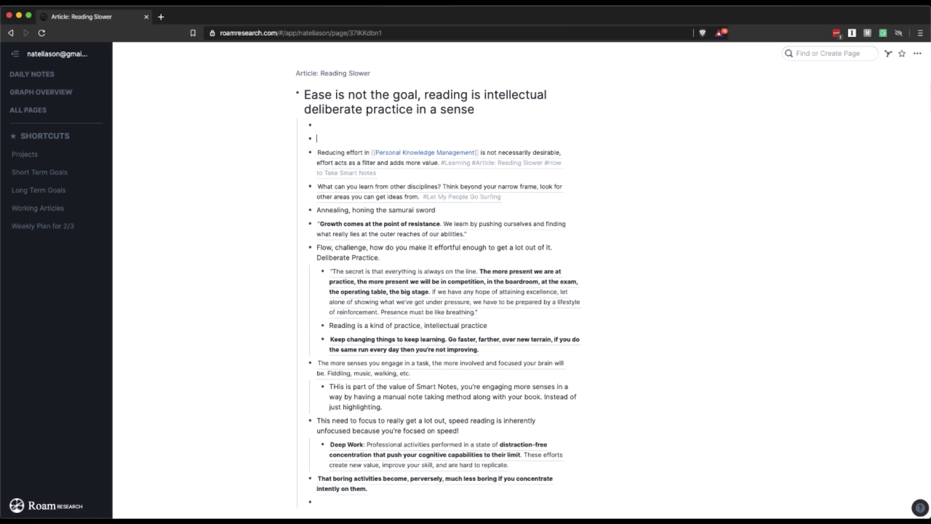
{"action": "type", "text": "Notes"}
{"action": "key", "text": "super+a"}
{"action": "key", "text": "super+alt+2"}
Indent all the existing notes beneath the Notes heading.
{"action": "left_click", "coordinate": [318, 162]}
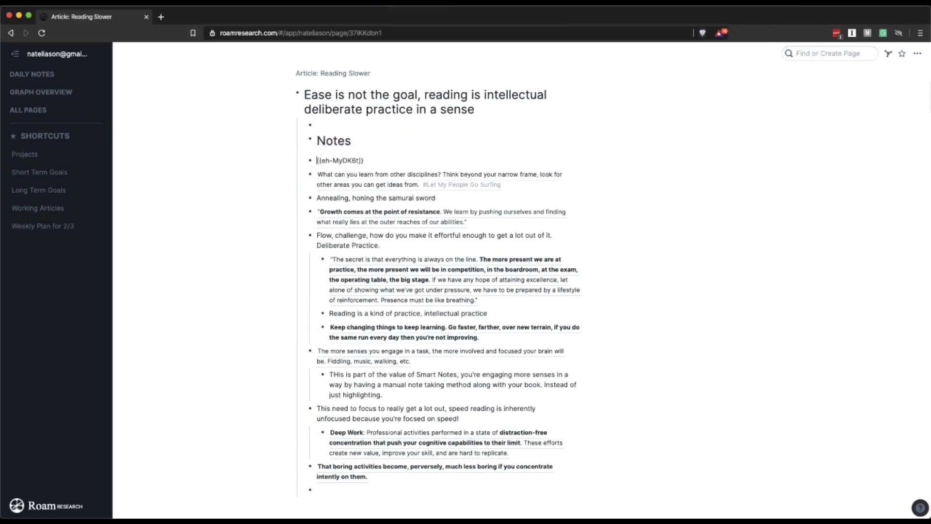
{"action": "key", "text": "shift+Down"}
{"action": "key", "text": "shift+Down"}
{"action": "key", "text": "shift+Down"}
{"action": "key", "text": "shift+Down"}
{"action": "key", "text": "shift+Down"}
{"action": "key", "text": "shift+Down"}
{"action": "key", "text": "shift+Down"}
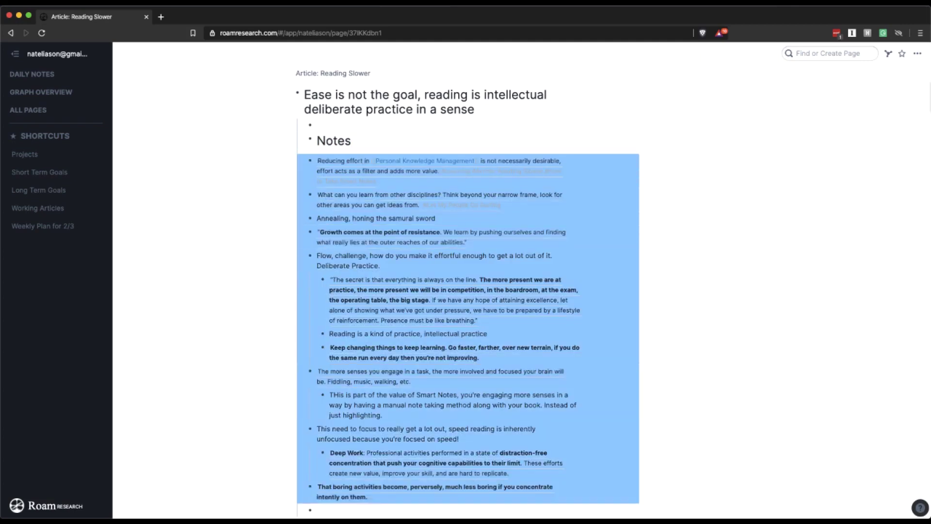
{"action": "key", "text": "Tab"}
{"action": "left_click", "coordinate": [489, 150]}
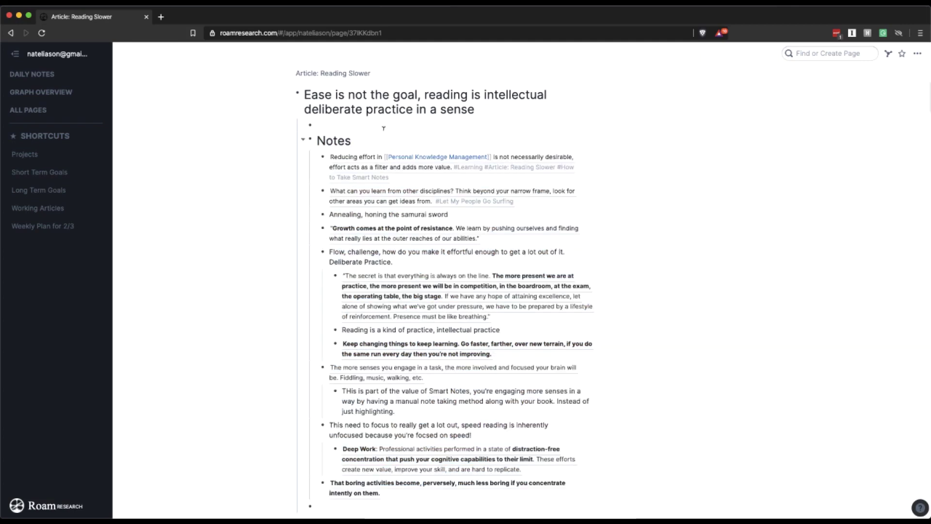